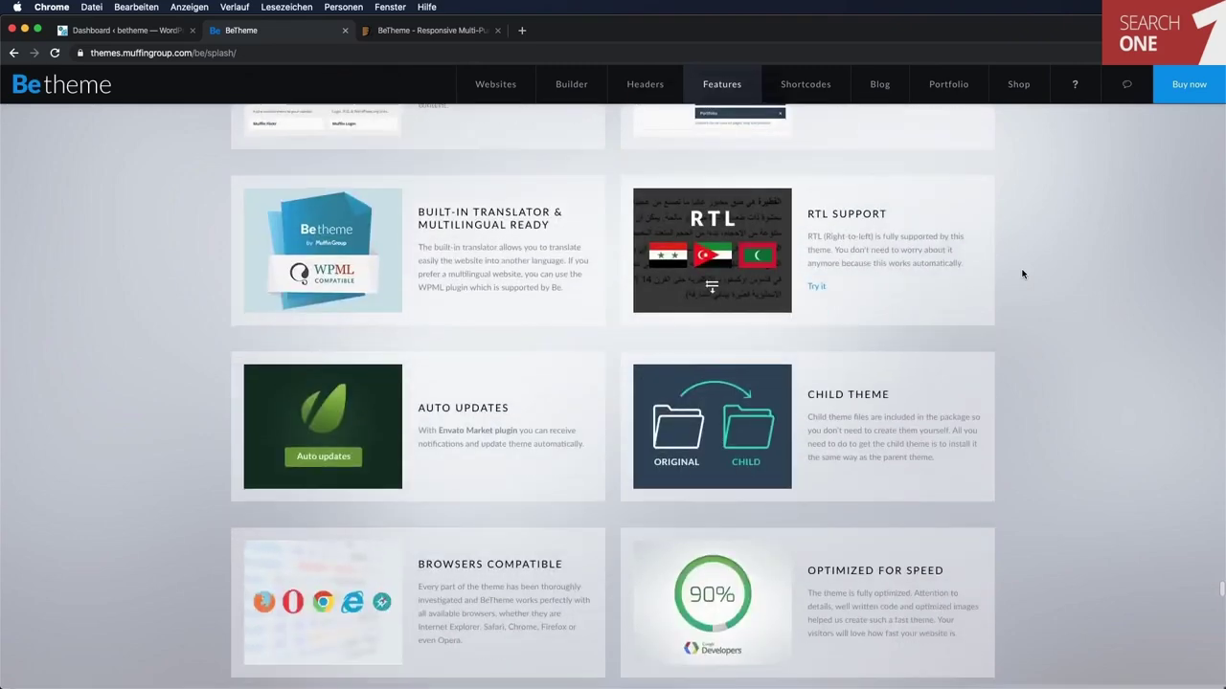
Examine the BeTheme demo page's features, shortcodes, included plugins, compatible plugins, blog and portfolio layouts, and e-commerce section.
scroll(1022, 274, down, 2)
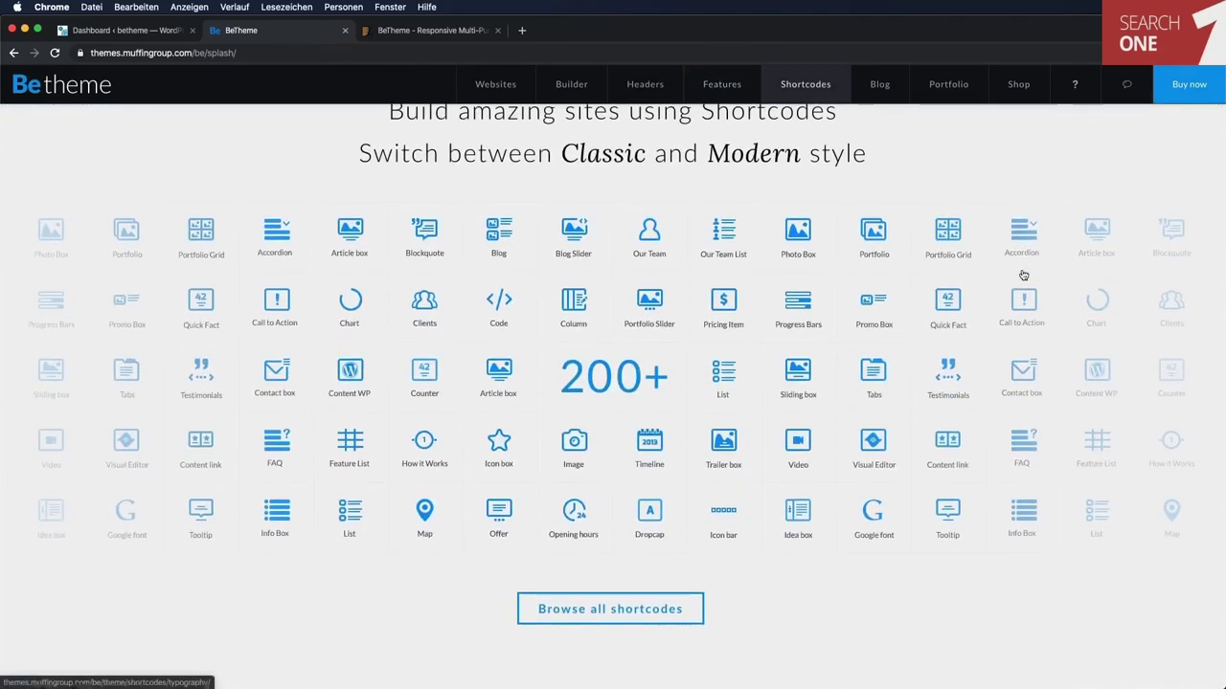
scroll(1022, 275, up, 1)
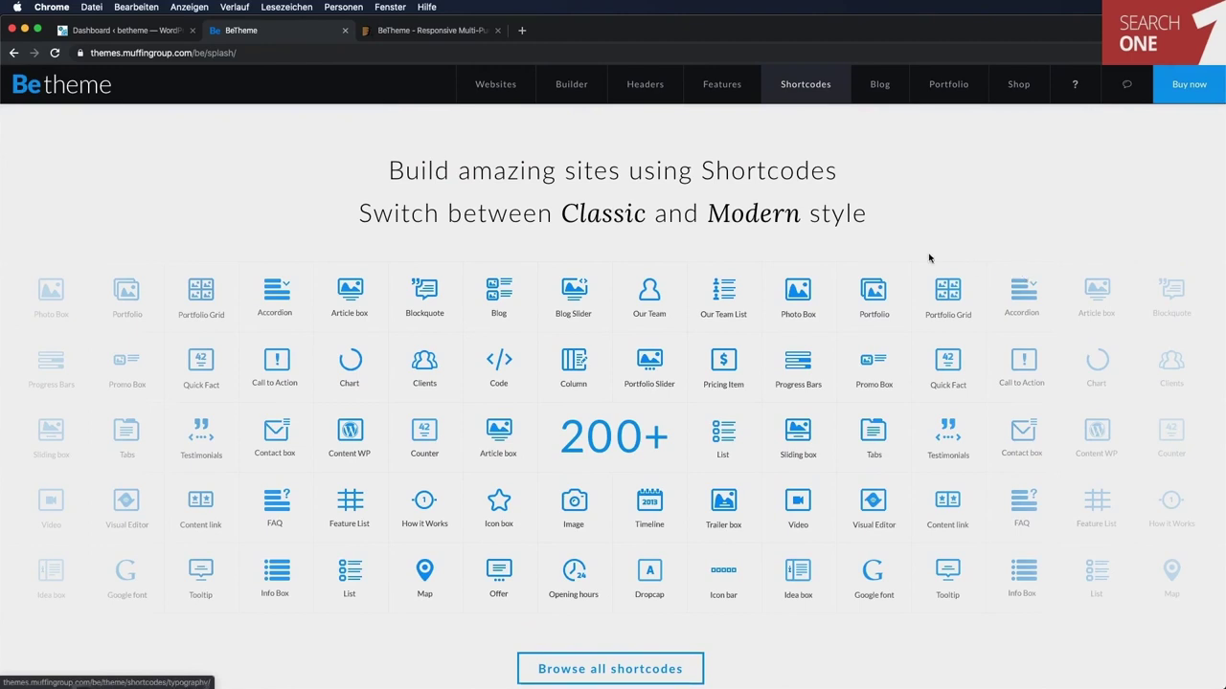
drag(563, 212, 793, 216)
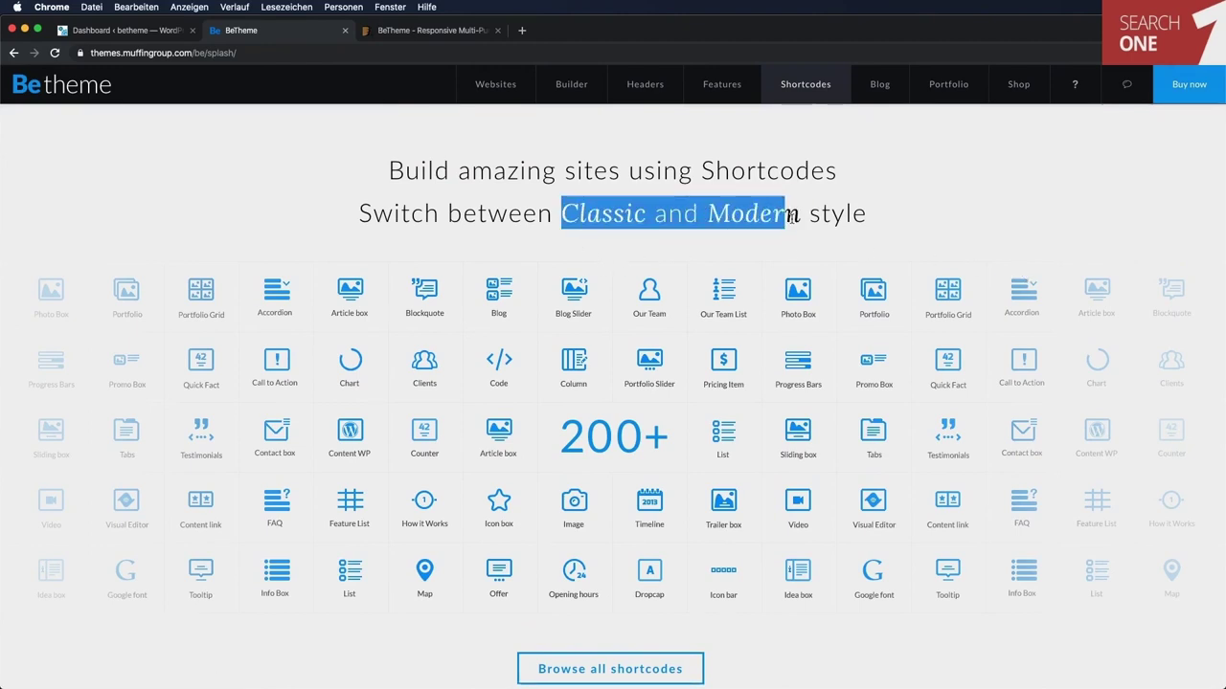
click(795, 214)
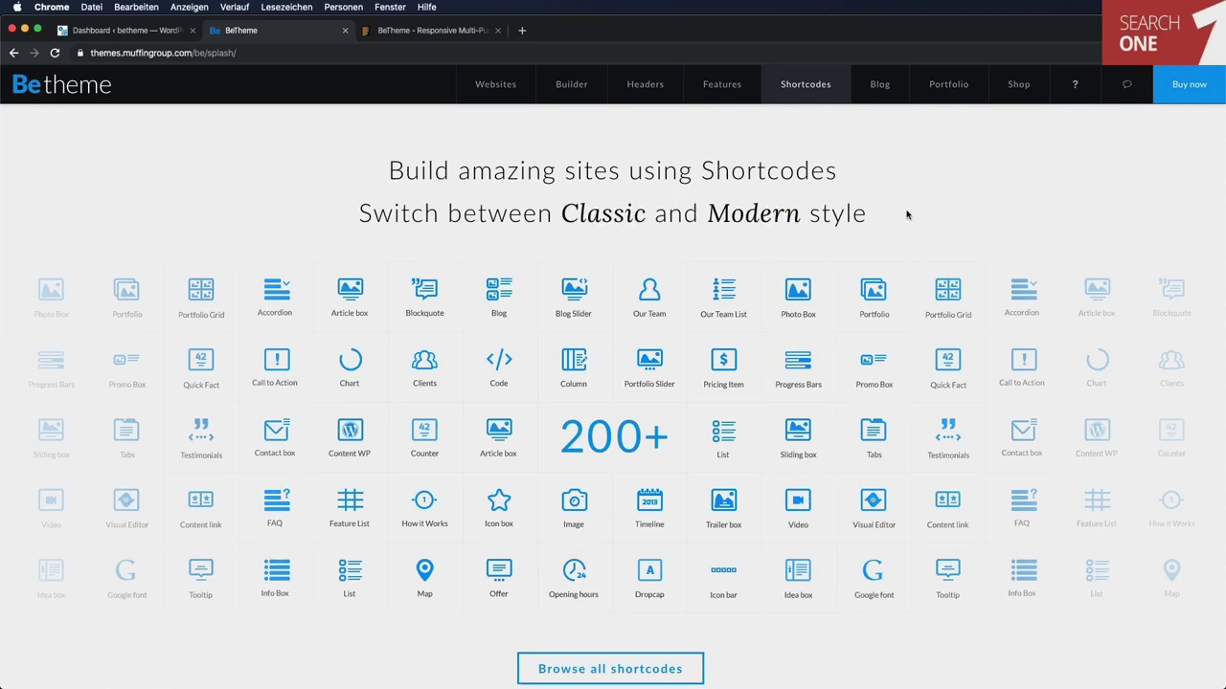
scroll(907, 215, down, 1)
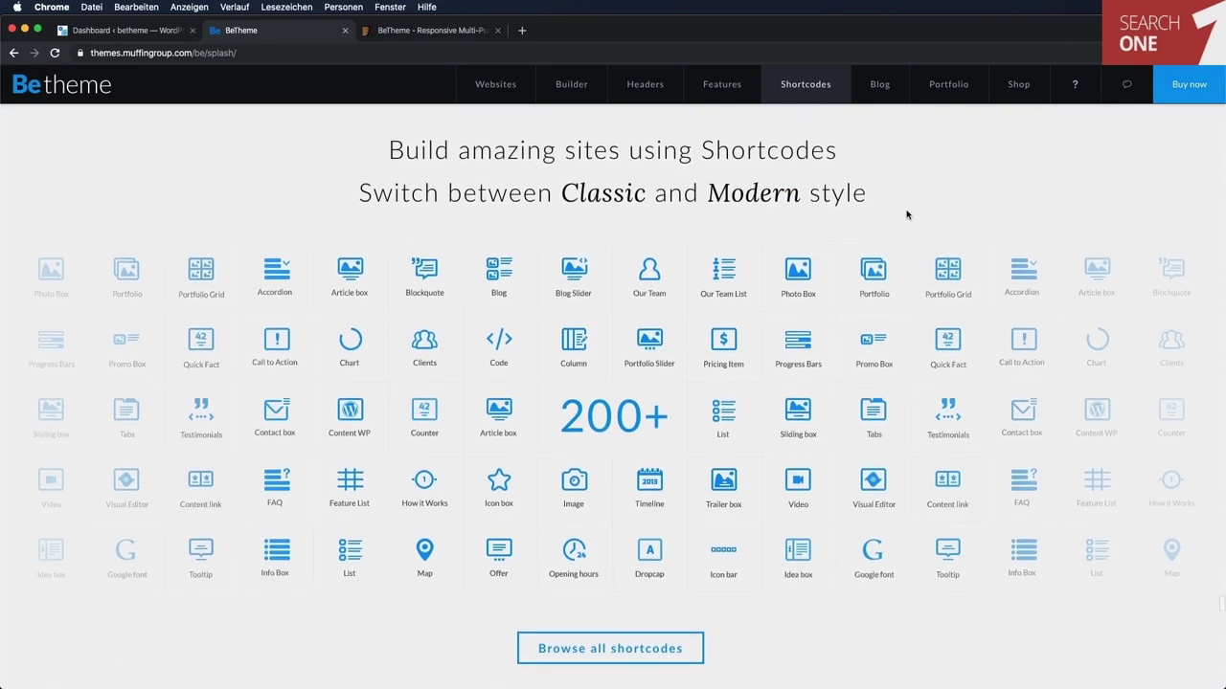
scroll(907, 215, down, 1)
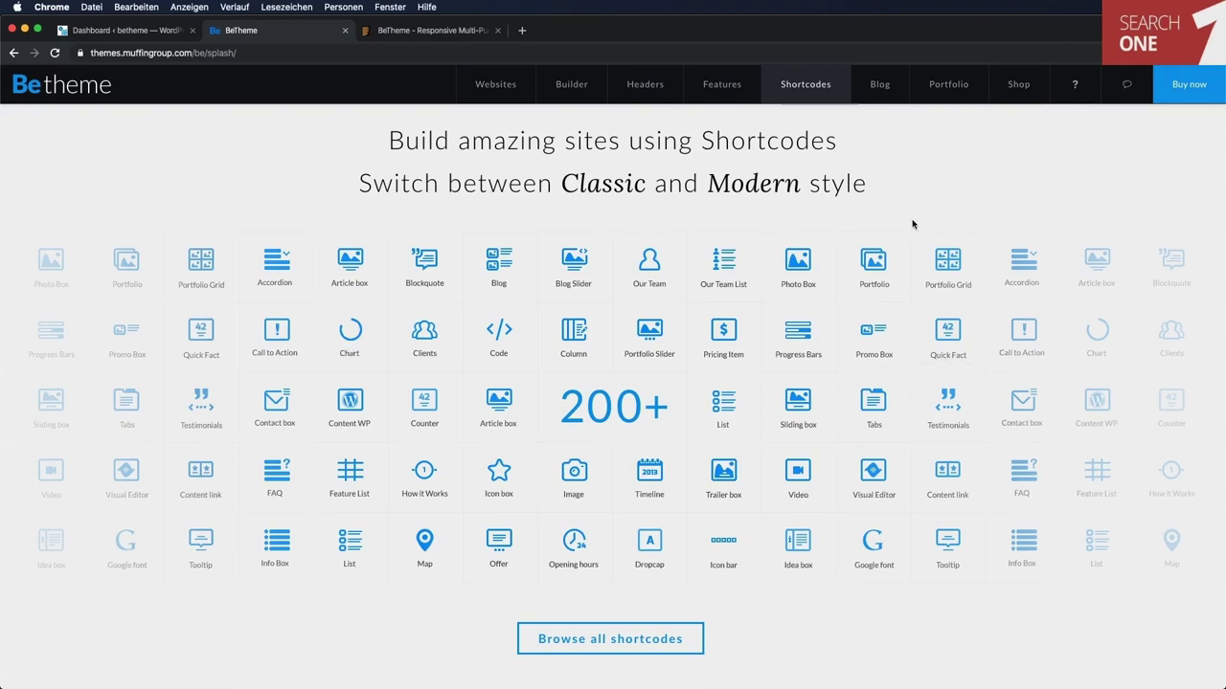
scroll(913, 224, down, 5)
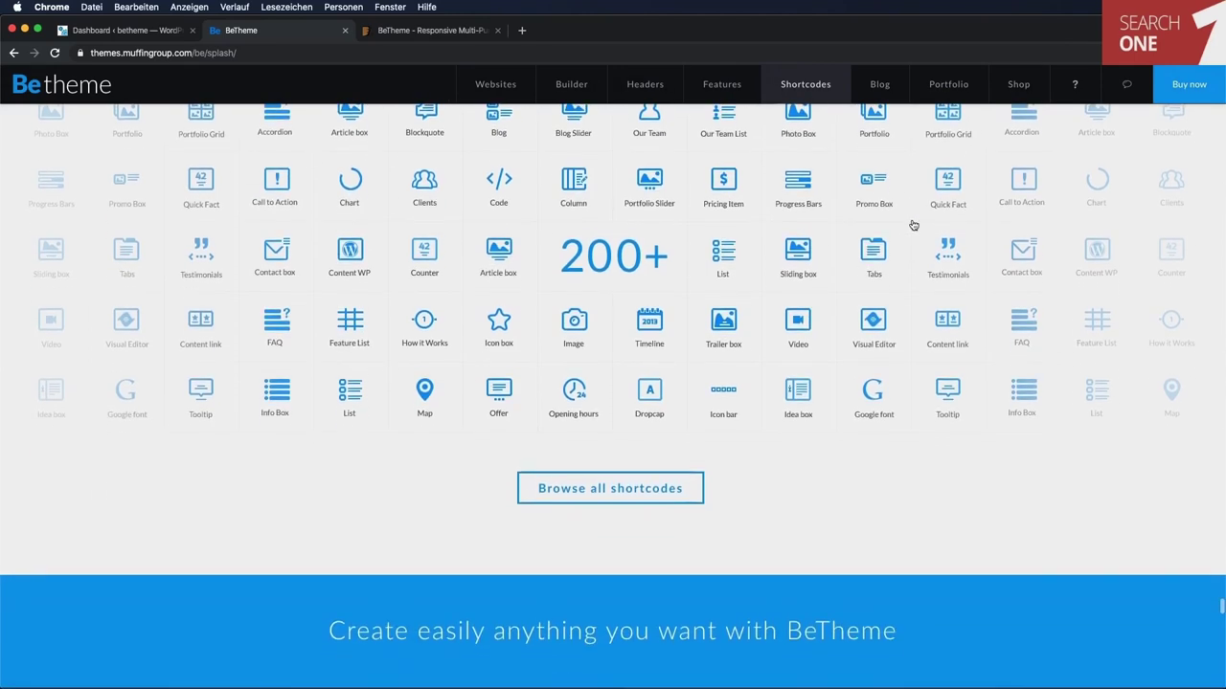
scroll(913, 224, down, 4)
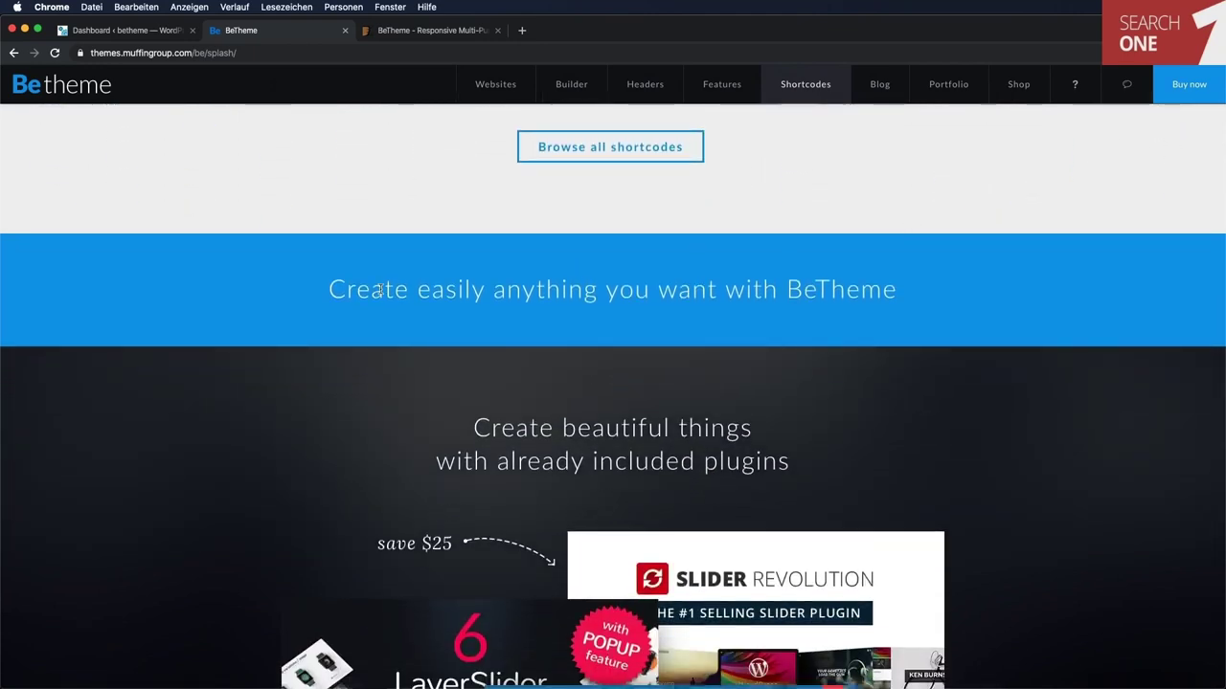
scroll(380, 292, down, 3)
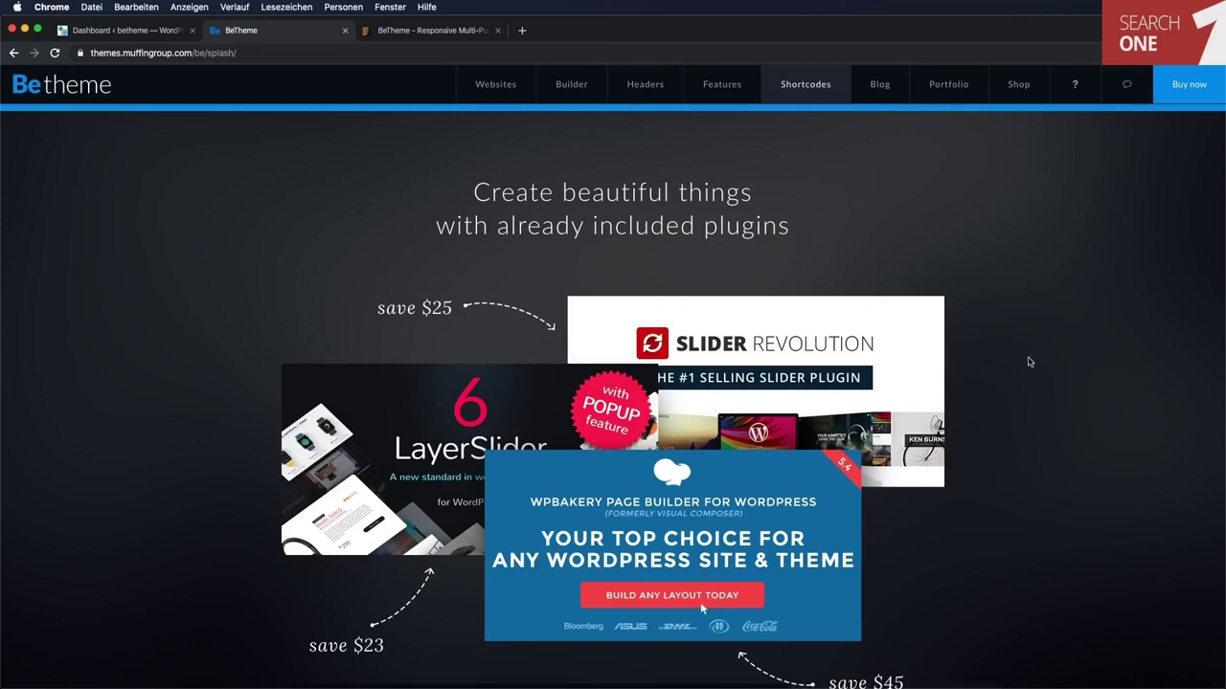
scroll(1029, 362, down, 5)
scroll(1029, 362, down, 5)
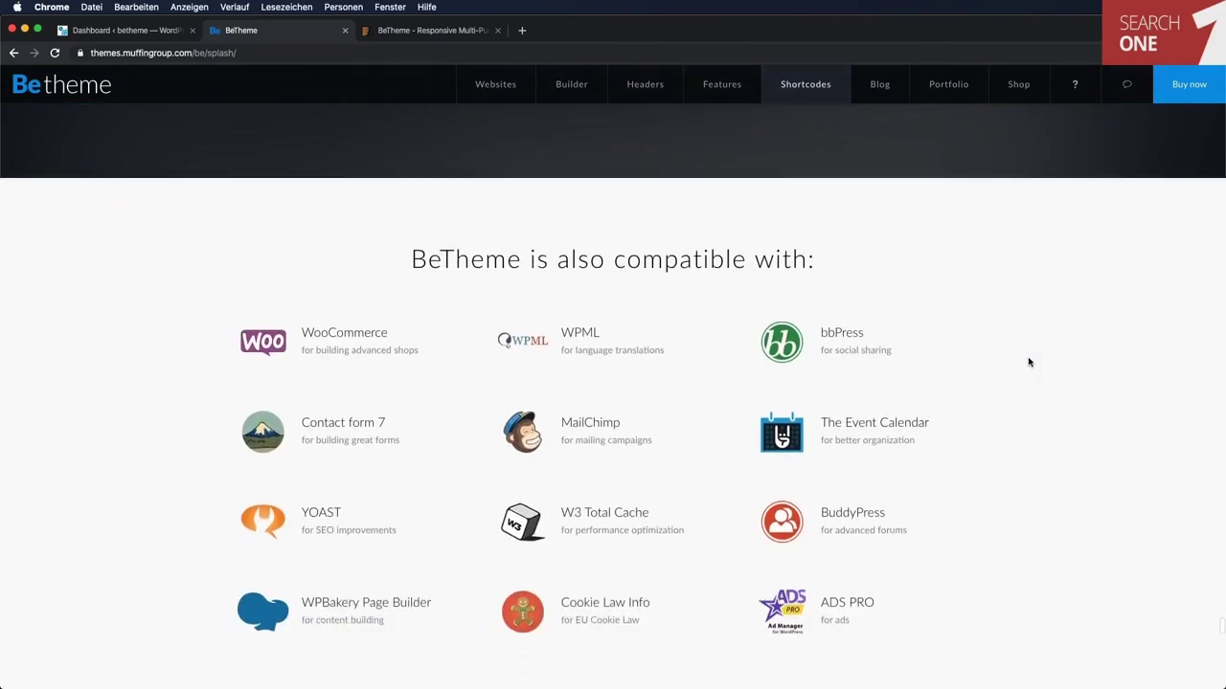
scroll(1029, 362, down, 7)
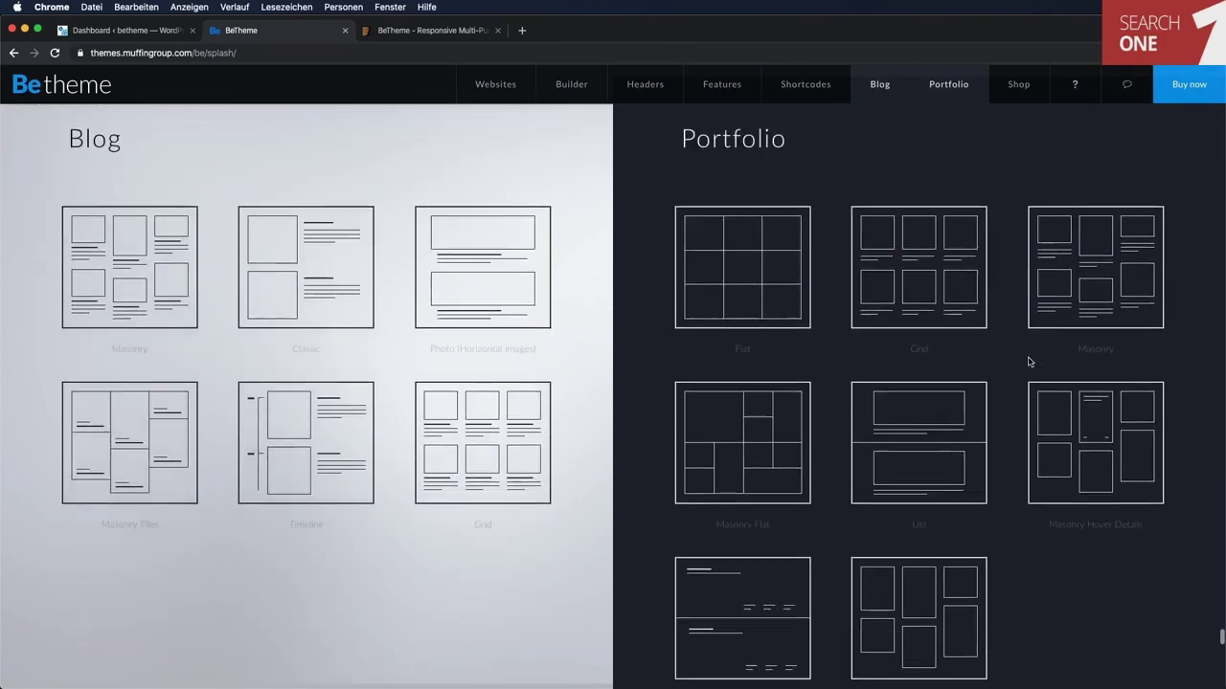
scroll(1030, 362, down, 3)
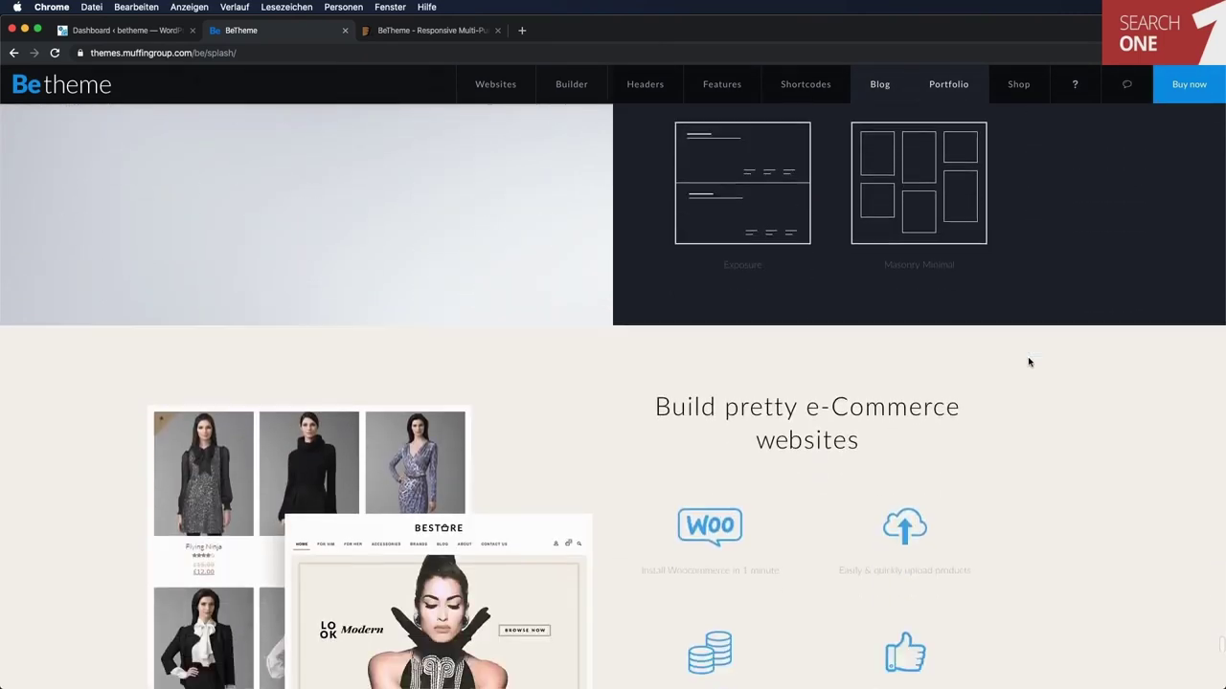
scroll(1029, 362, down, 2)
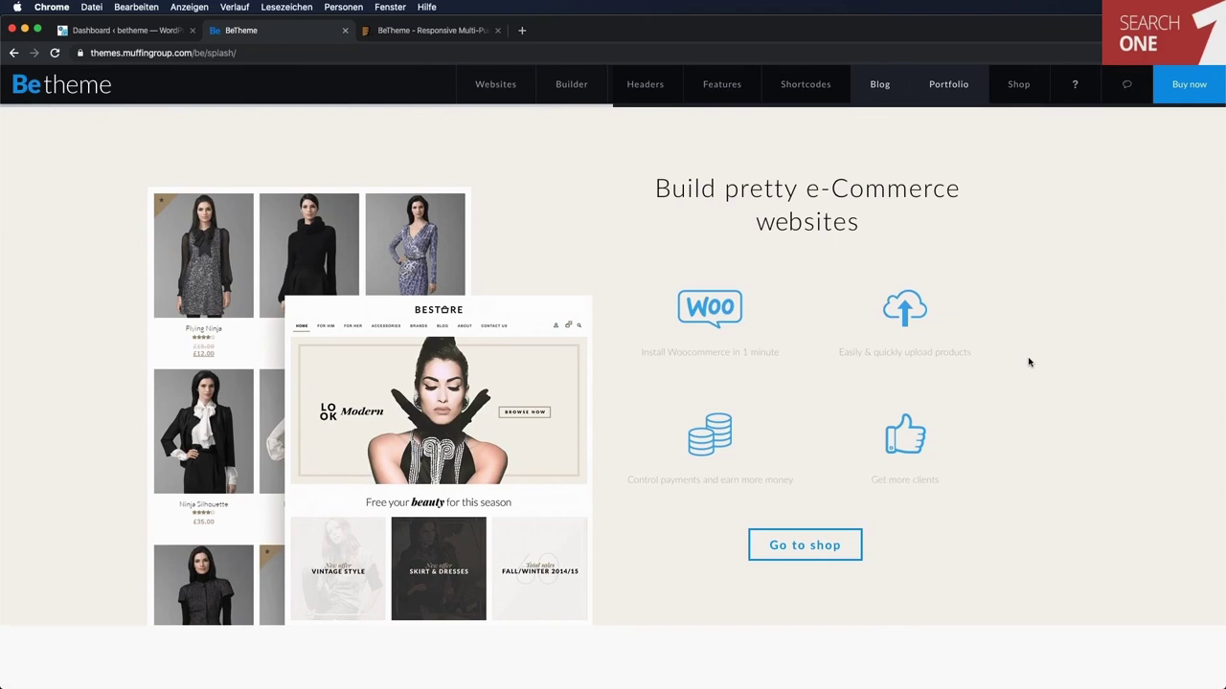
Close both theme presentation pages and bulk-install all the plugins recommended by BeTheme in WordPress.
click(344, 30)
click(345, 30)
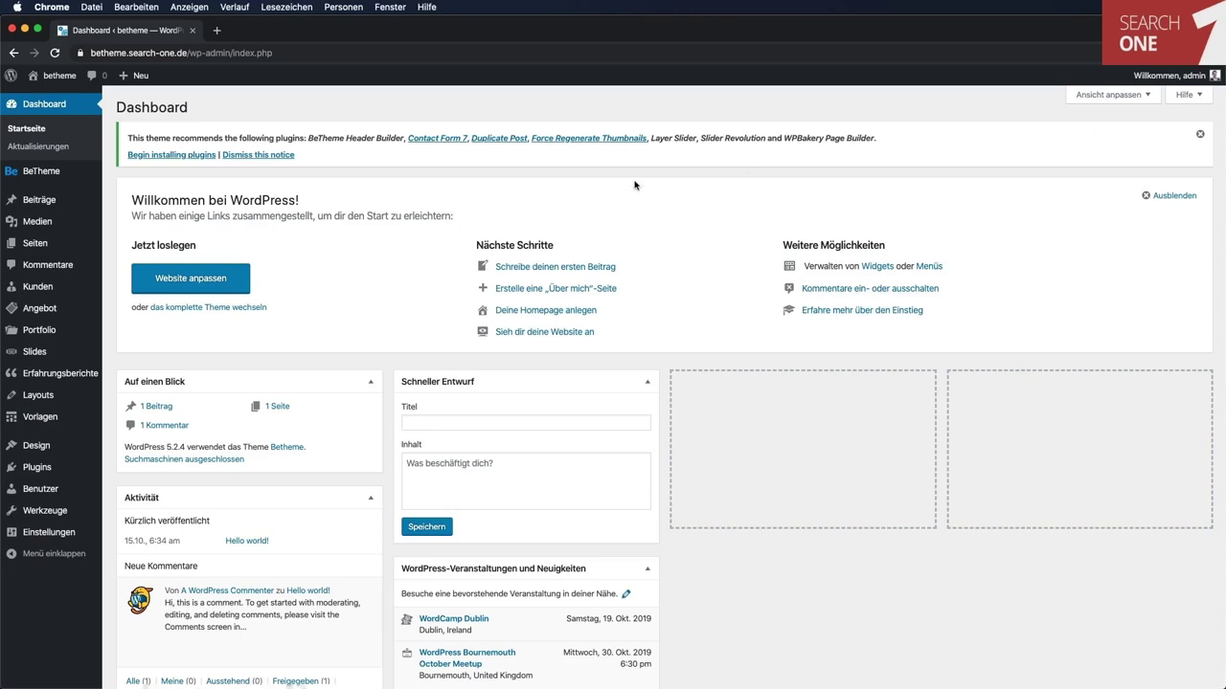
click(172, 155)
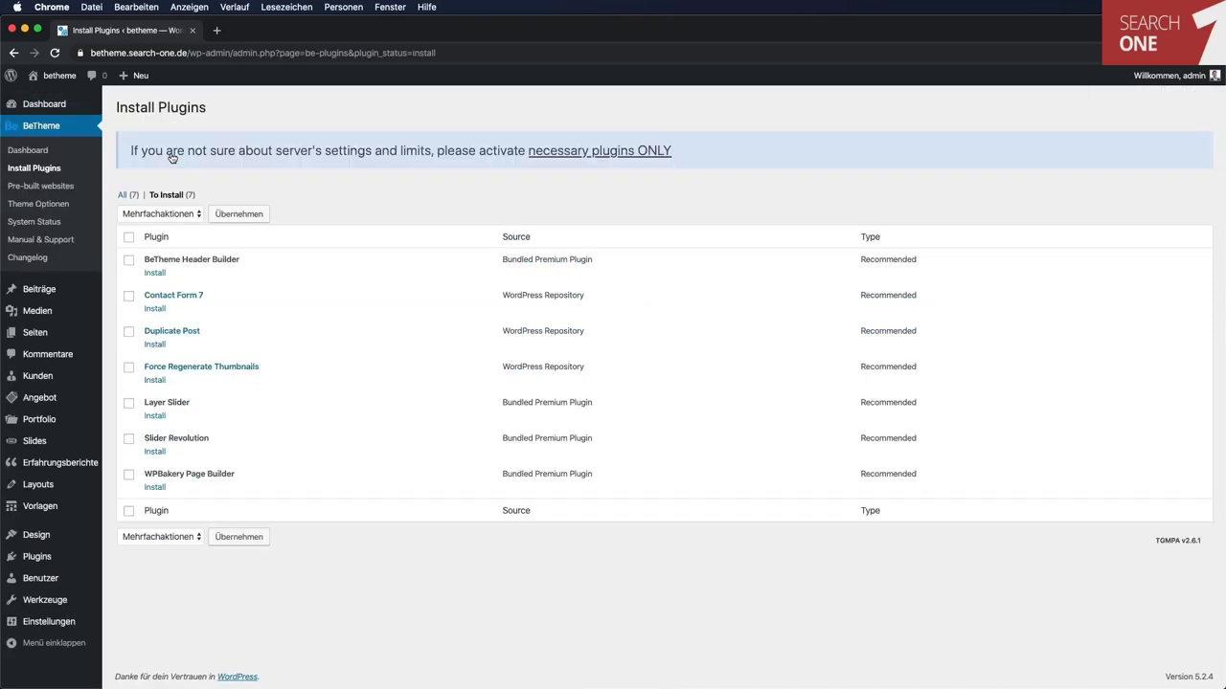
click(180, 214)
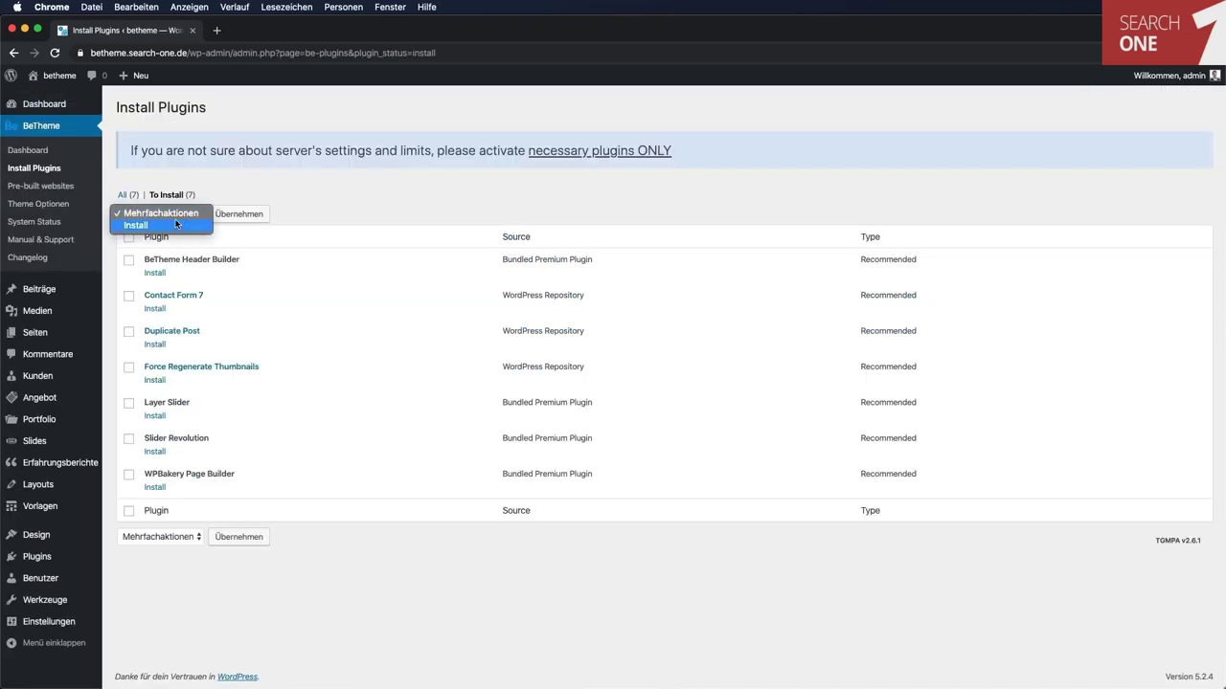
click(174, 226)
click(128, 237)
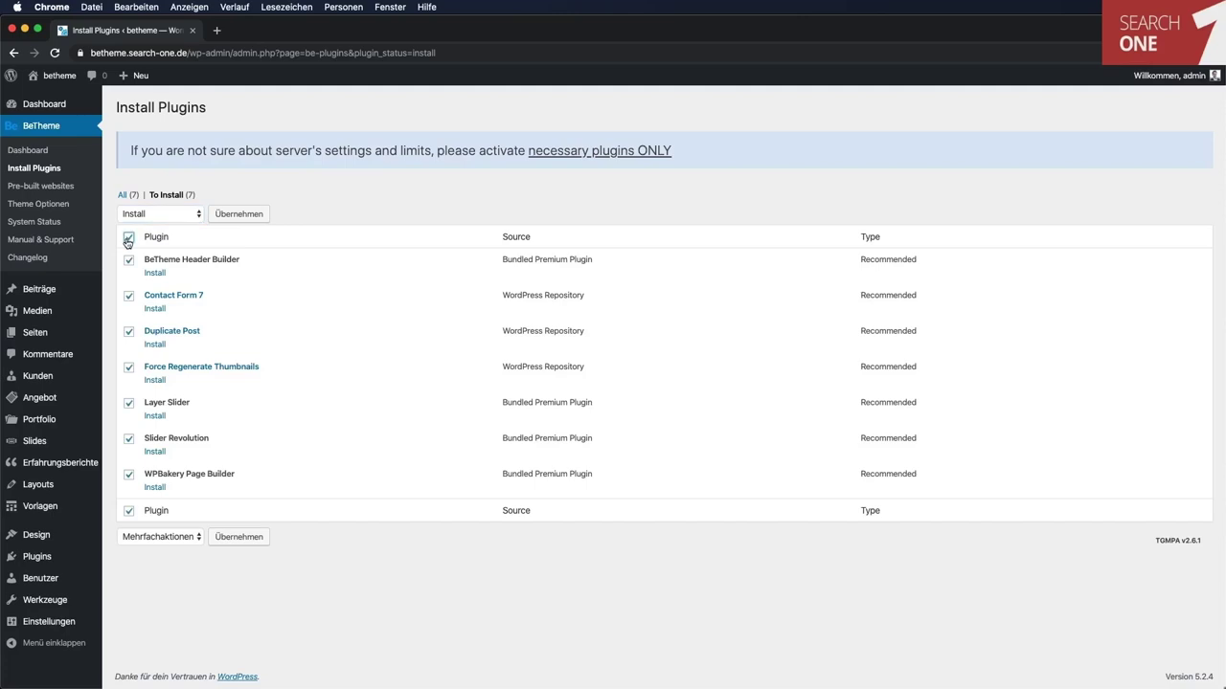
click(238, 215)
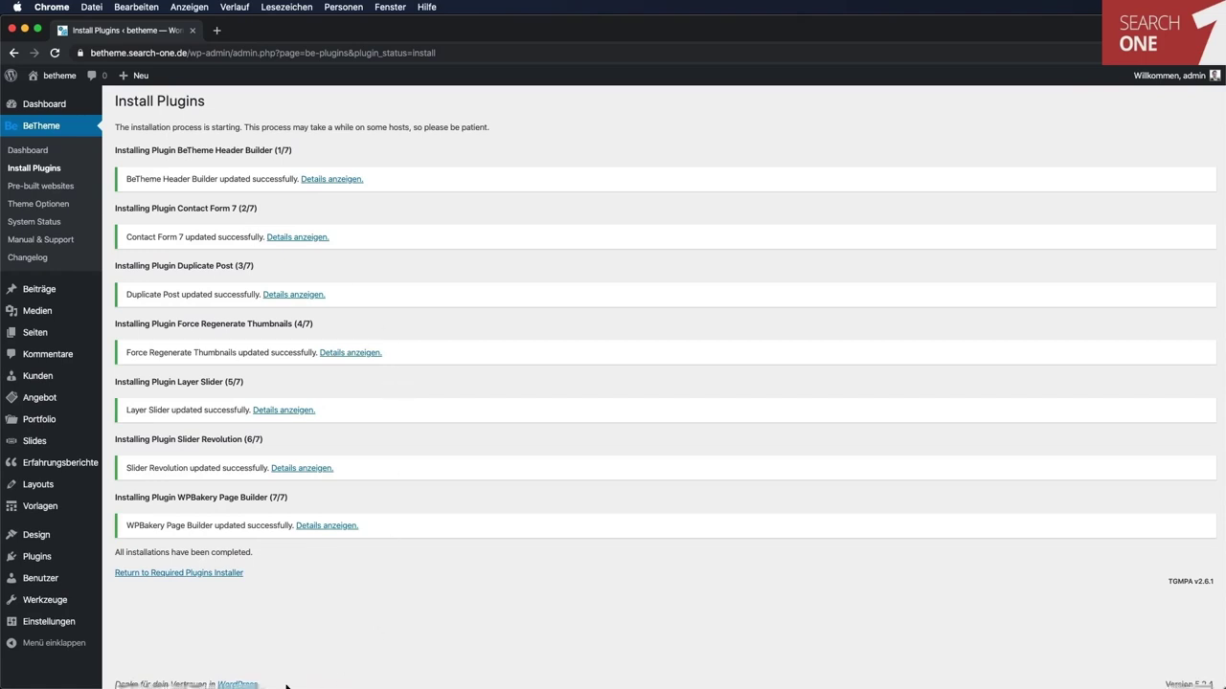
Return to the required plugins installer and bulk-activate all the installed BeTheme plugins.
click(197, 575)
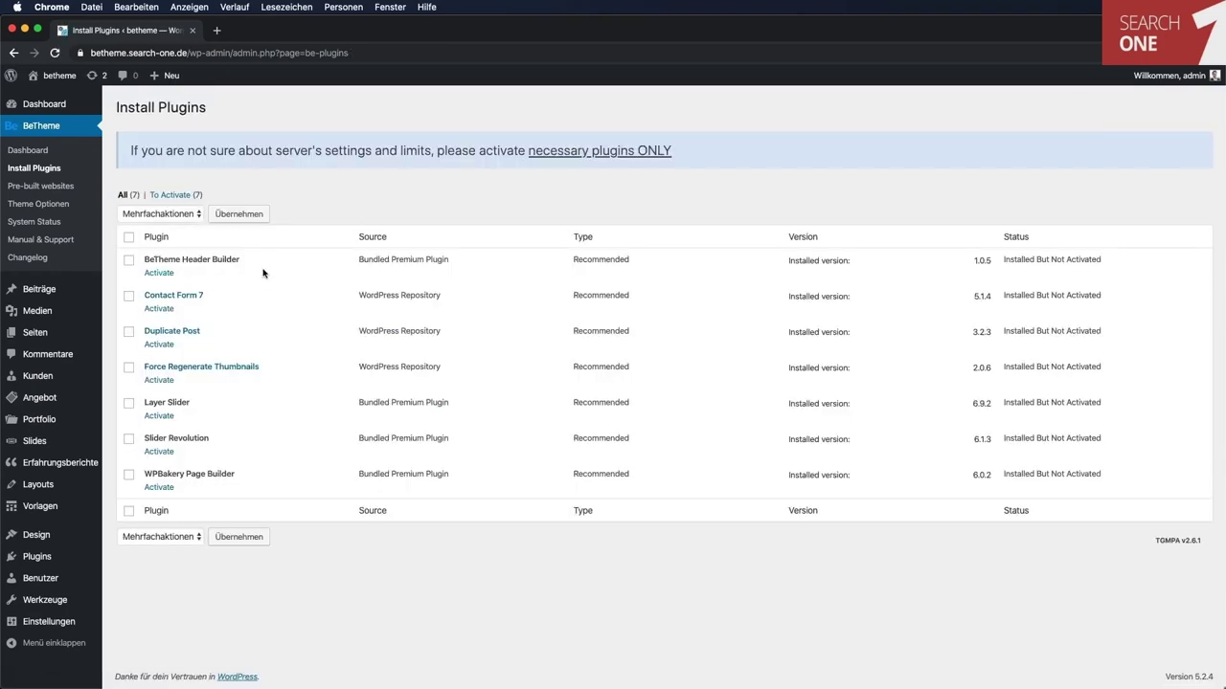
click(129, 237)
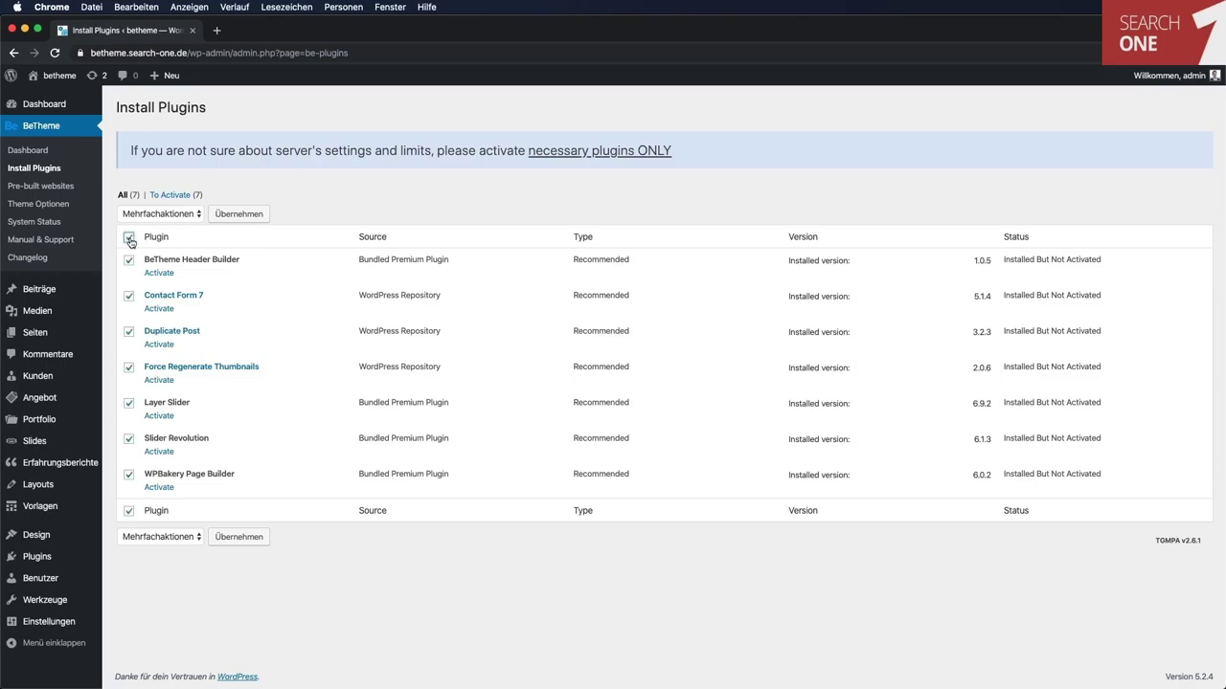
click(183, 219)
click(162, 250)
click(243, 213)
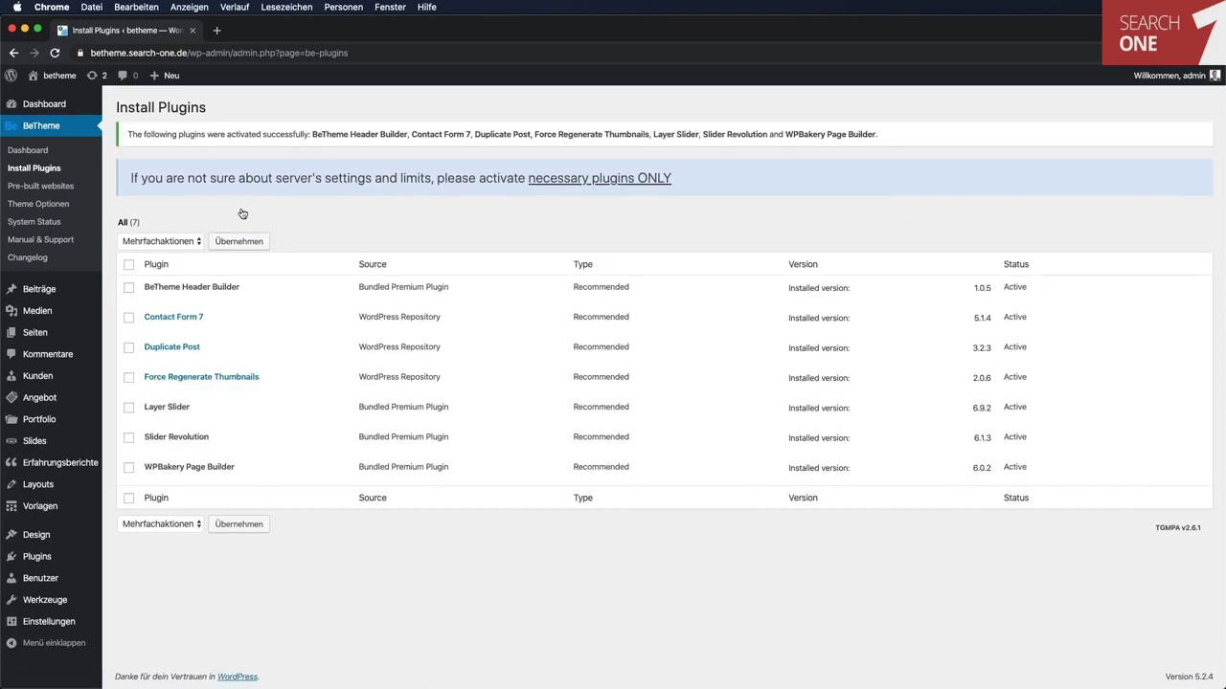
Open the BeTheme dashboard and check the theme registration and system status.
click(36, 151)
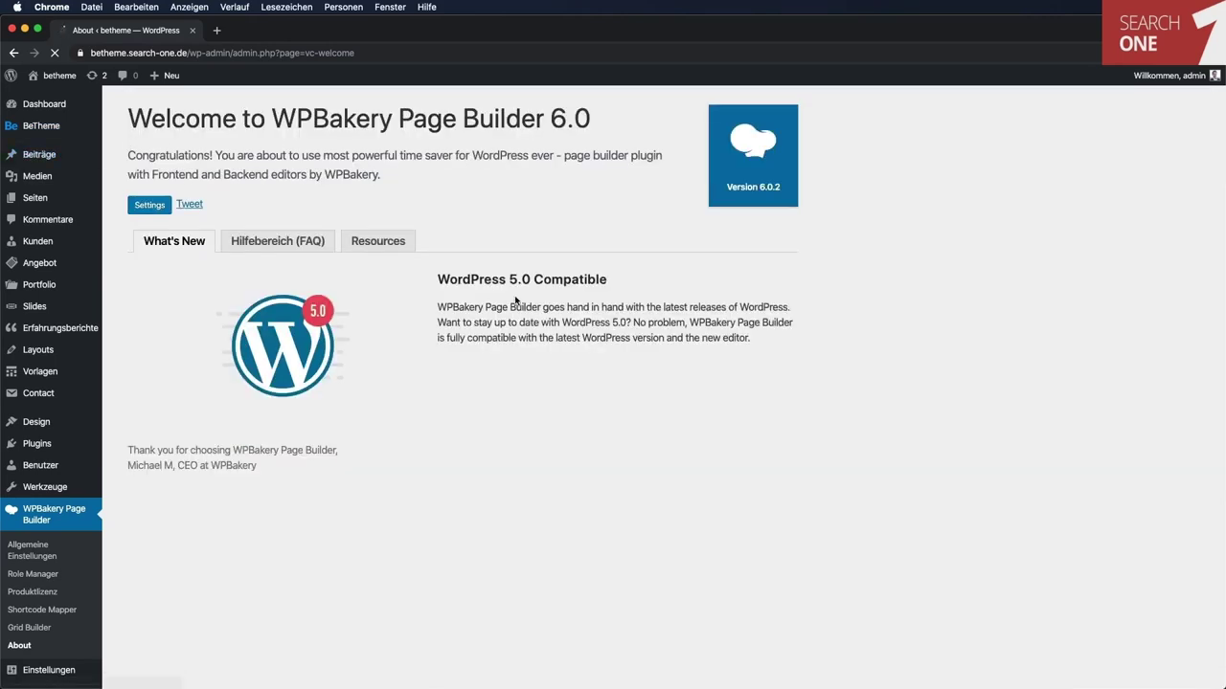
scroll(516, 301, down, 1)
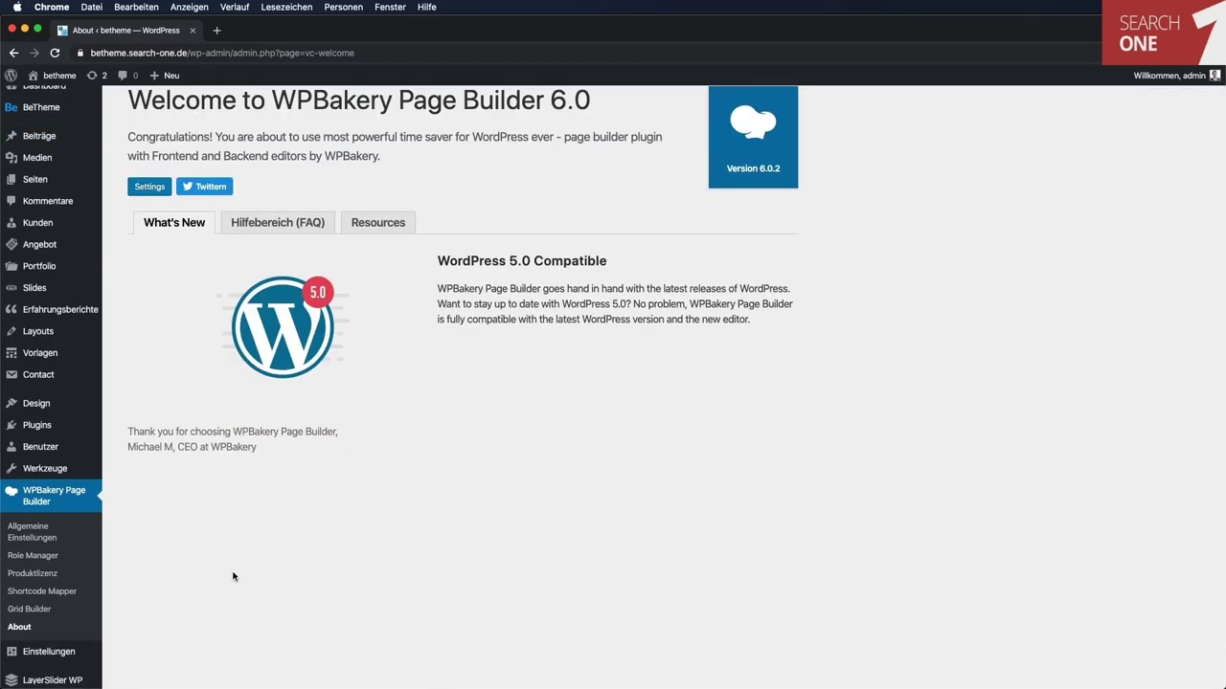
scroll(232, 577, up, 1)
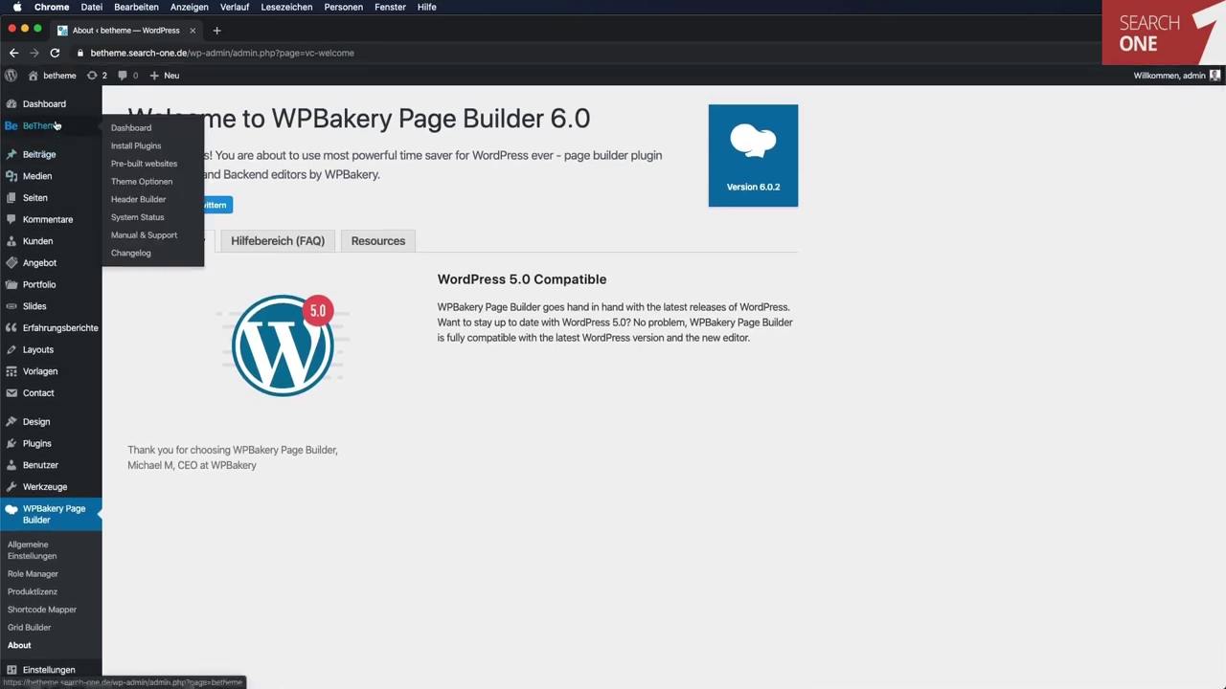
click(55, 126)
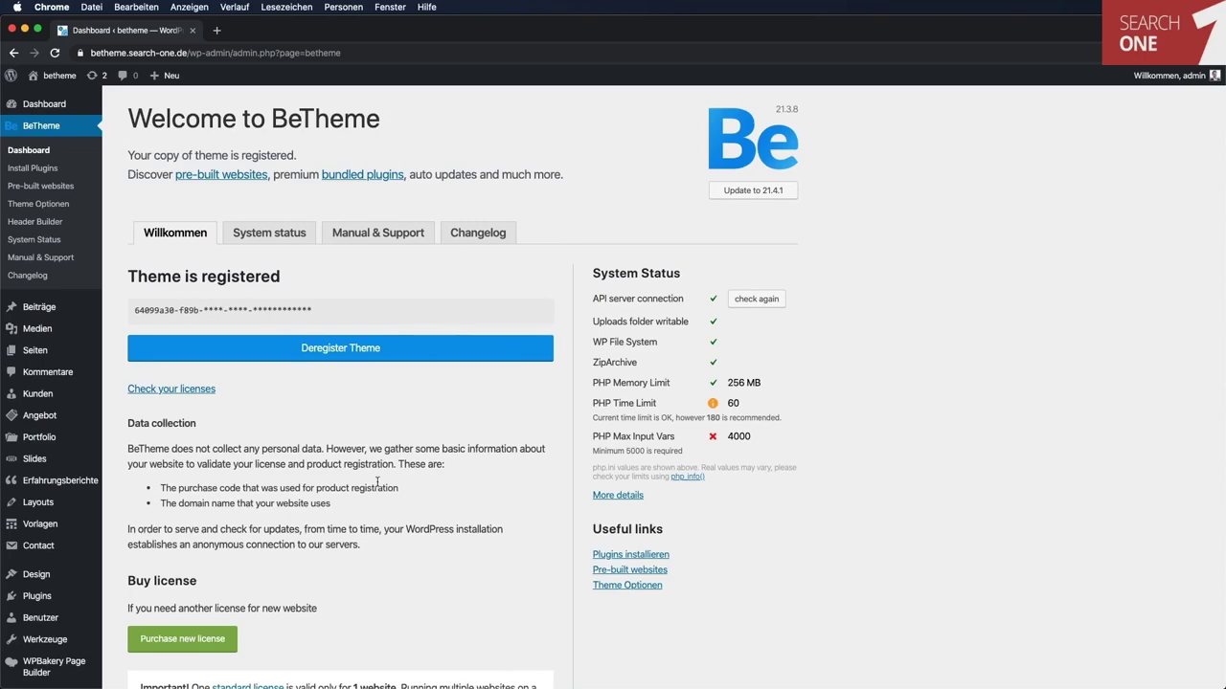
scroll(377, 487, up, 1)
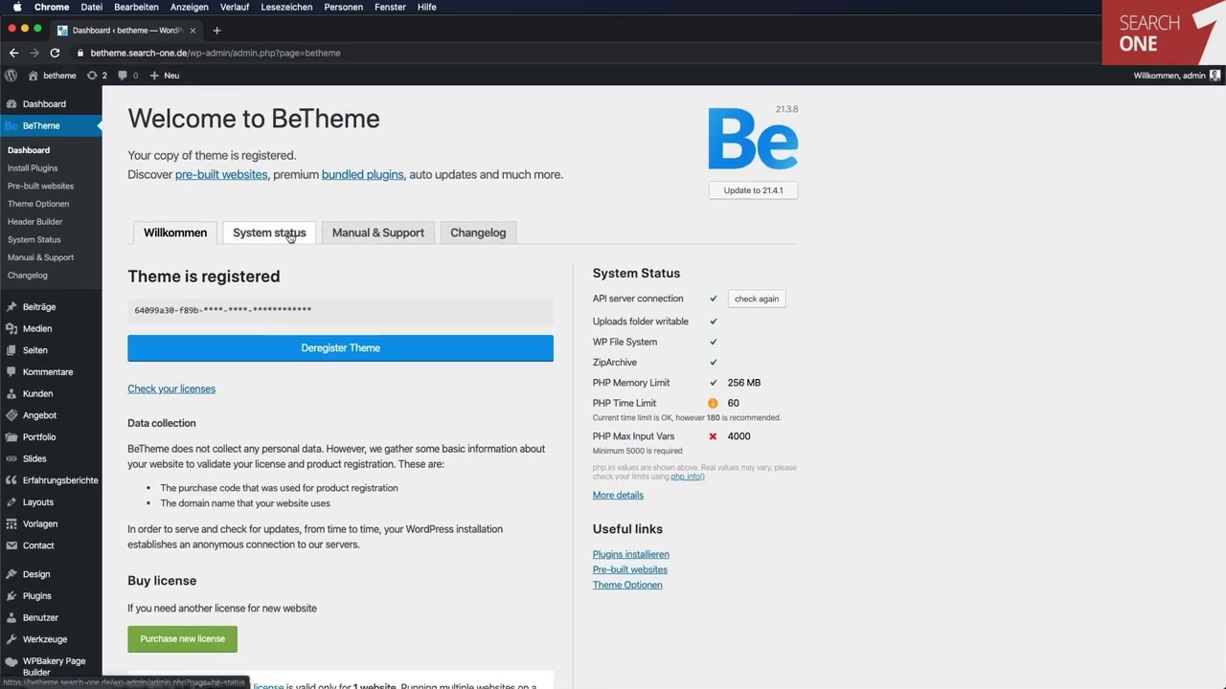
Search the pre-built websites for "wedding" and for "hosting", and start installing the Hosting 3 website.
click(35, 186)
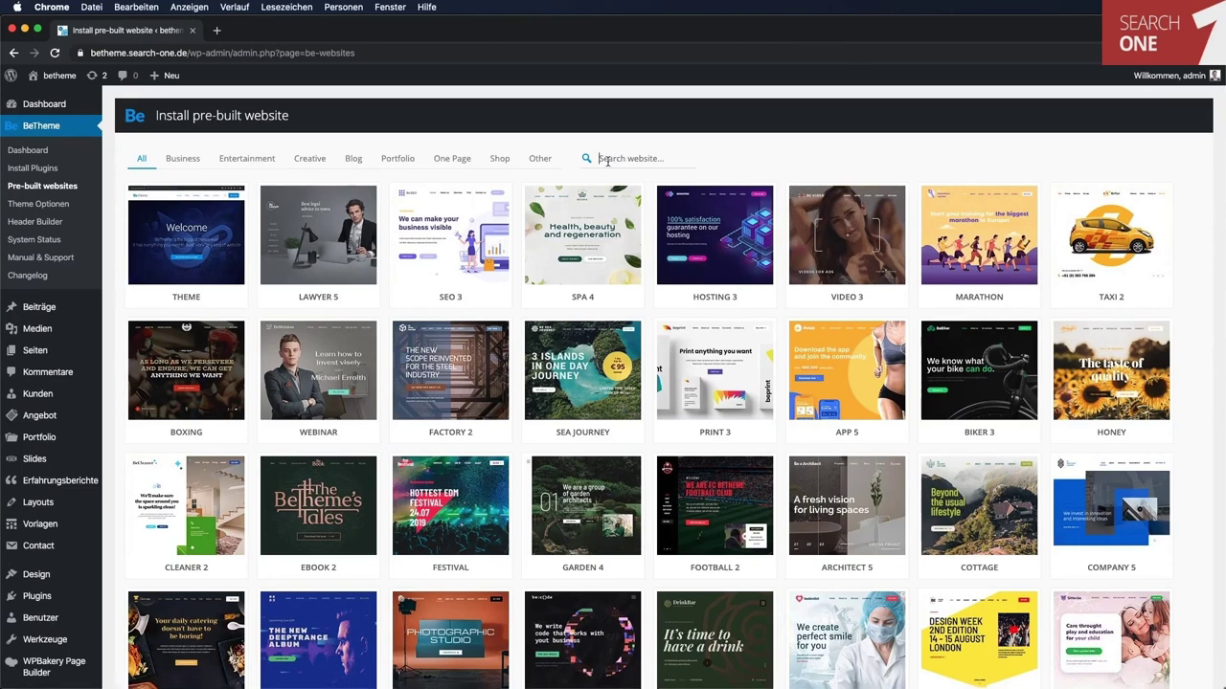
text(wedding)
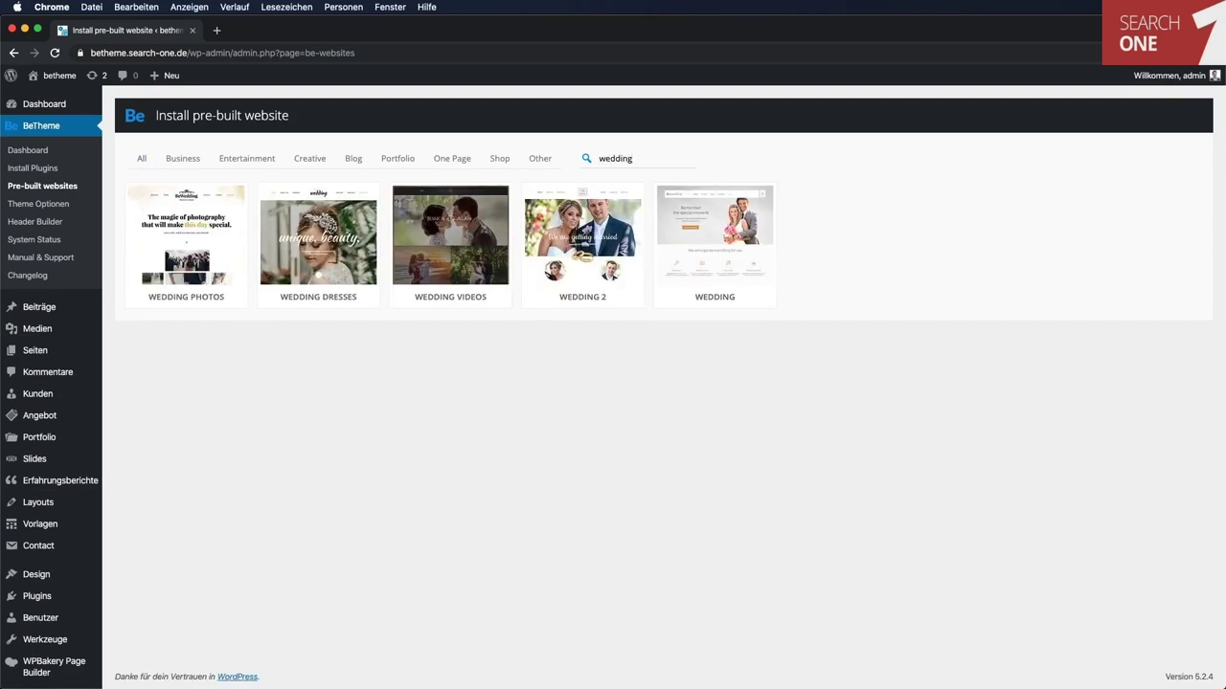
double_click(605, 159)
text(hosting)
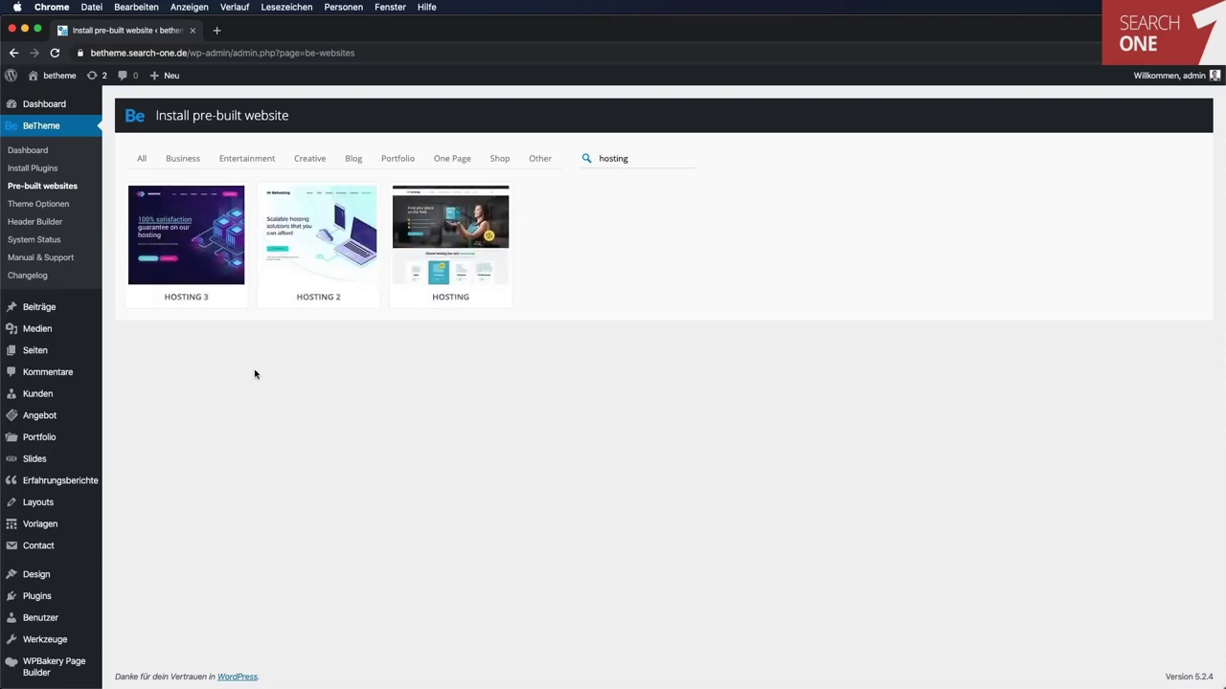
click(201, 236)
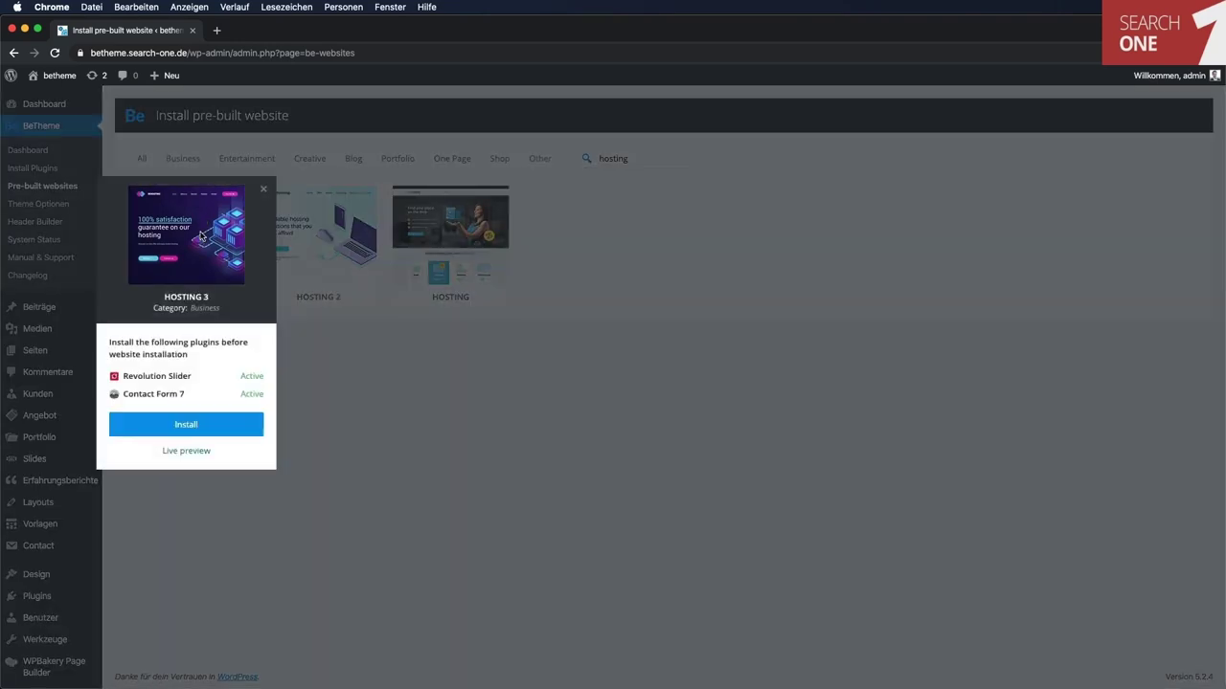
click(190, 429)
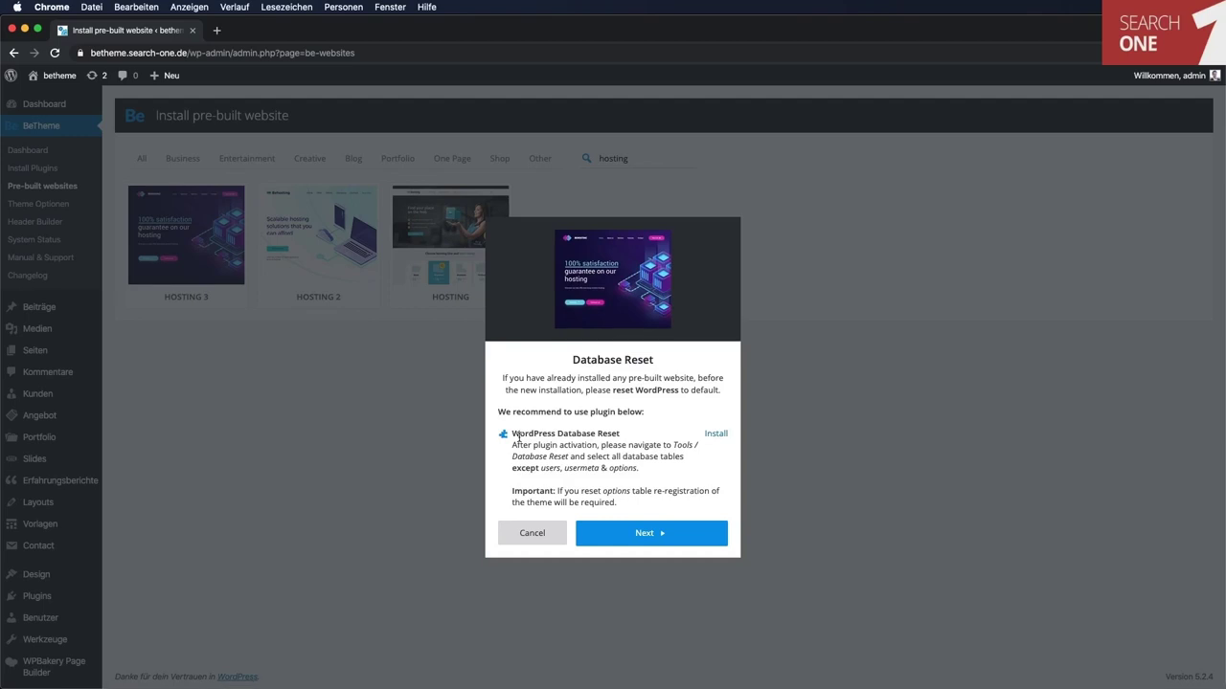
Install and activate the WP Database Reset plugin recommended in the Database Reset notice.
click(717, 434)
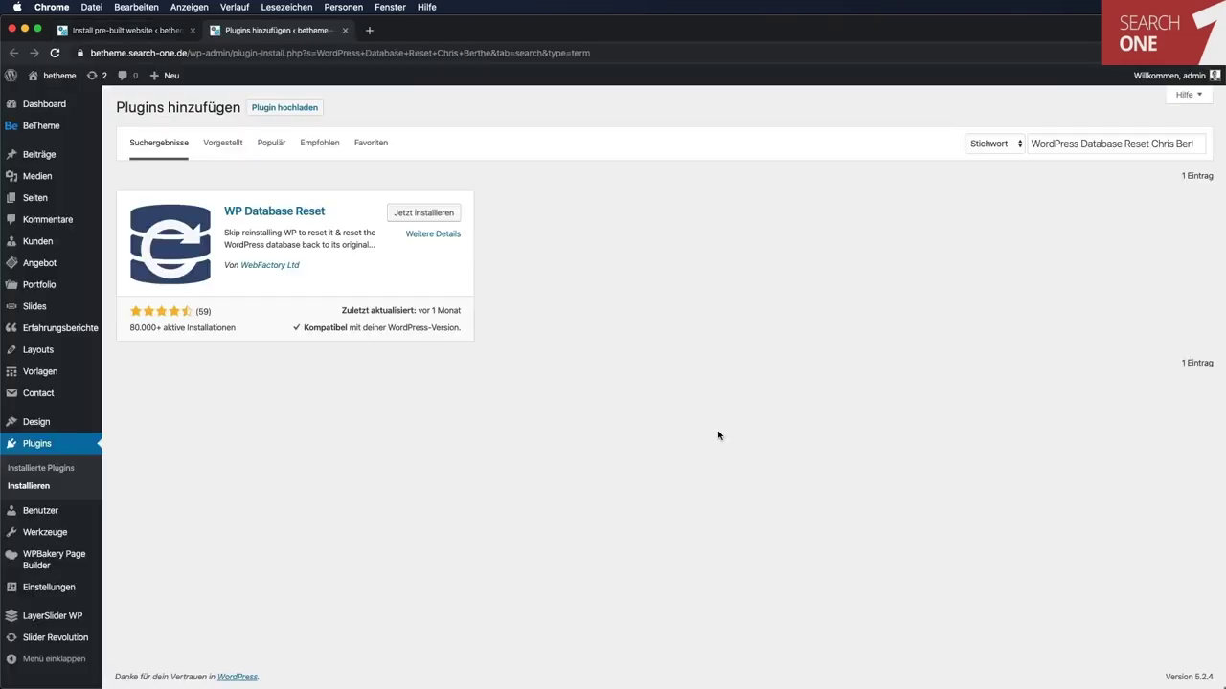
click(430, 220)
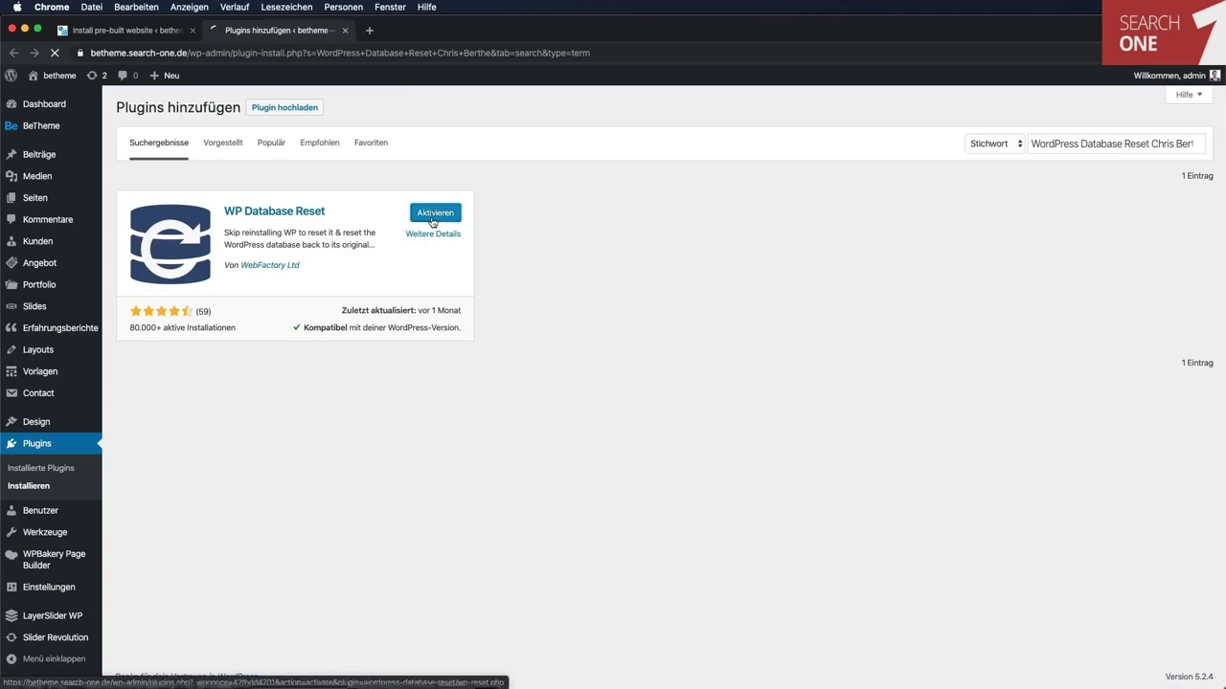
click(432, 219)
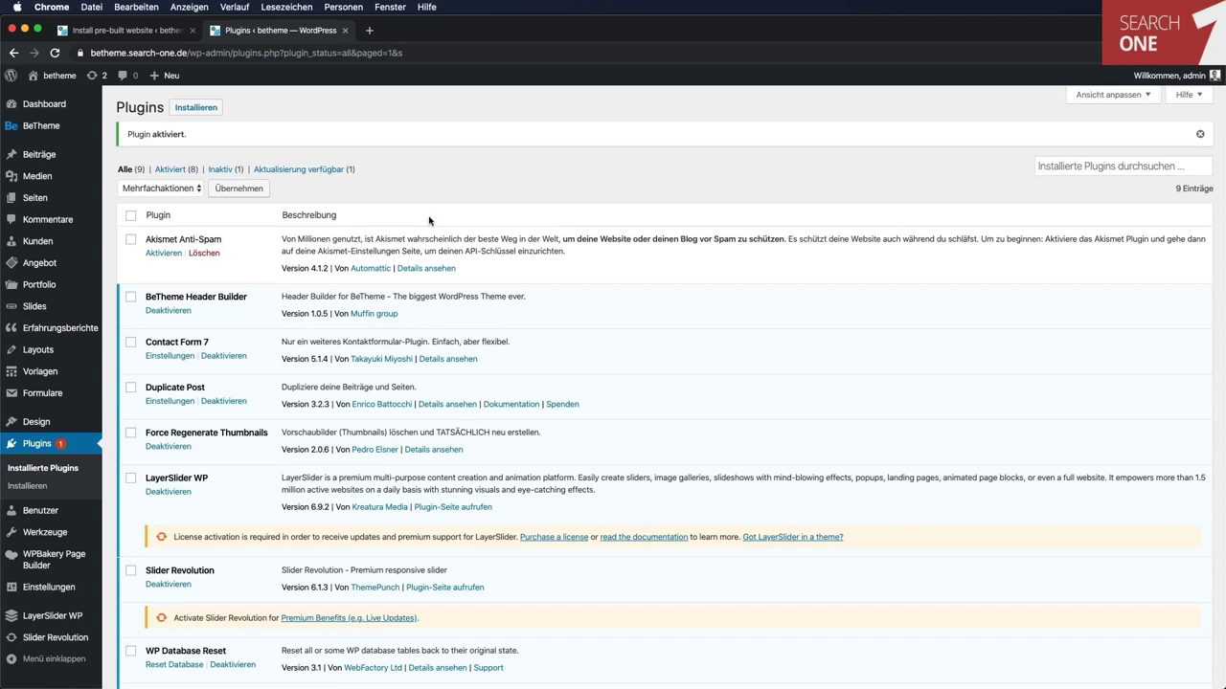
triple_click(411, 202)
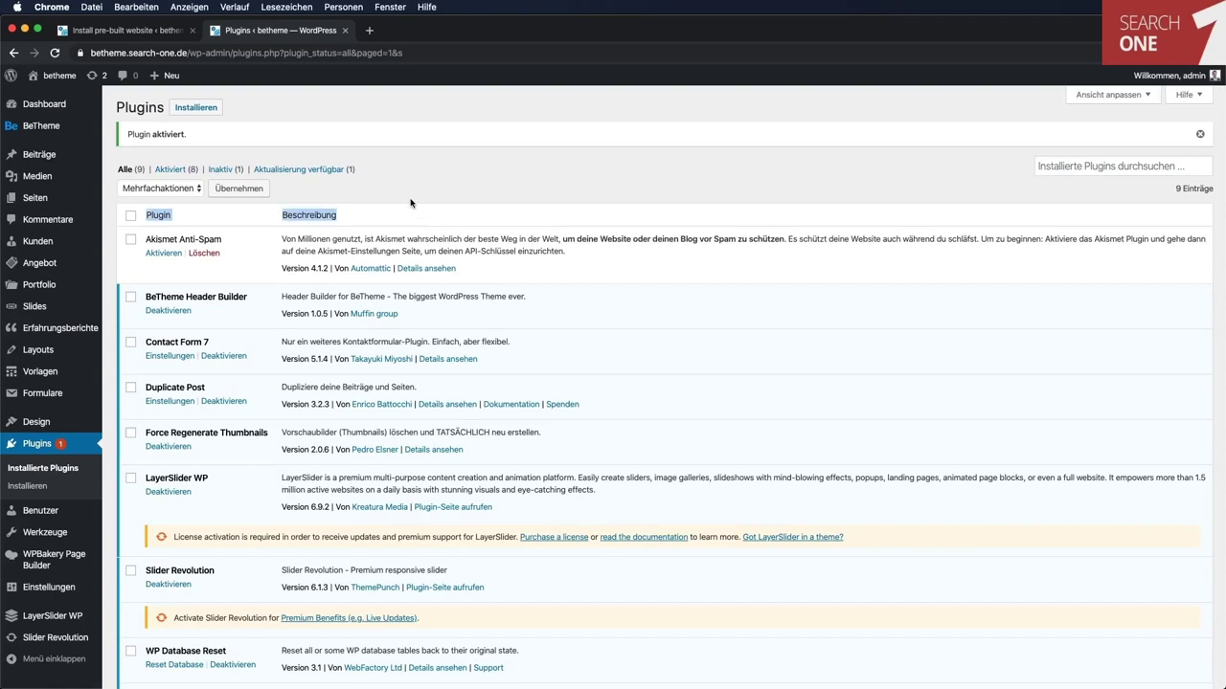
Return to the Hosting 3 installation and install the complete pre-built website with media and the Revolution Slider demo.
click(345, 32)
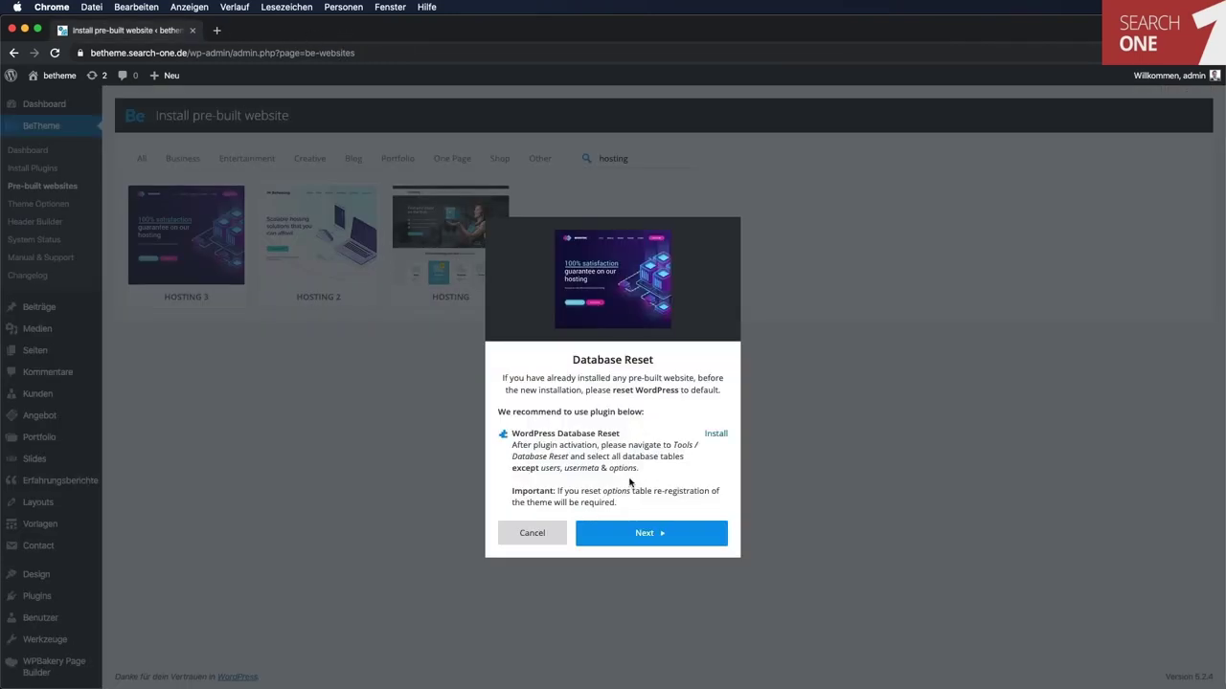
click(647, 532)
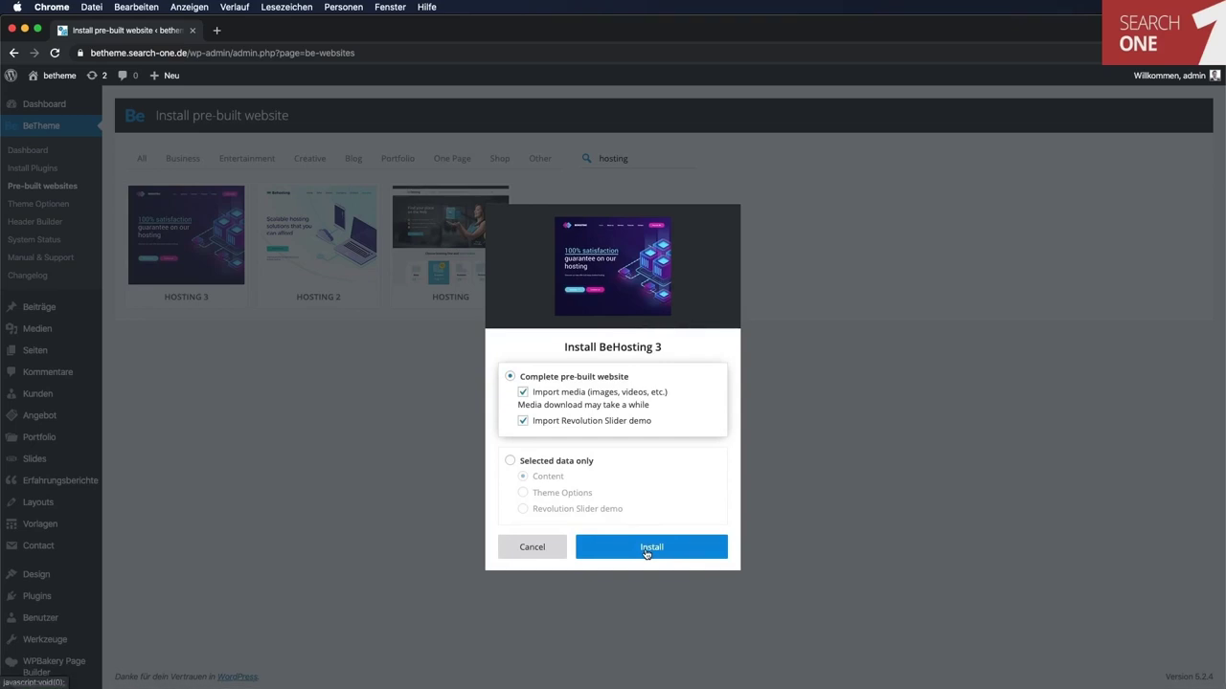
click(646, 554)
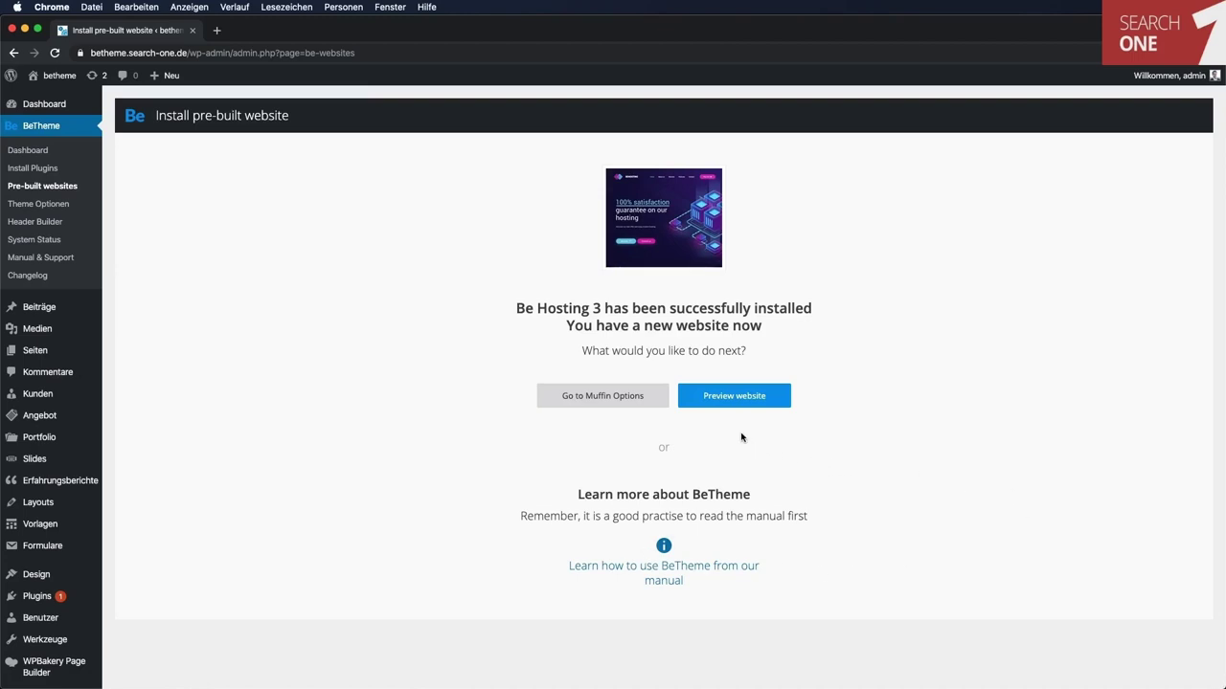
Preview the installed Hosting 3 website and look through its home page down to the footer.
click(739, 401)
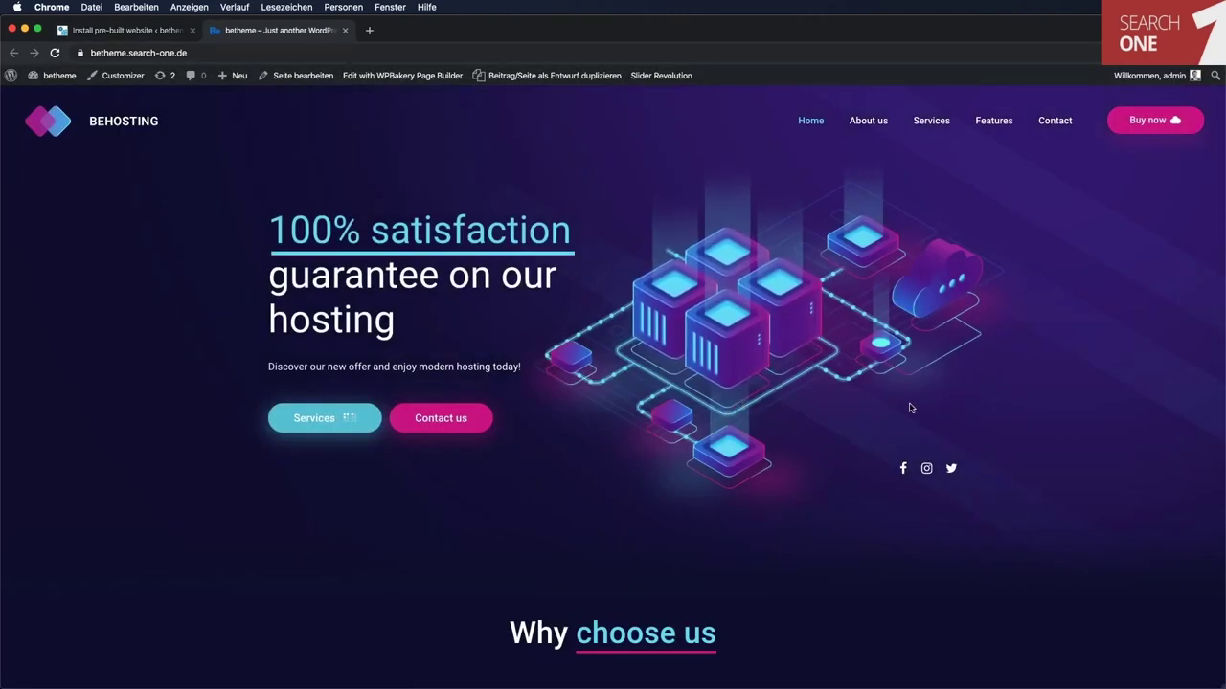
scroll(938, 408, down, 6)
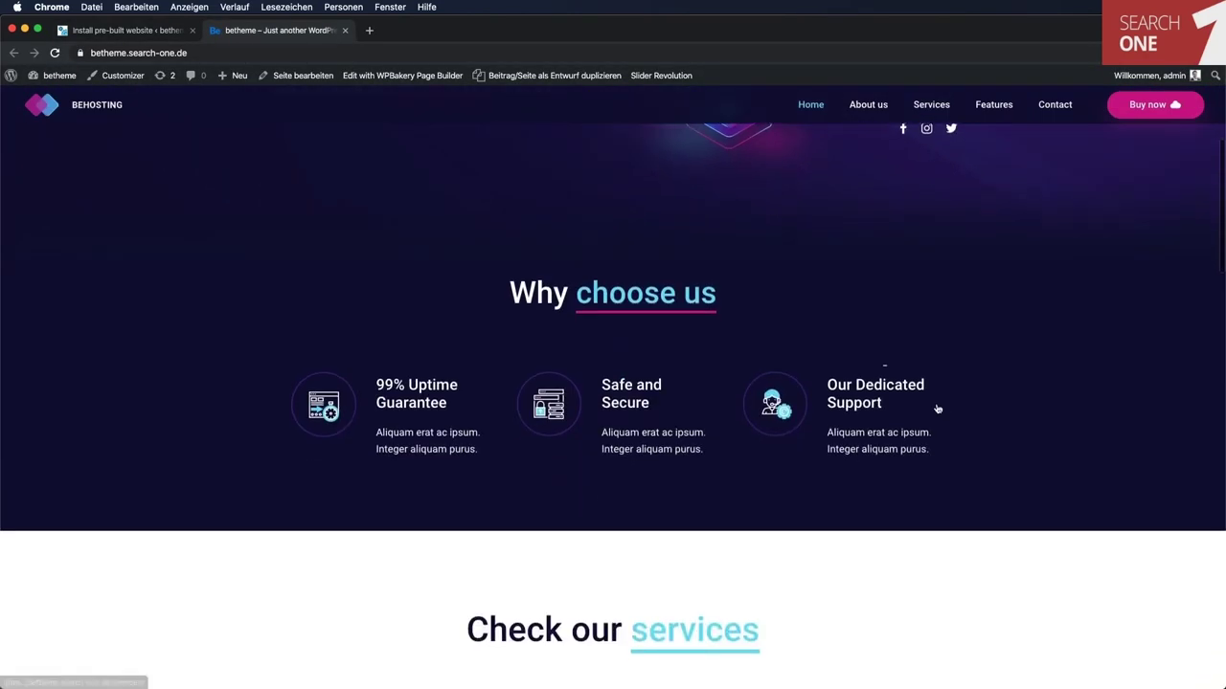
scroll(937, 408, down, 5)
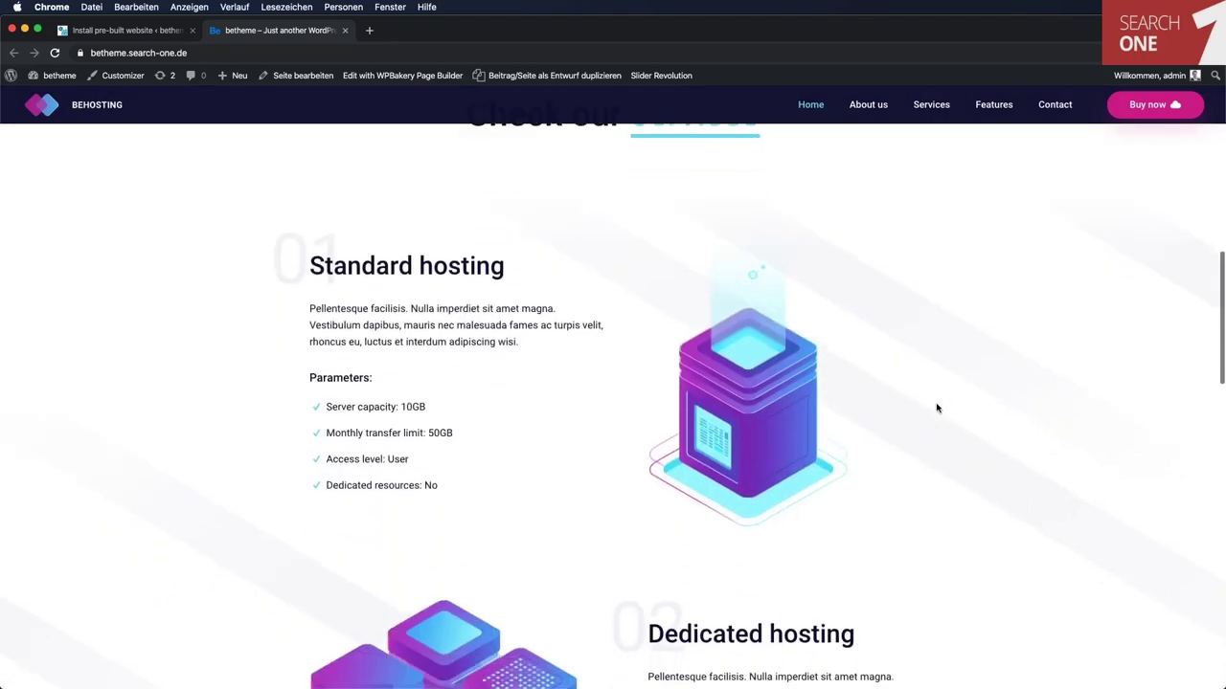
scroll(938, 408, down, 3)
scroll(939, 424, down, 2)
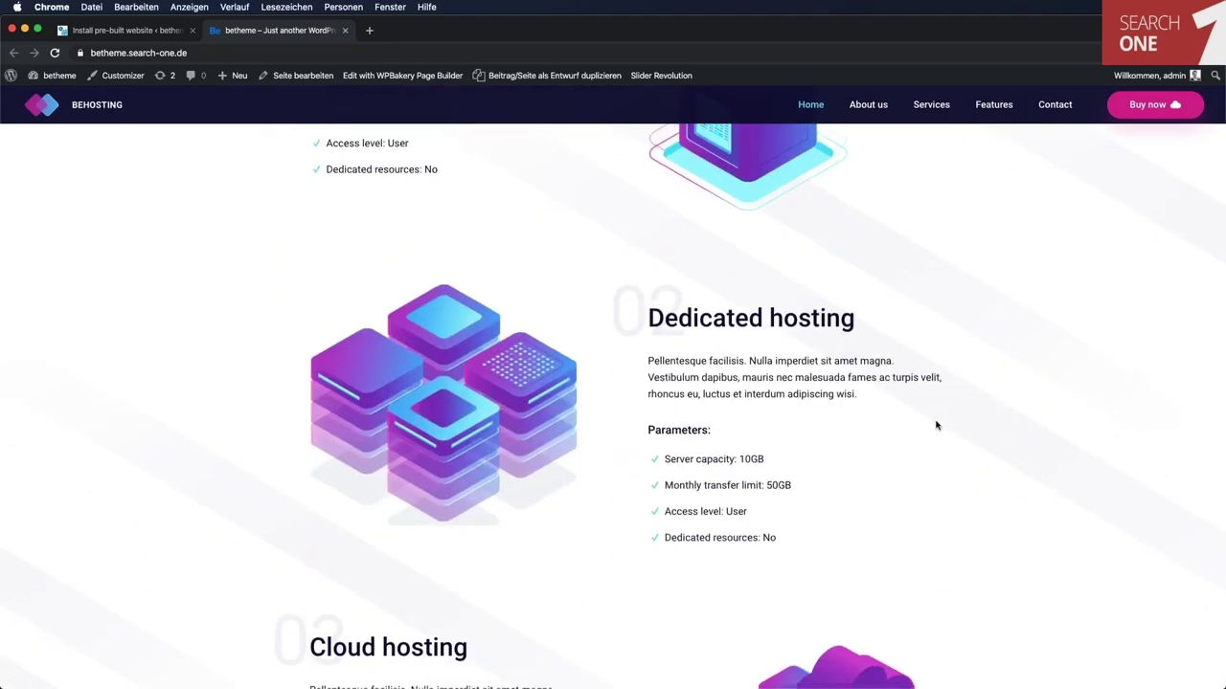
scroll(936, 425, down, 5)
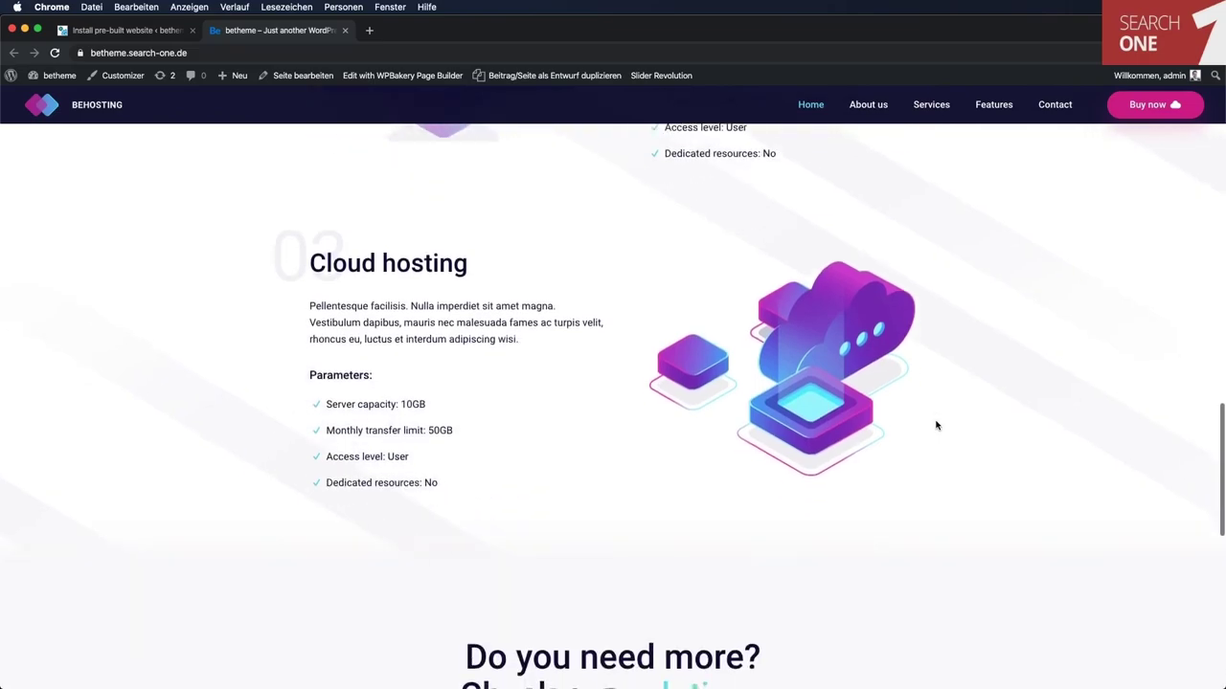
scroll(936, 425, down, 5)
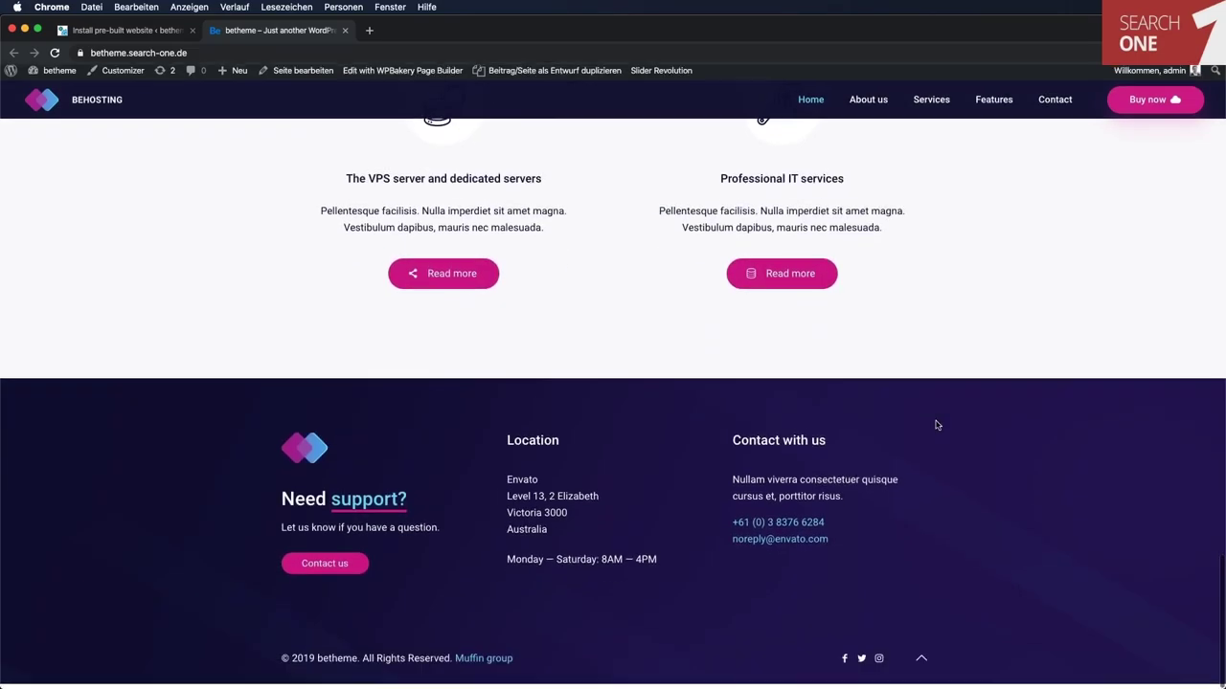
scroll(936, 425, up, 15)
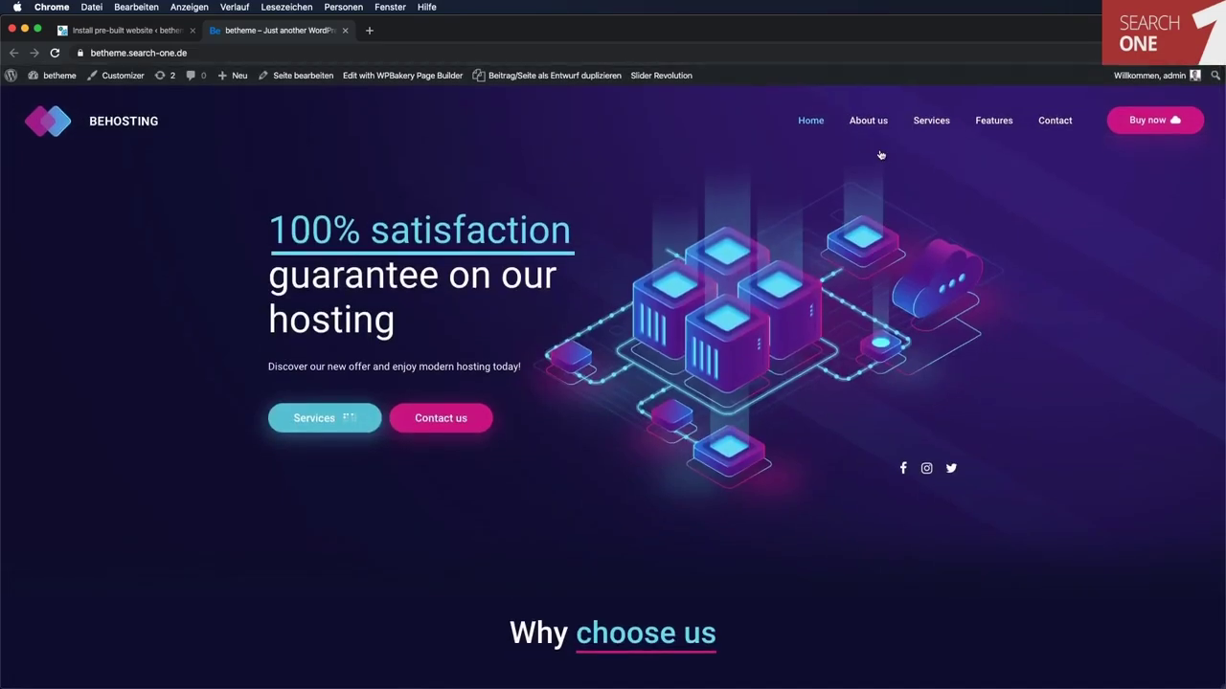
Look through the About us and Services pages of the new website.
click(884, 131)
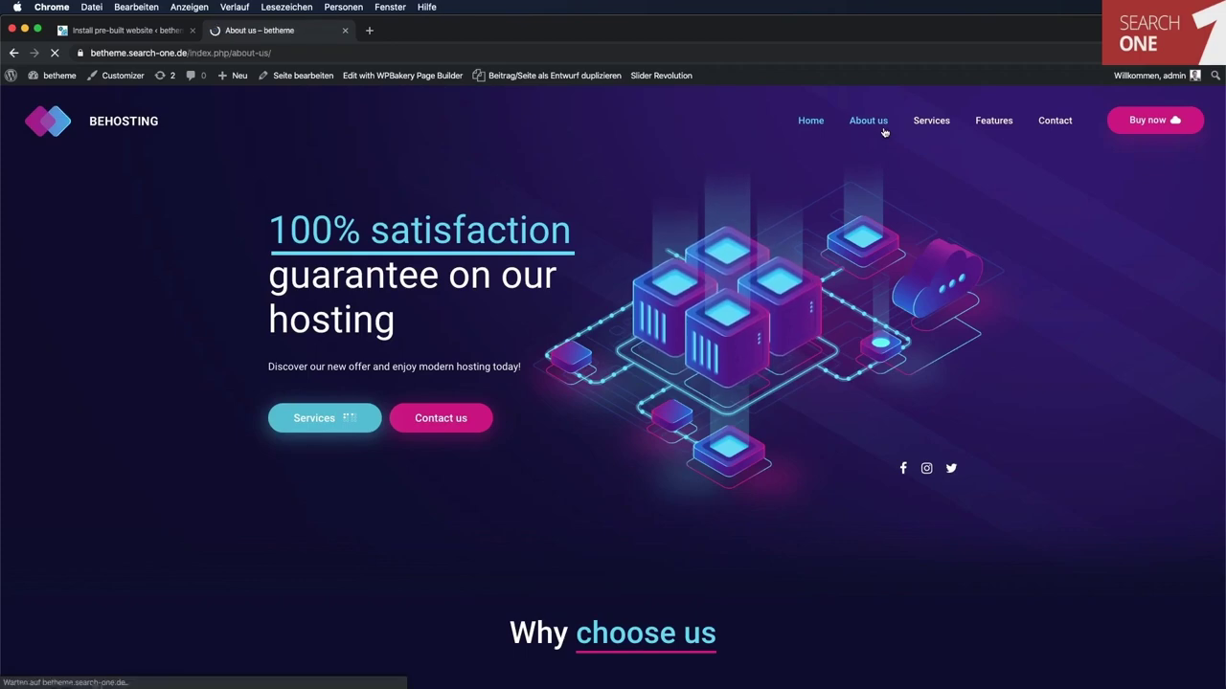
scroll(878, 281, down, 15)
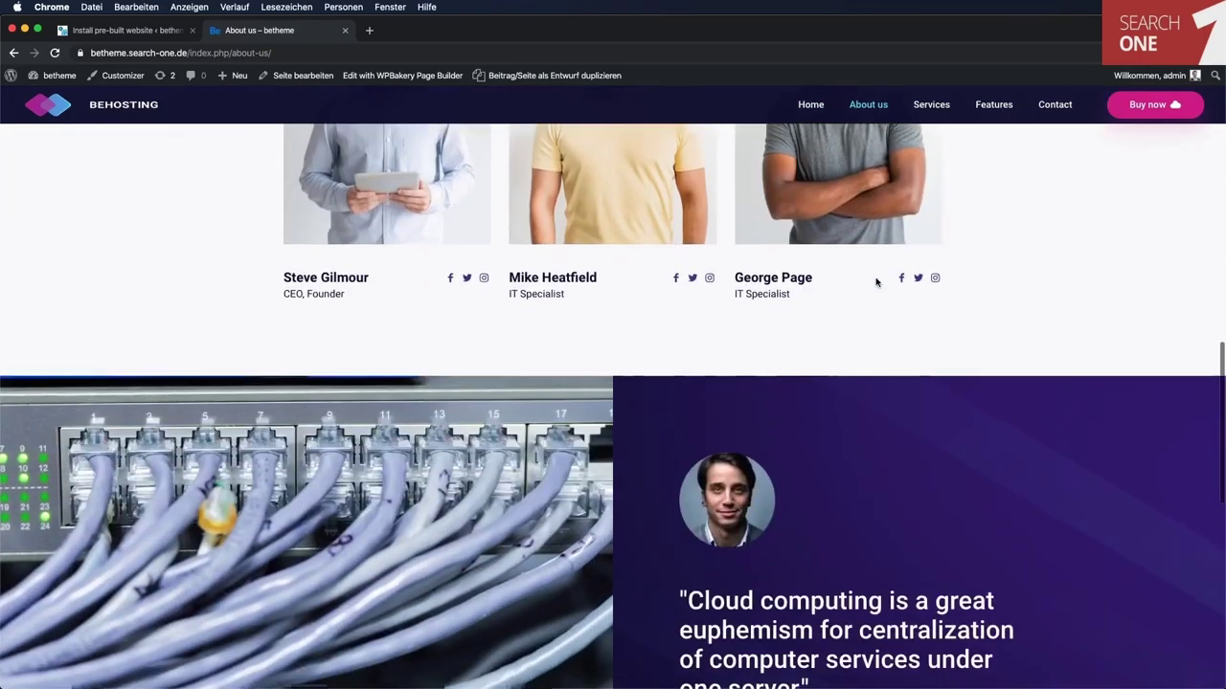
scroll(875, 281, down, 5)
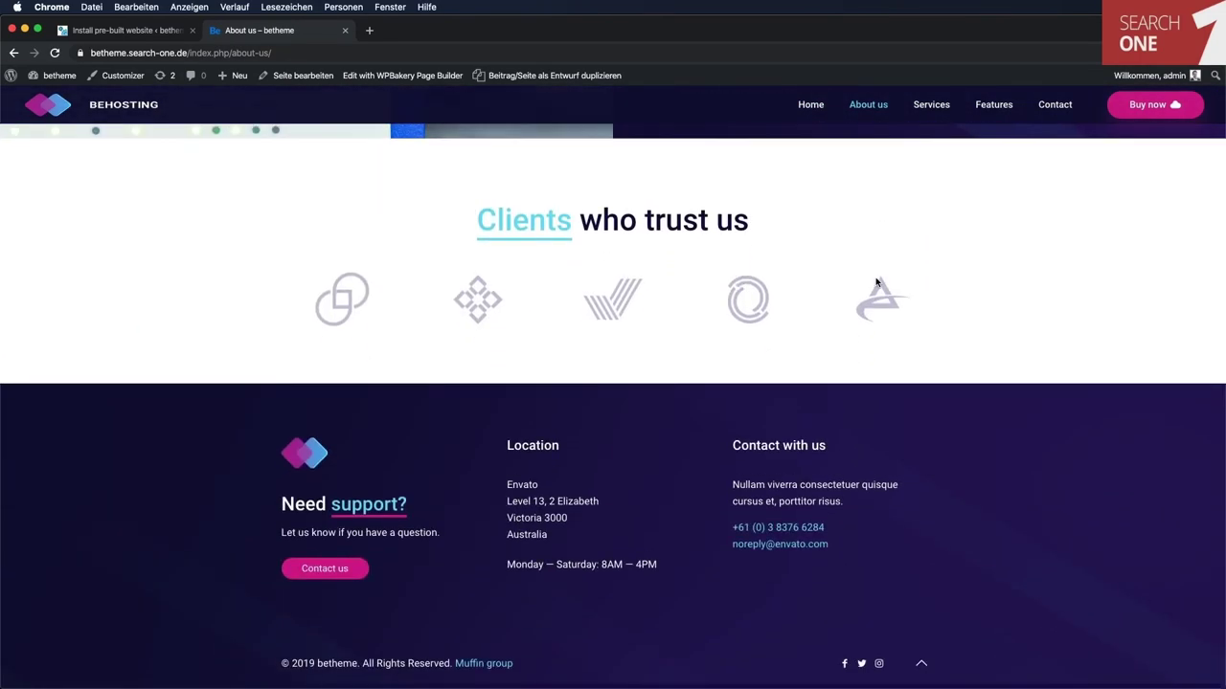
click(931, 105)
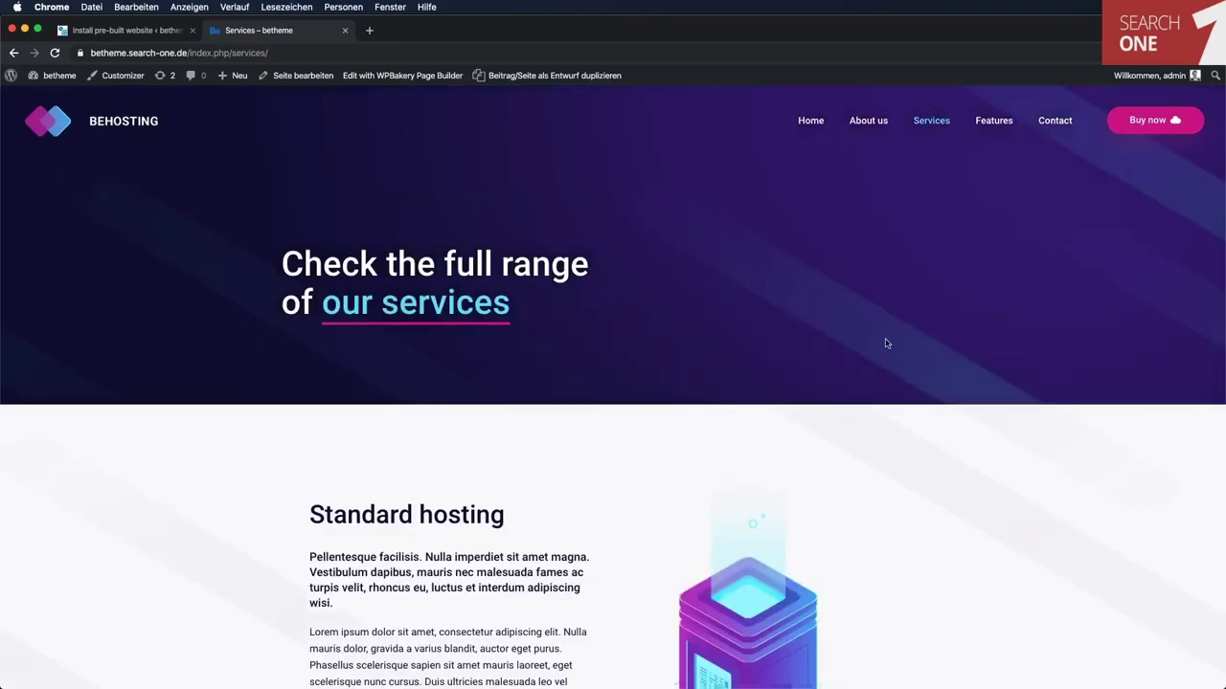
scroll(862, 326, down, 8)
scroll(885, 343, down, 10)
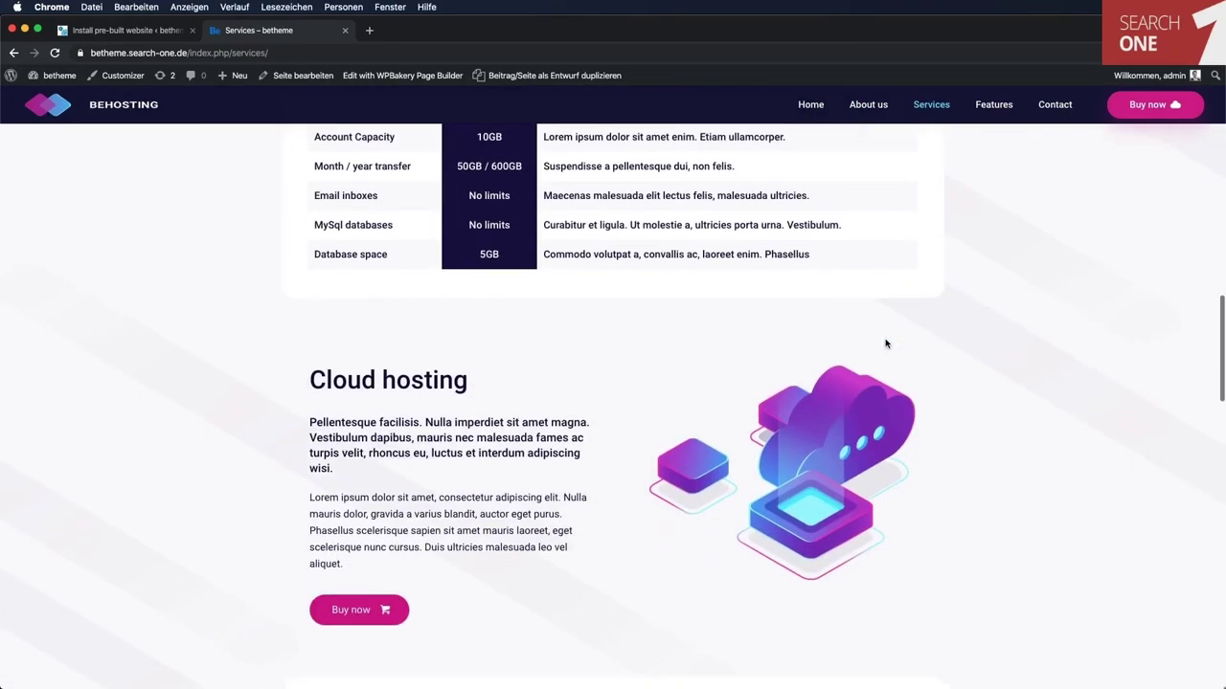
scroll(938, 239, up, 8)
Look through the Features and Contact pages of the new website.
click(996, 106)
scroll(980, 304, down, 1)
scroll(981, 304, down, 10)
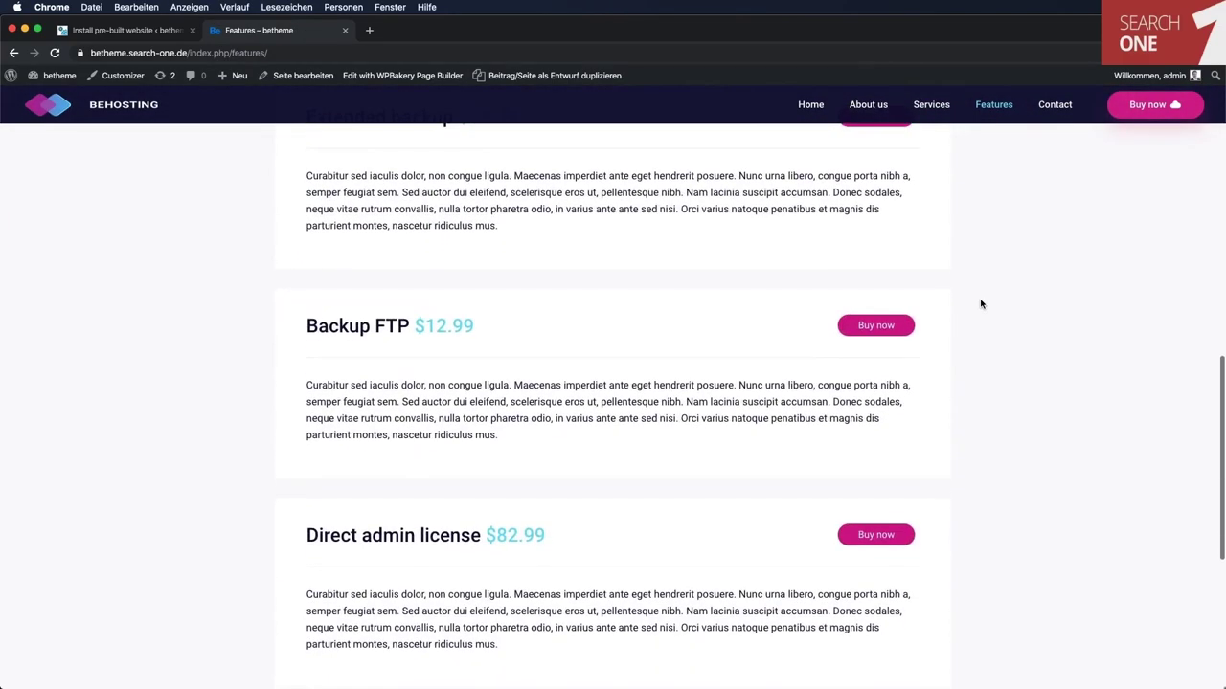
scroll(980, 303, down, 3)
scroll(981, 303, up, 15)
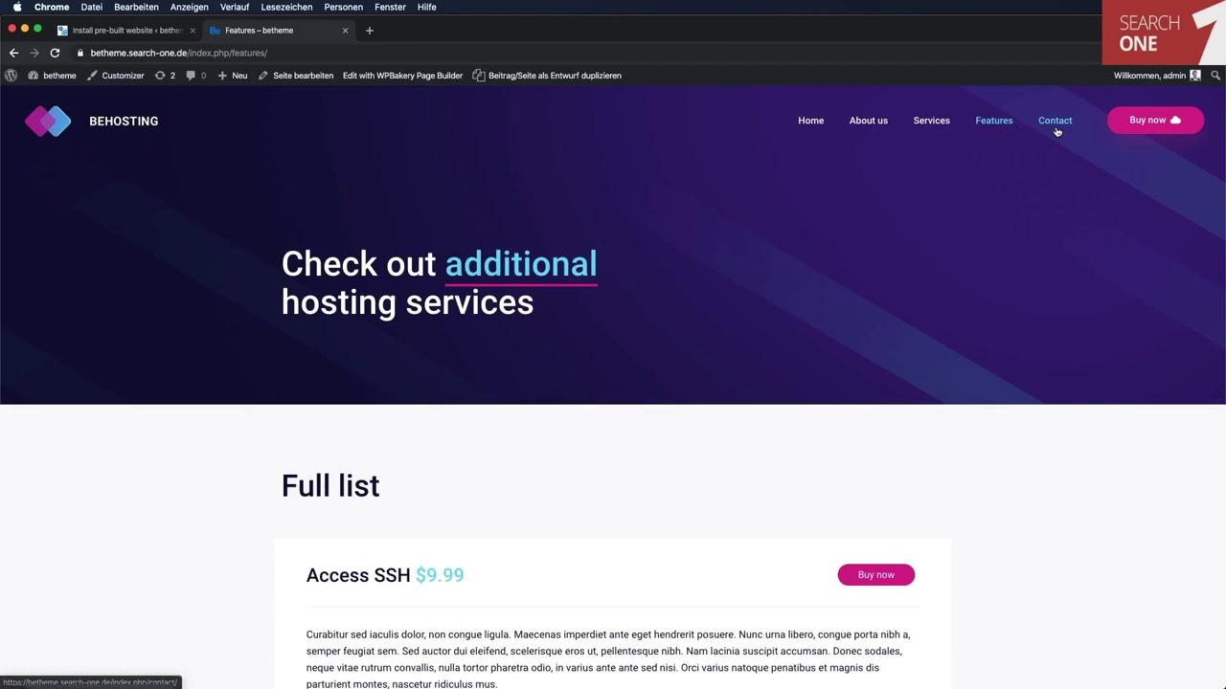
click(1054, 121)
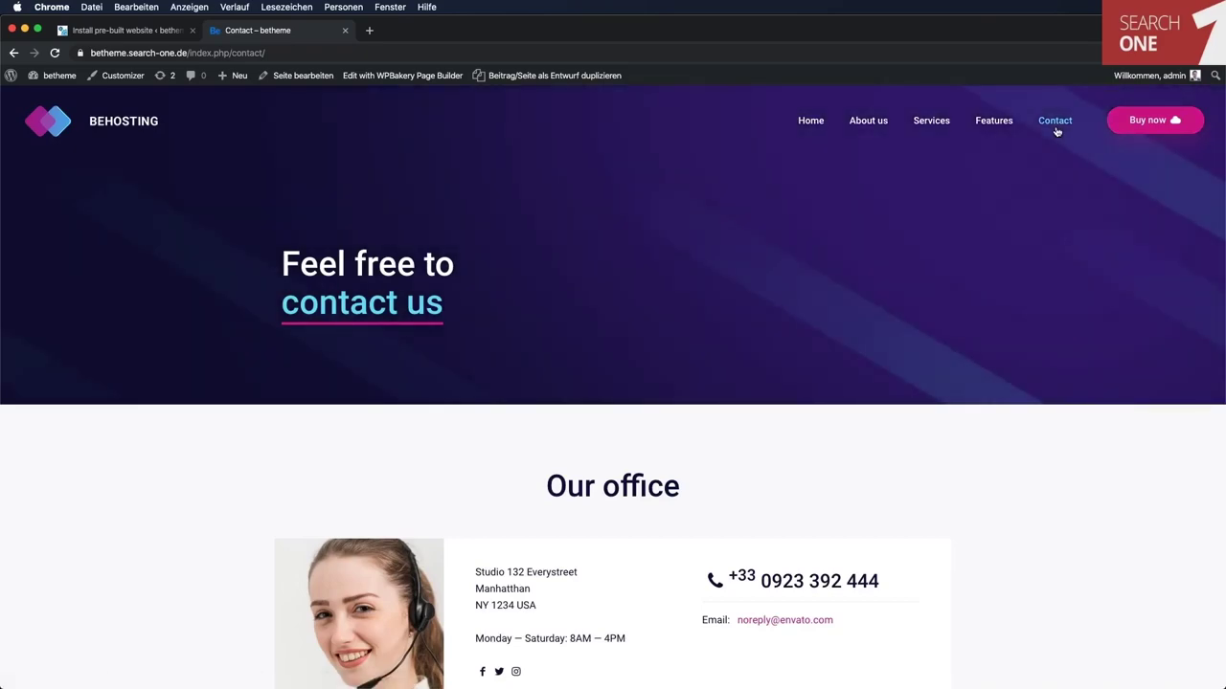
scroll(1055, 276, down, 15)
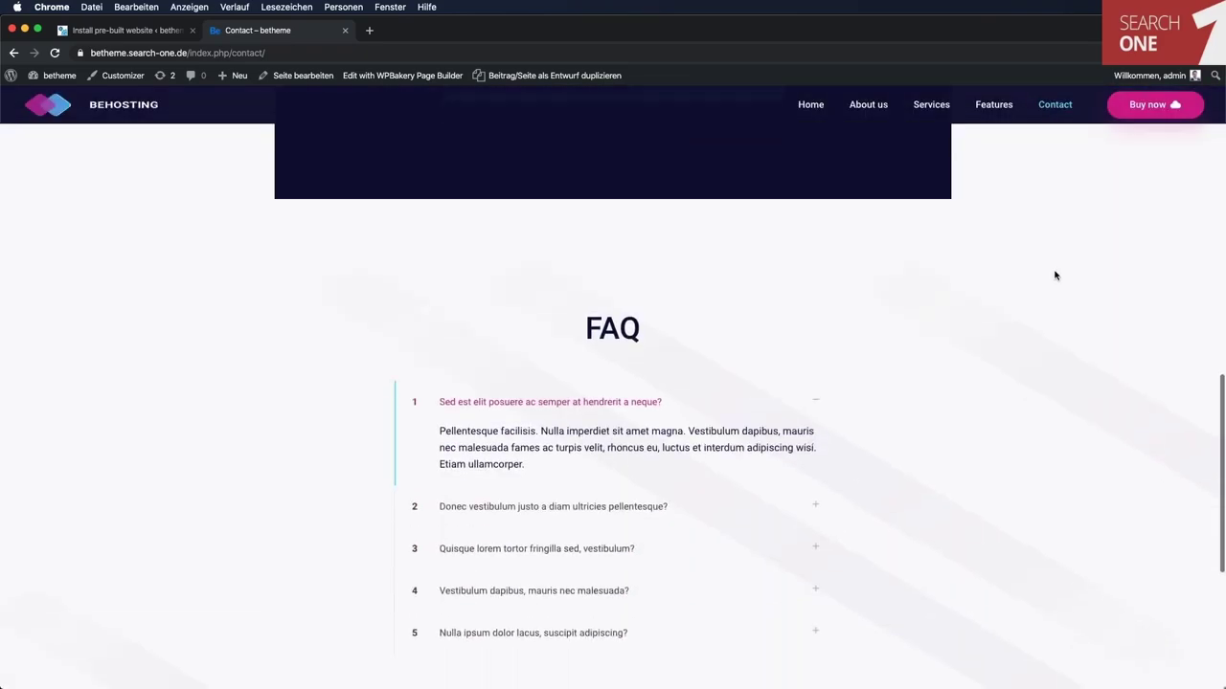
scroll(1055, 276, down, 2)
scroll(1056, 276, up, 20)
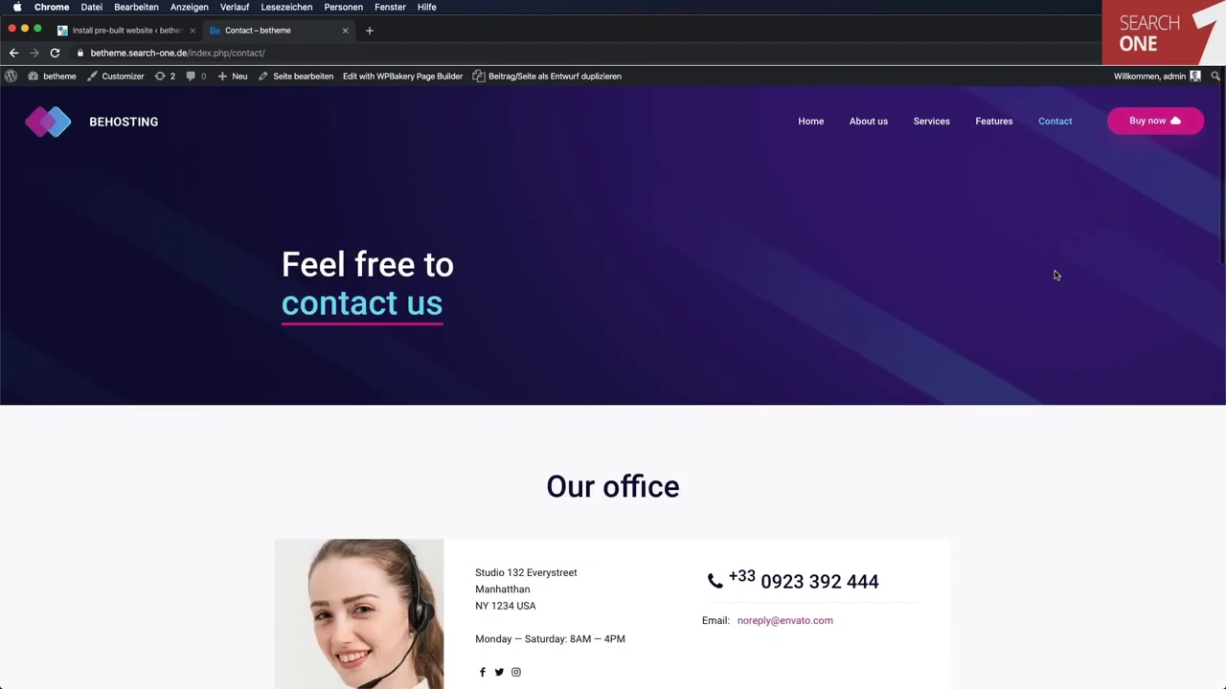
Return to the BeTheme pre-built websites list and start the installation of the Marathon website.
click(152, 33)
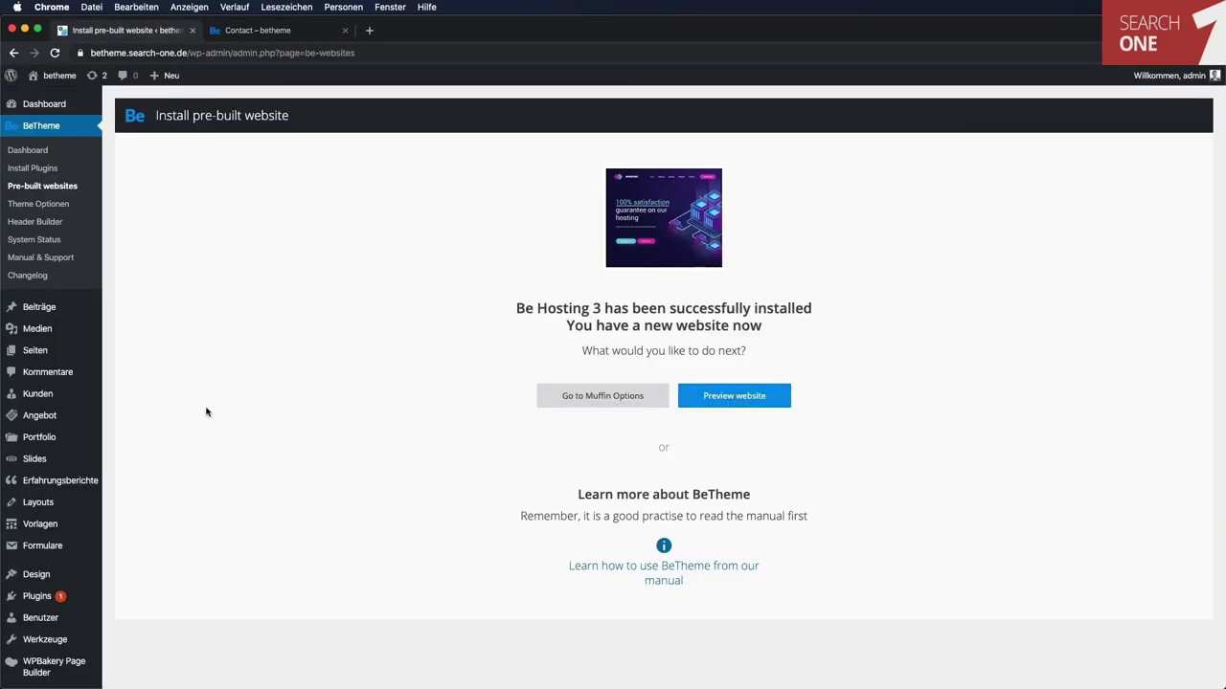
click(67, 186)
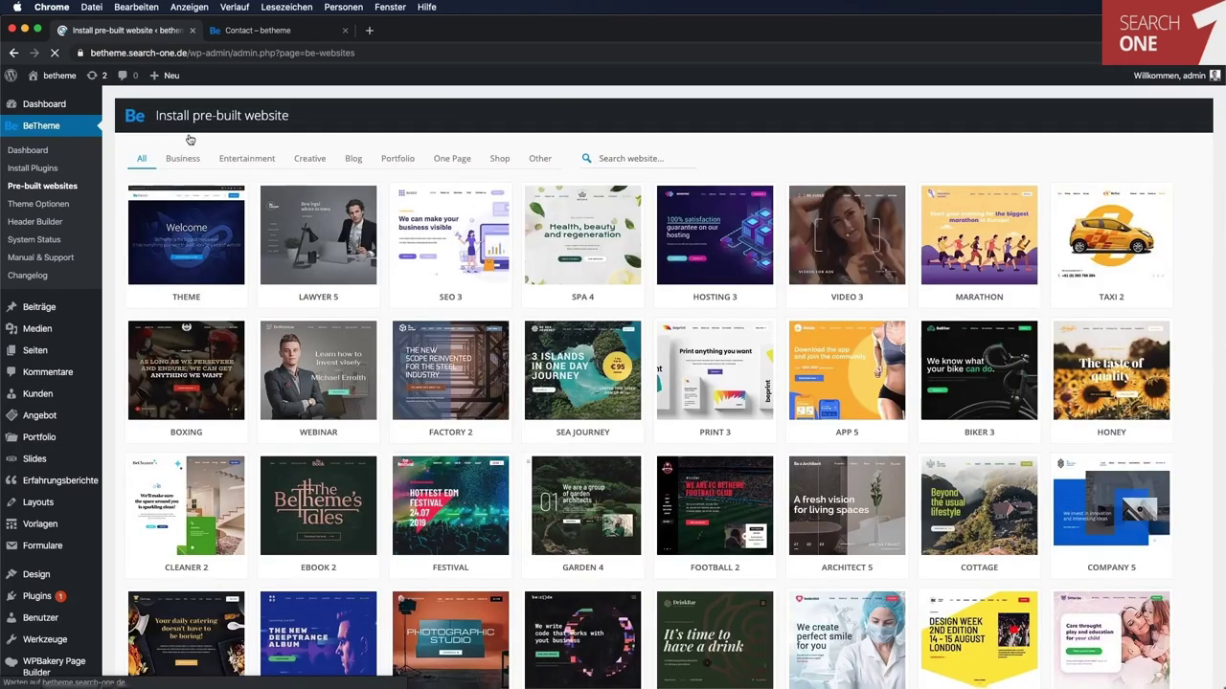
click(850, 203)
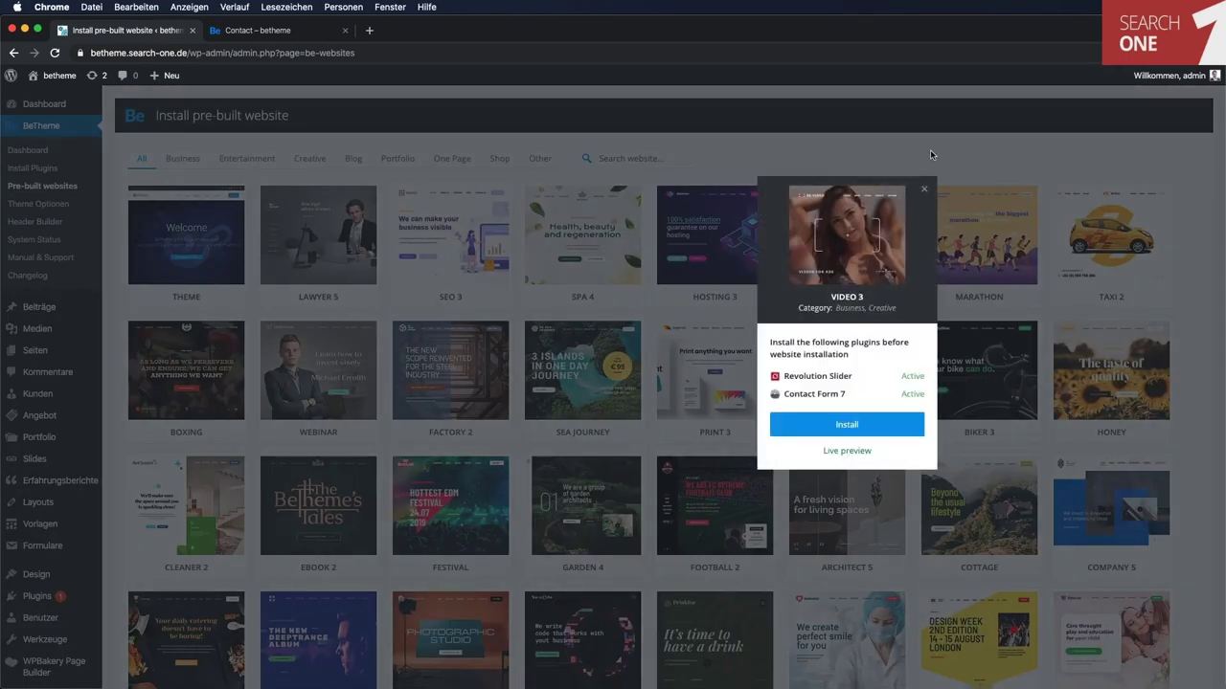
click(925, 159)
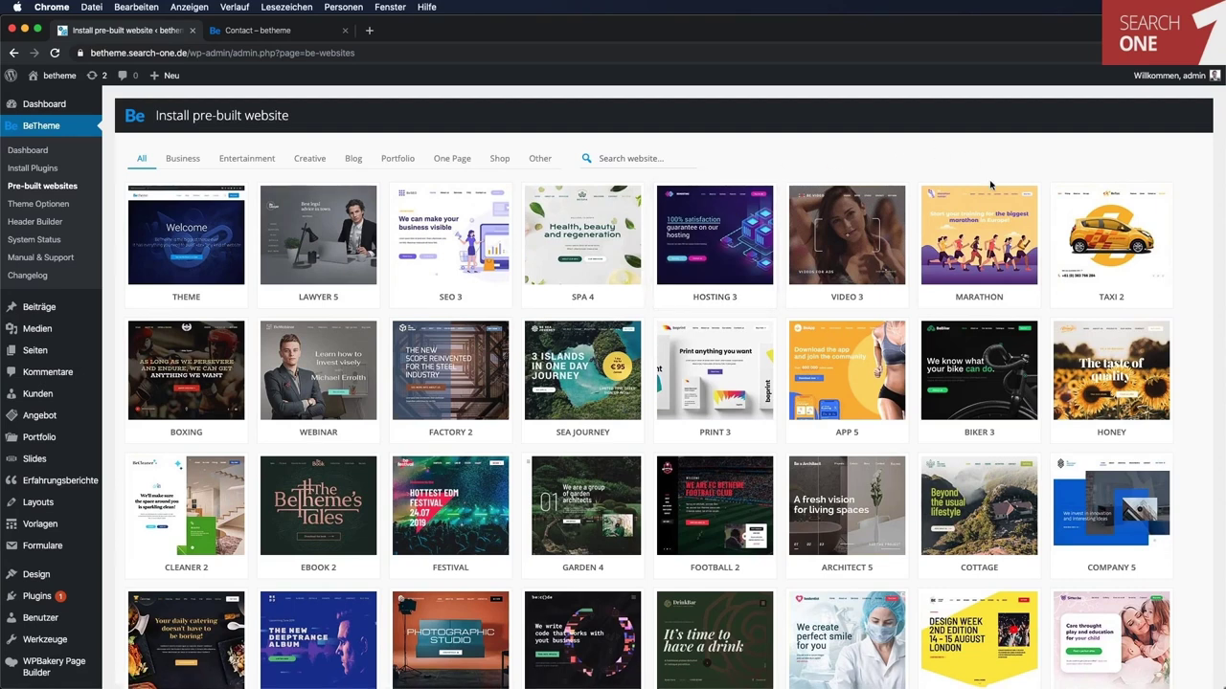
click(982, 223)
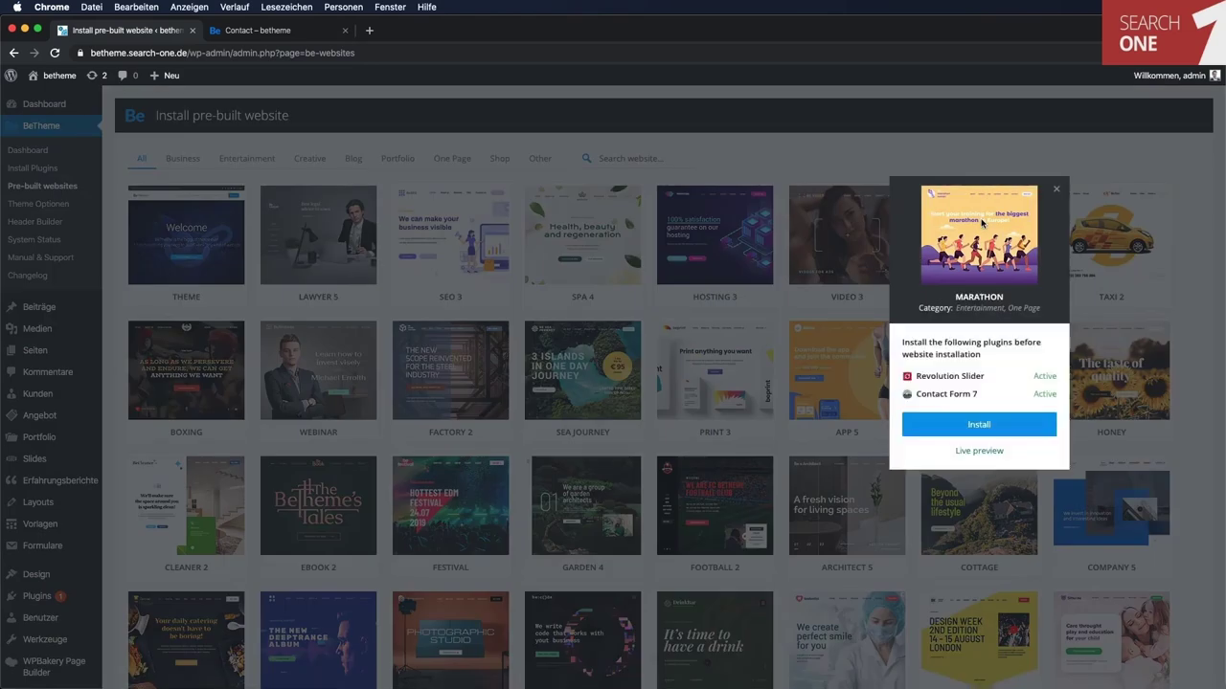
click(986, 427)
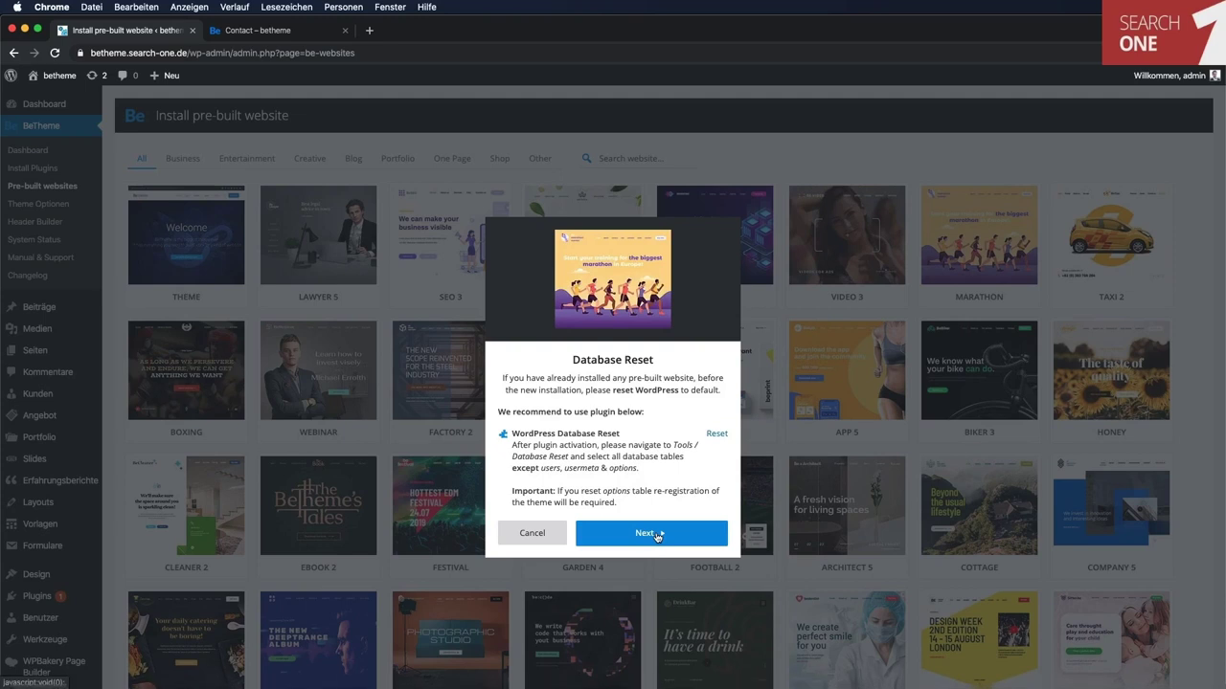
Open the database reset tool from the Database Reset notice and select all database tables for resetting.
click(719, 436)
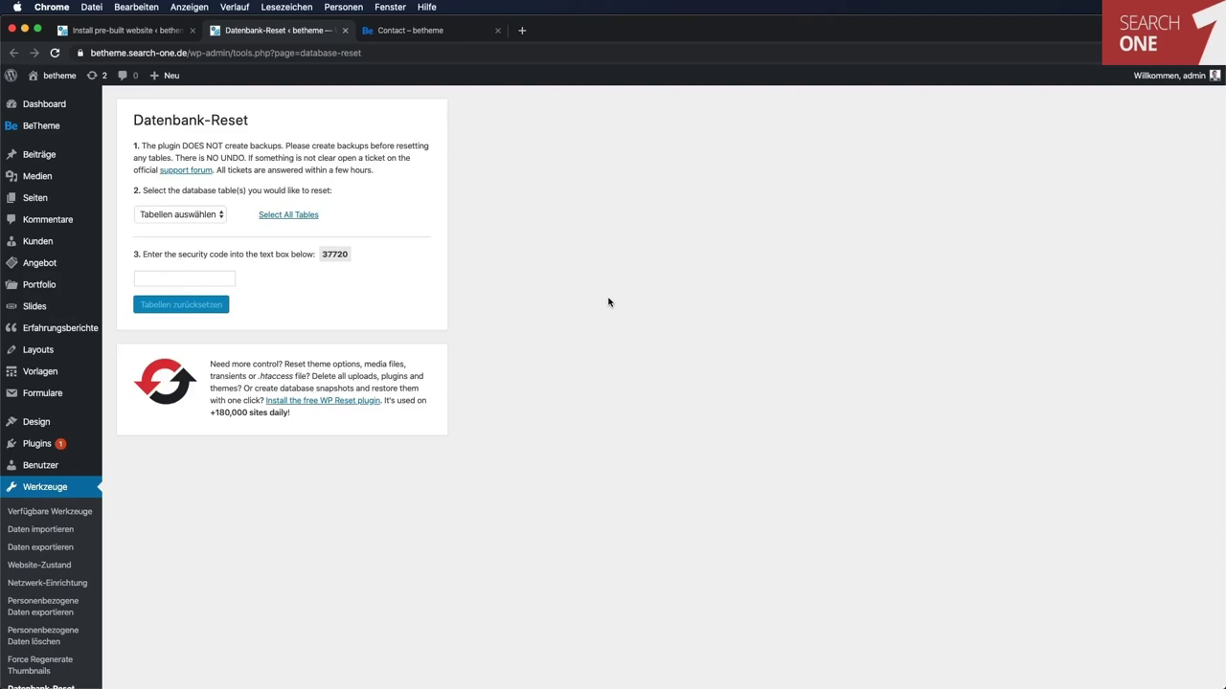
click(203, 212)
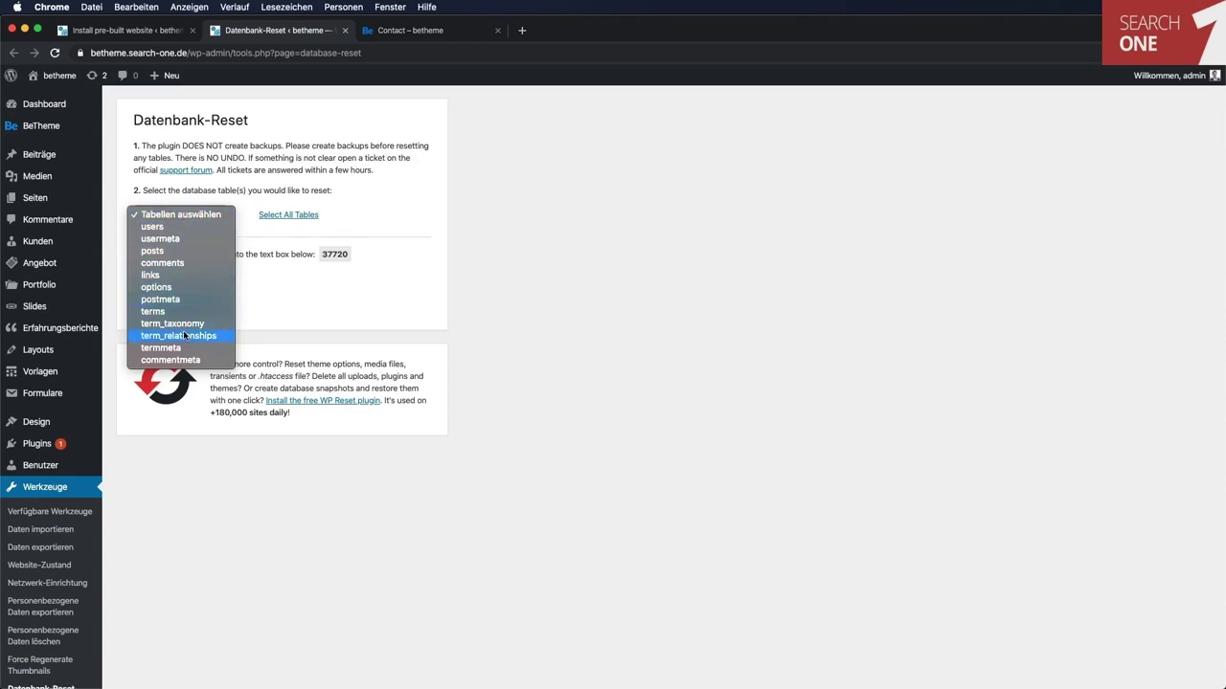
click(562, 306)
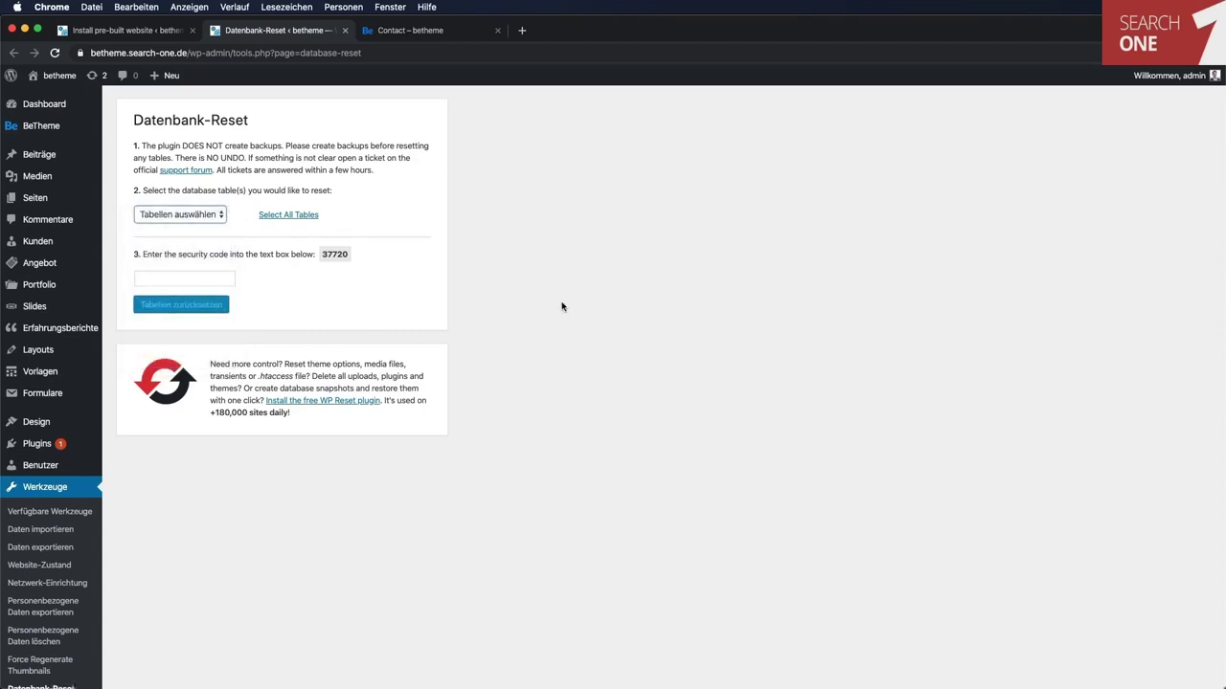
click(286, 217)
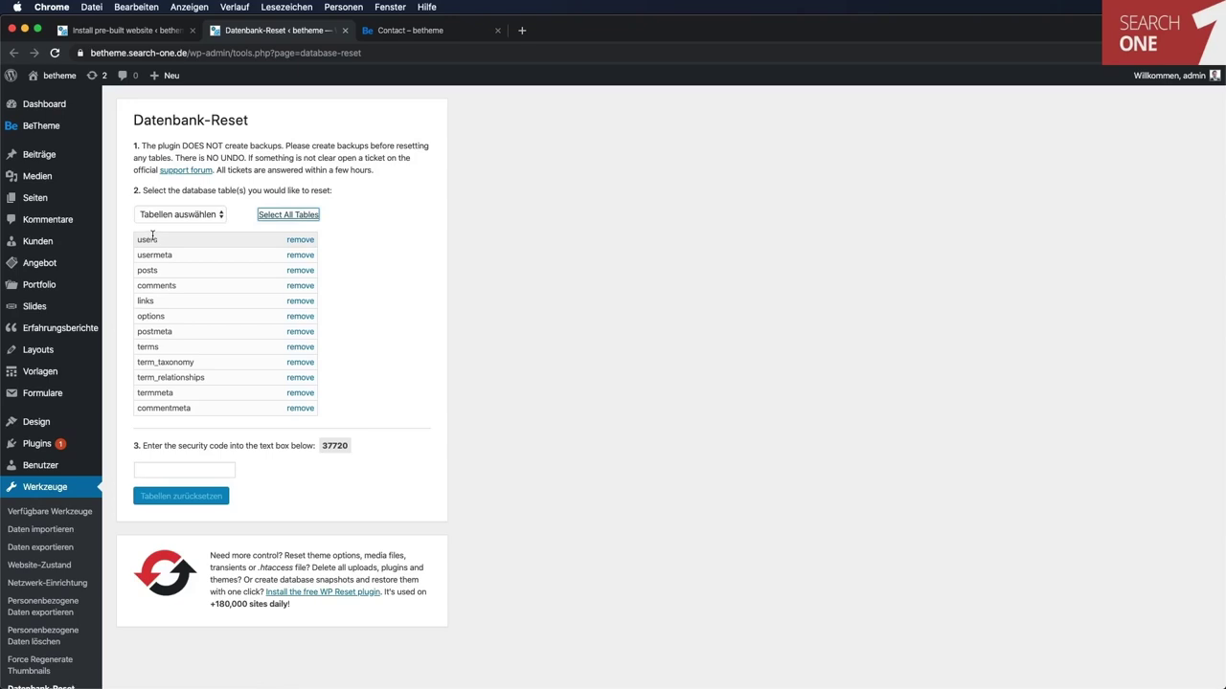
Exclude the users, usermeta, links, options, terms, term_taxonomy and term_relationships tables from the database reset selection.
click(303, 241)
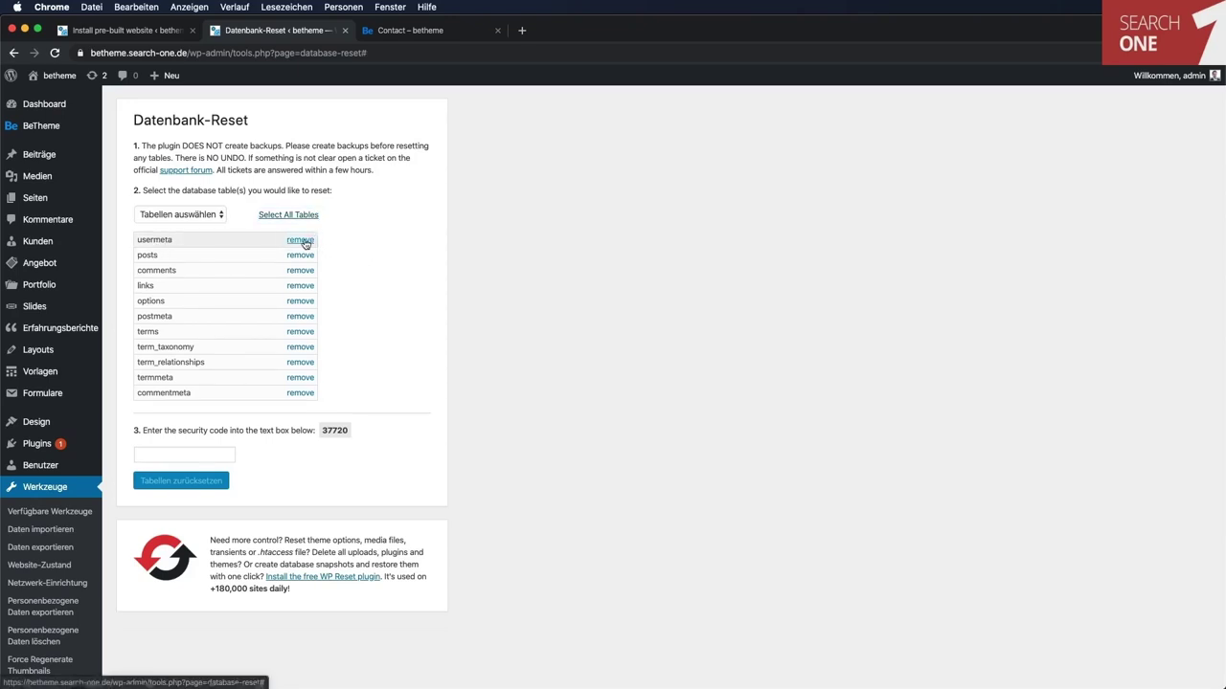
click(303, 240)
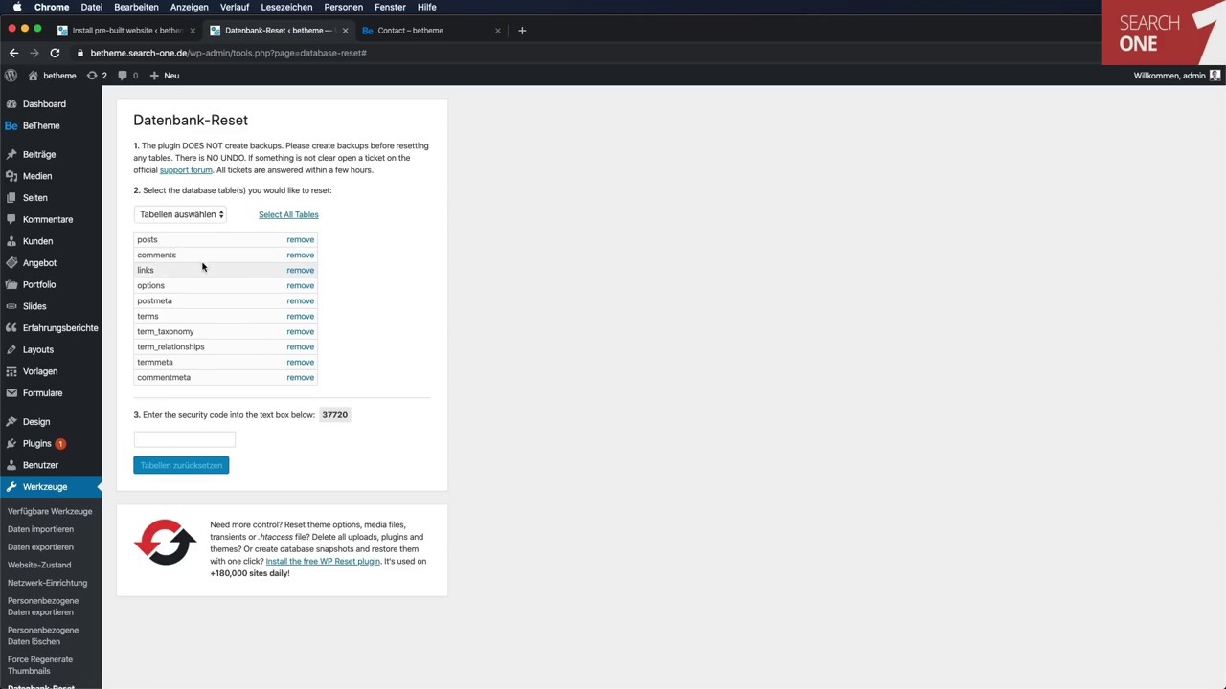
click(300, 270)
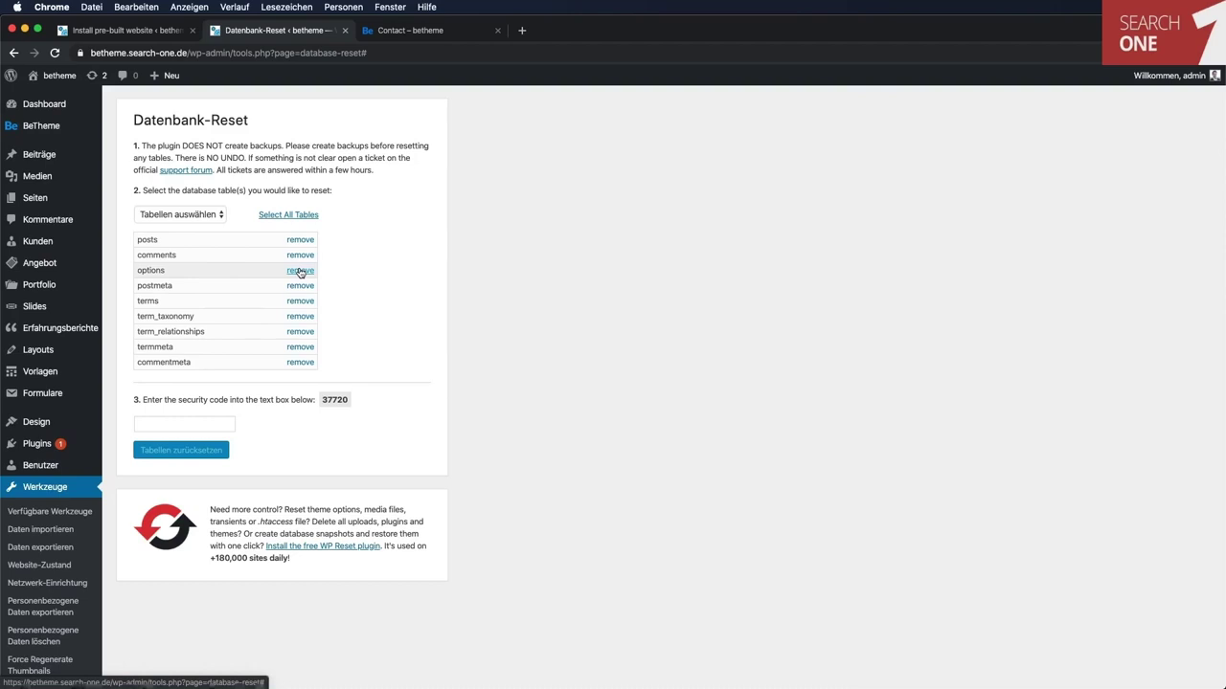
click(300, 271)
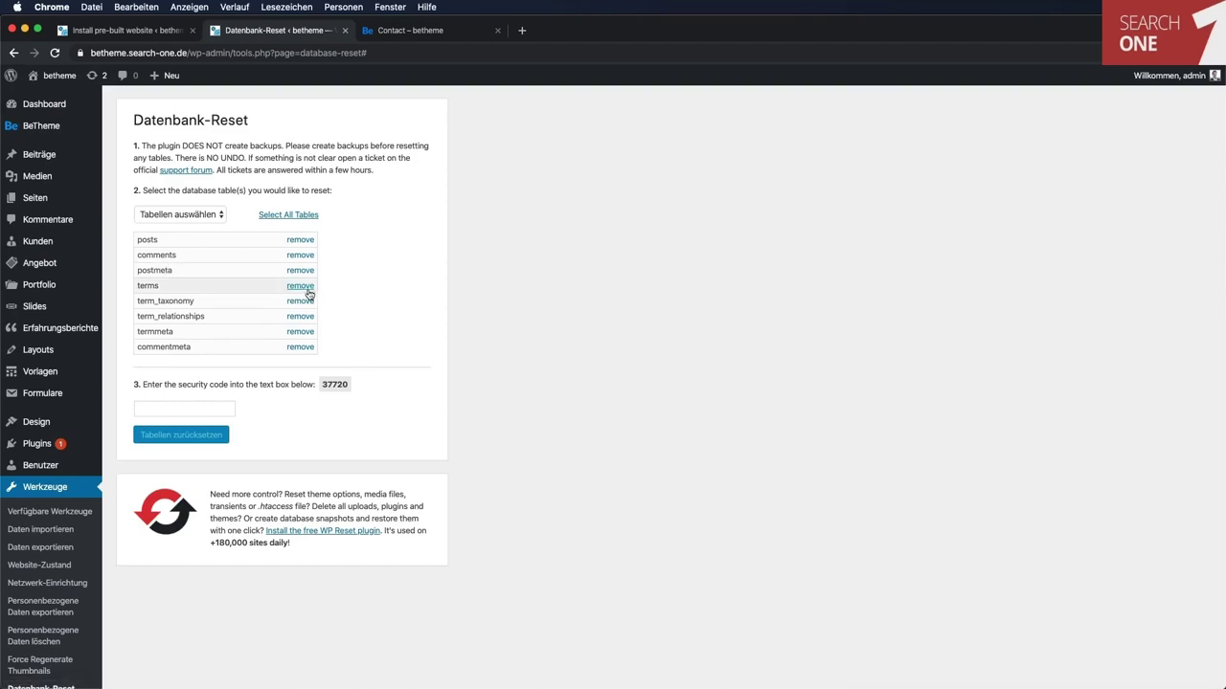
click(302, 288)
click(303, 287)
click(302, 287)
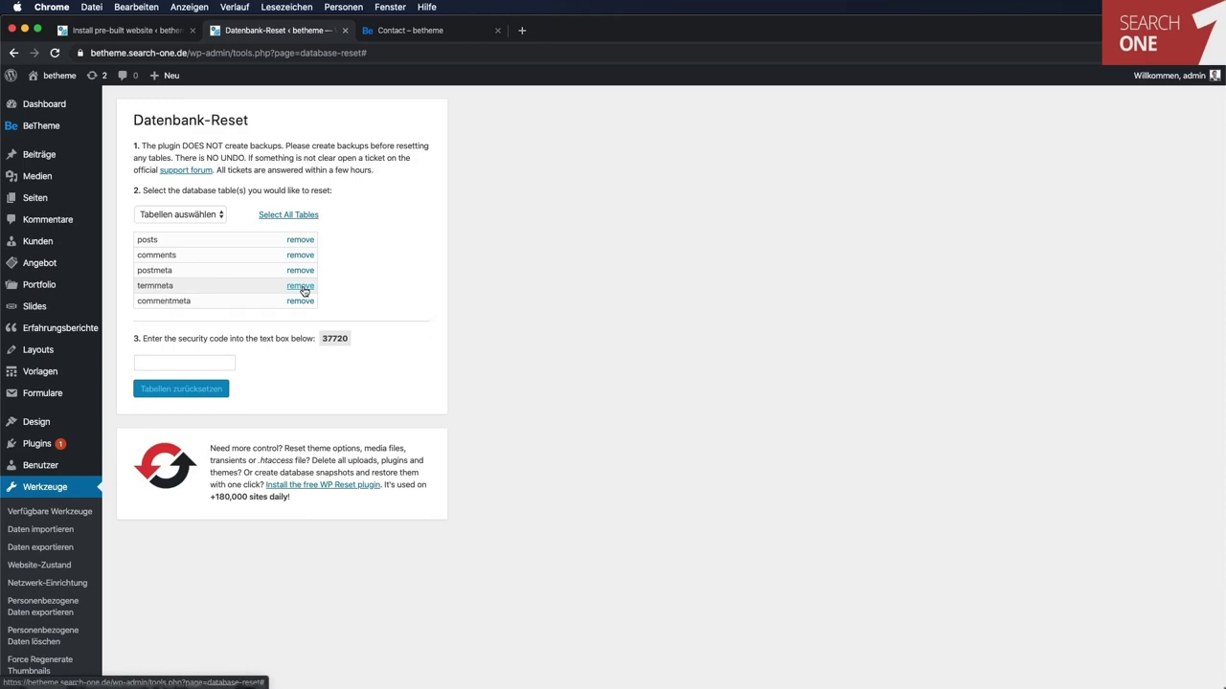
Exclude the termmeta table from the selection, enter the displayed security code, and reset the remaining database tables.
click(303, 287)
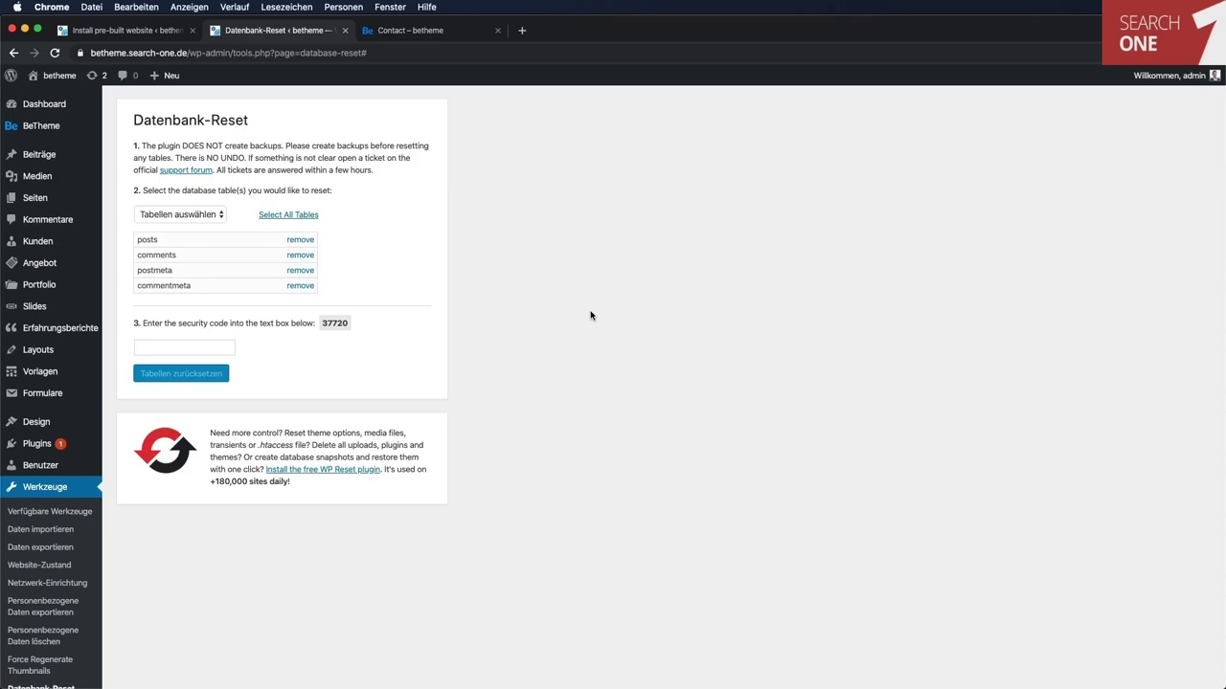
double_click(339, 321)
click(192, 348)
key(super+v)
click(200, 379)
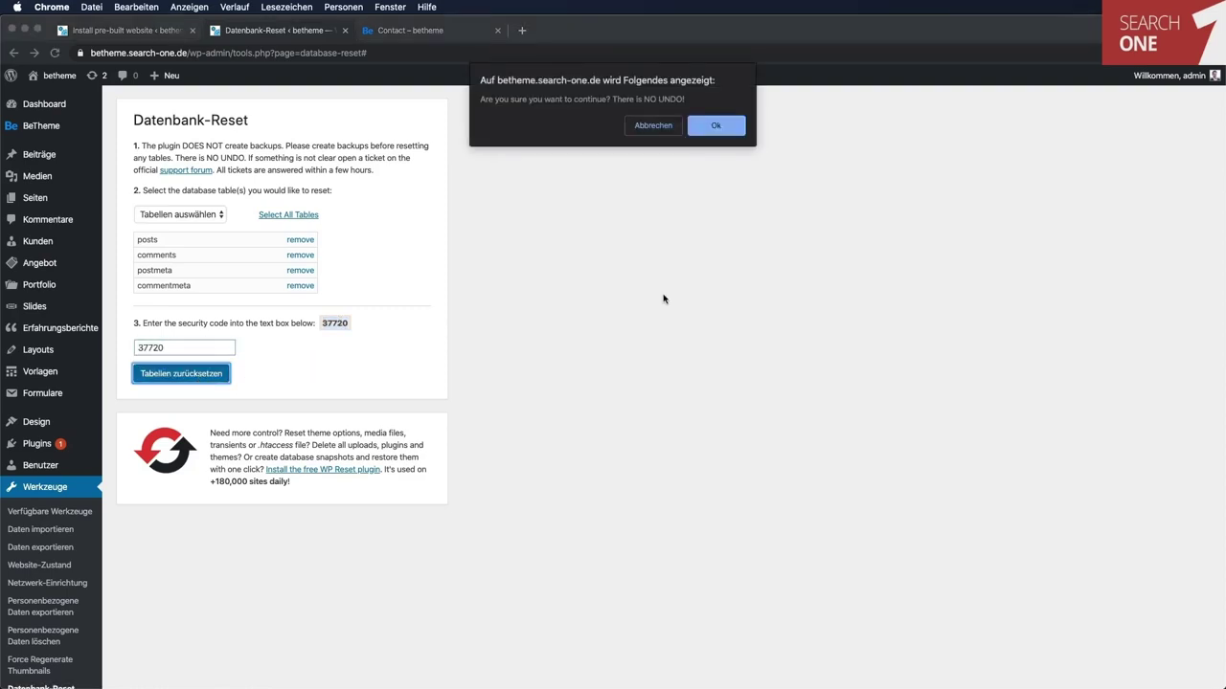
click(733, 129)
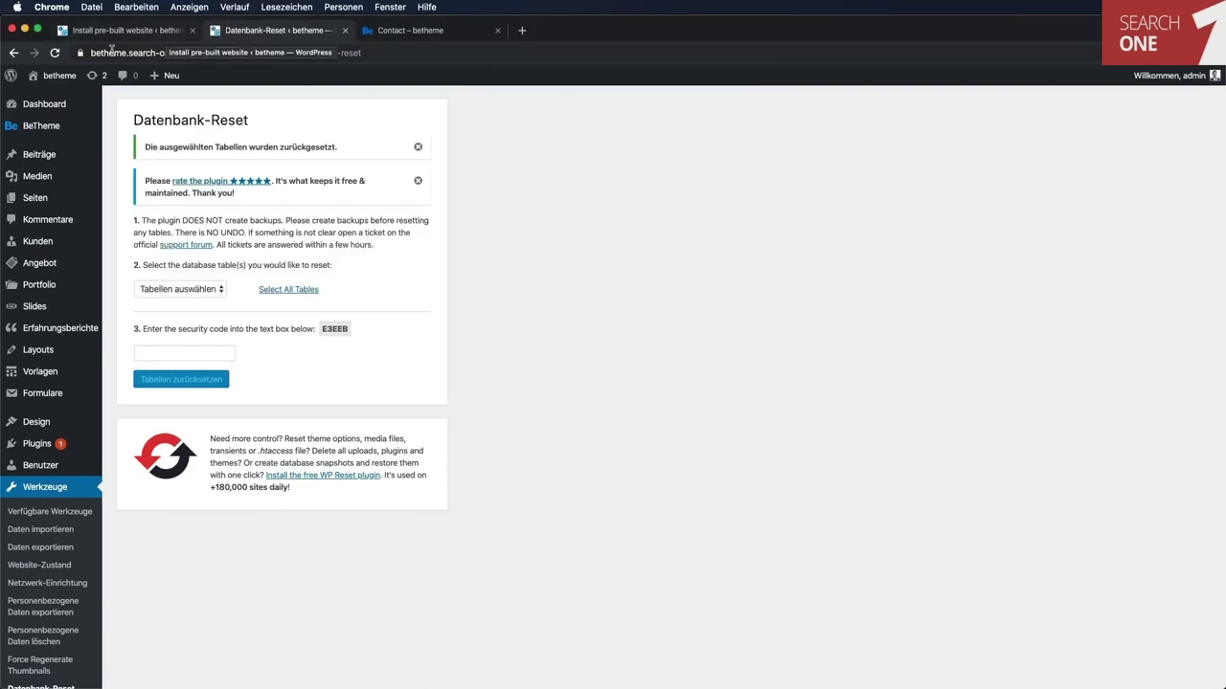
View the site's homepage after the reset, and install the complete Marathon pre-built website including media and the Revolution Slider demo.
click(65, 77)
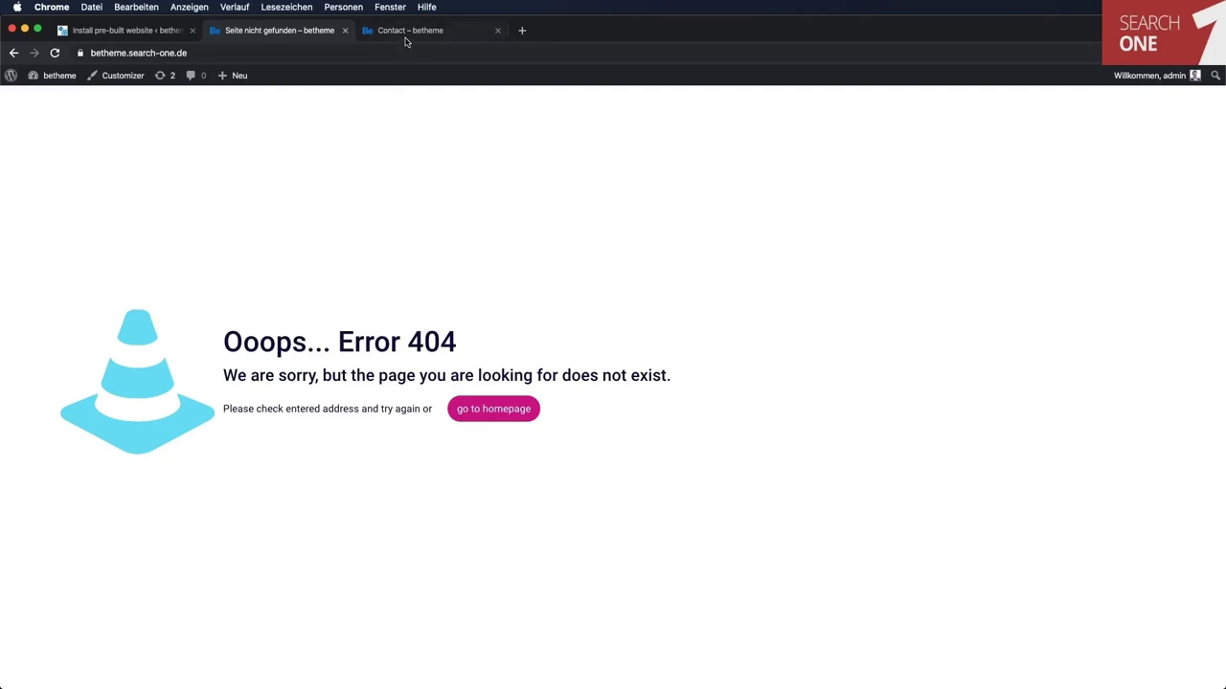
click(127, 30)
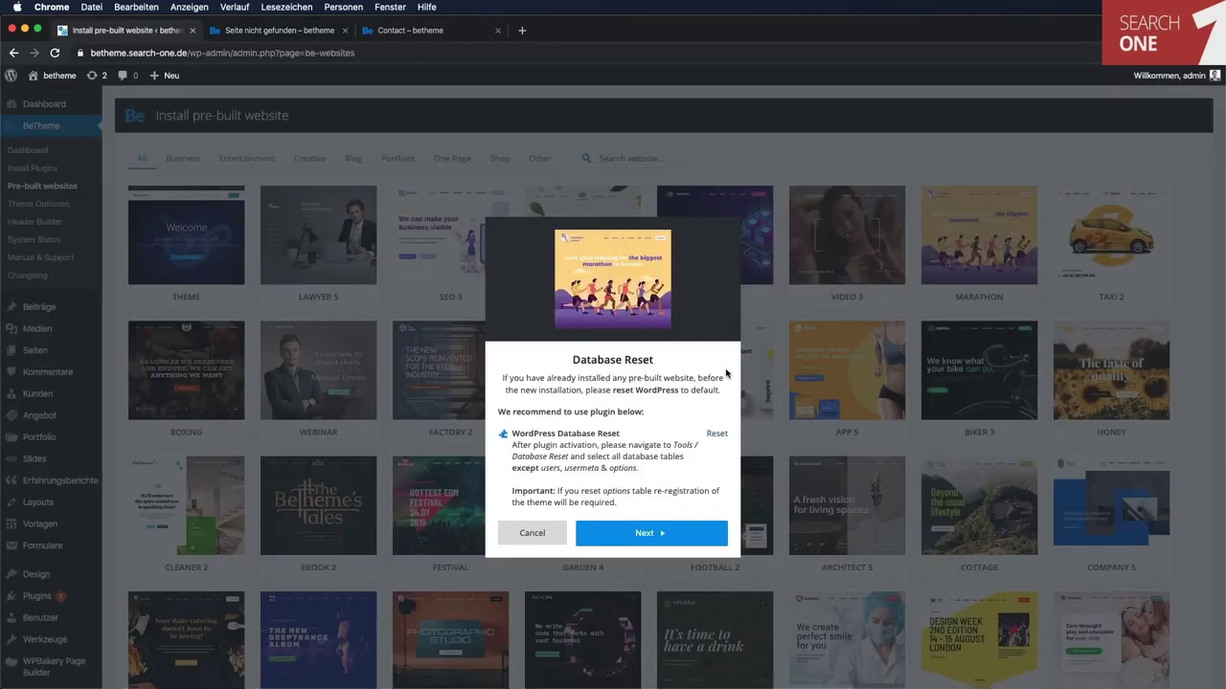
click(653, 532)
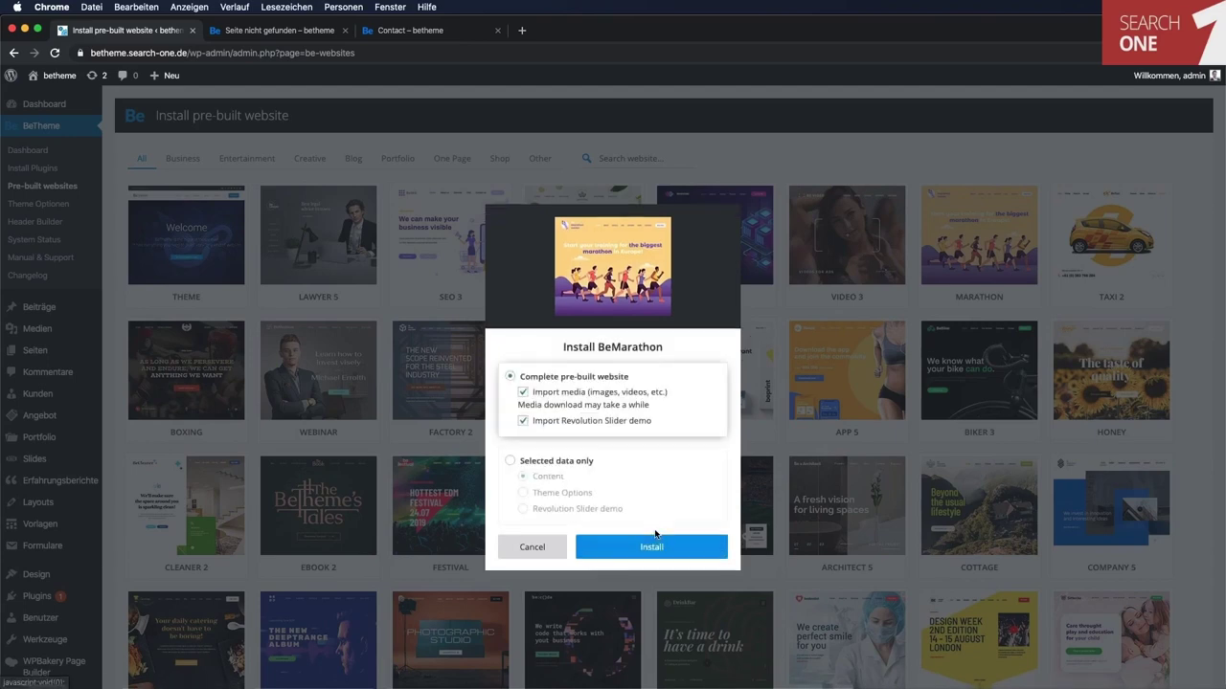
click(651, 546)
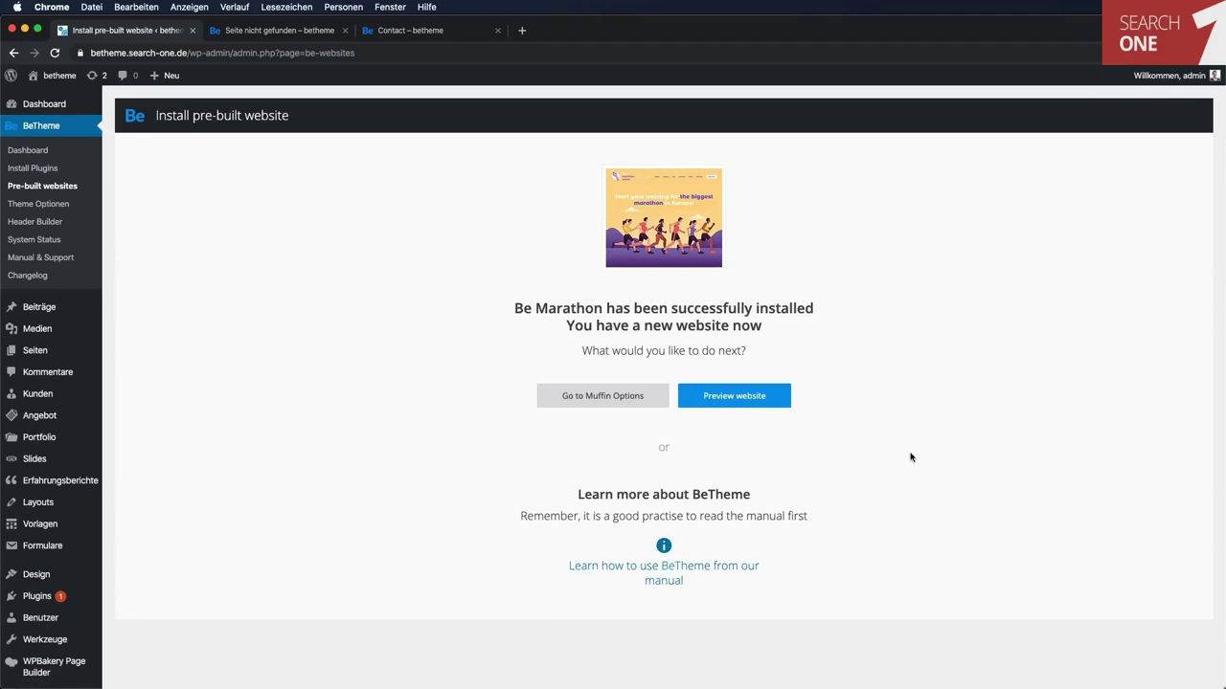
Preview the installed Marathon website and look through its homepage down to the Steps section.
click(748, 401)
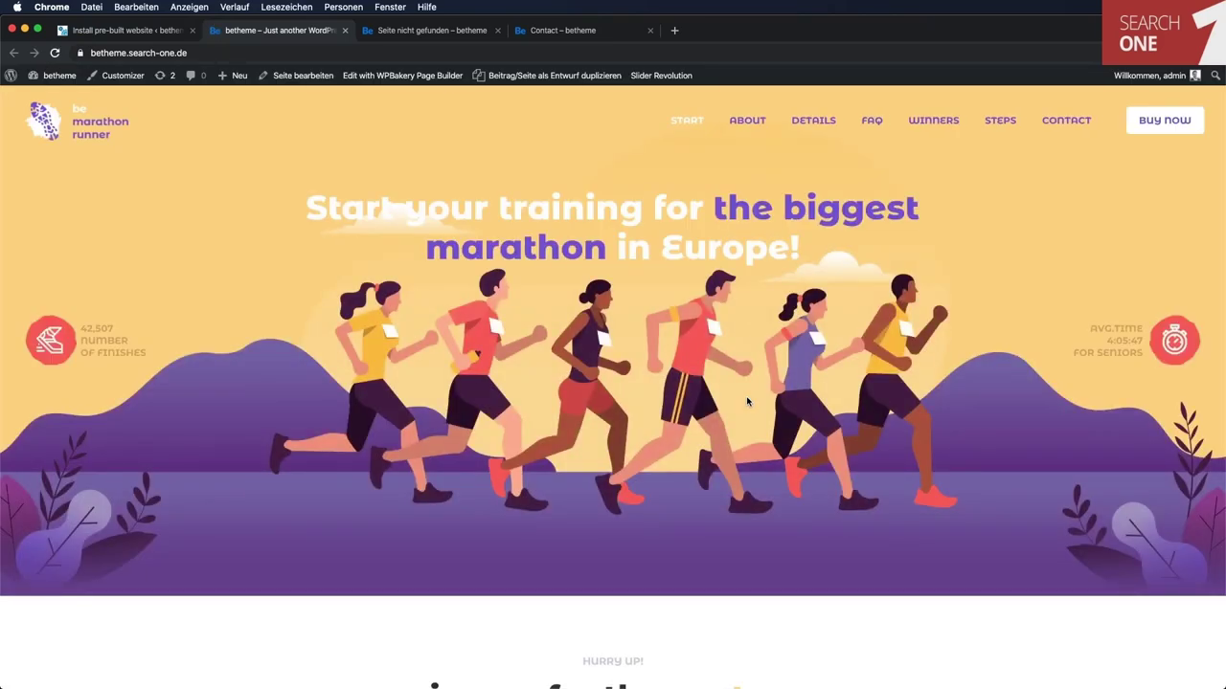
scroll(748, 401, down, 3)
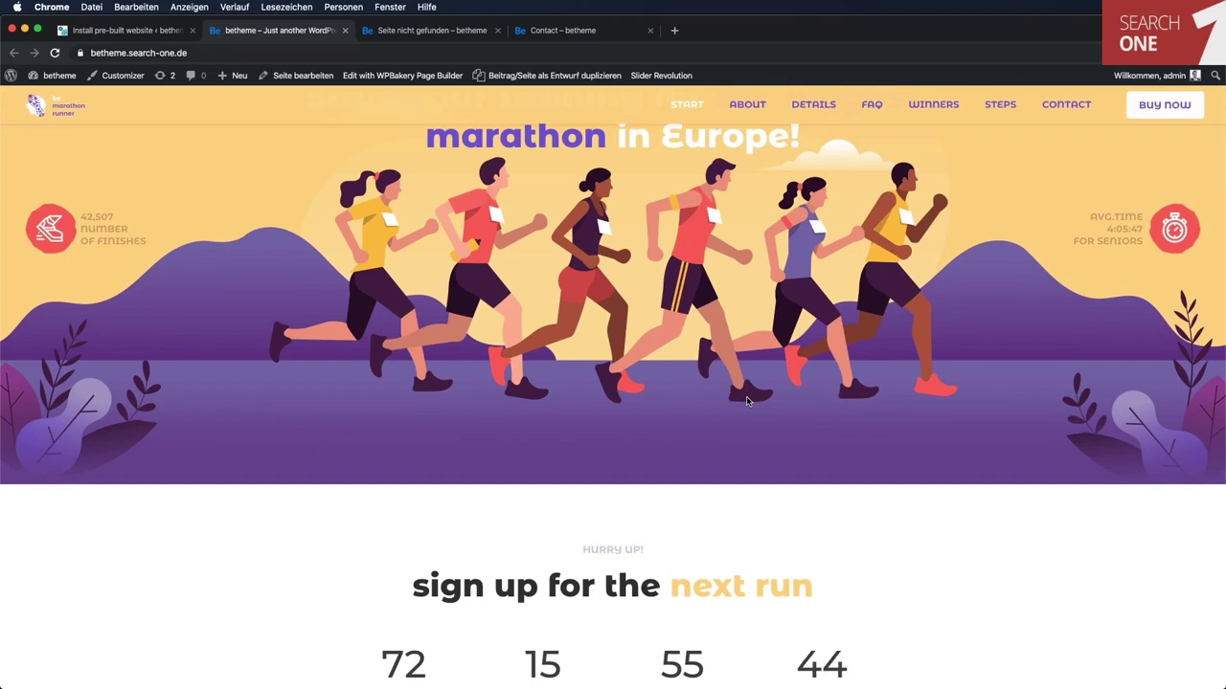
scroll(748, 401, down, 3)
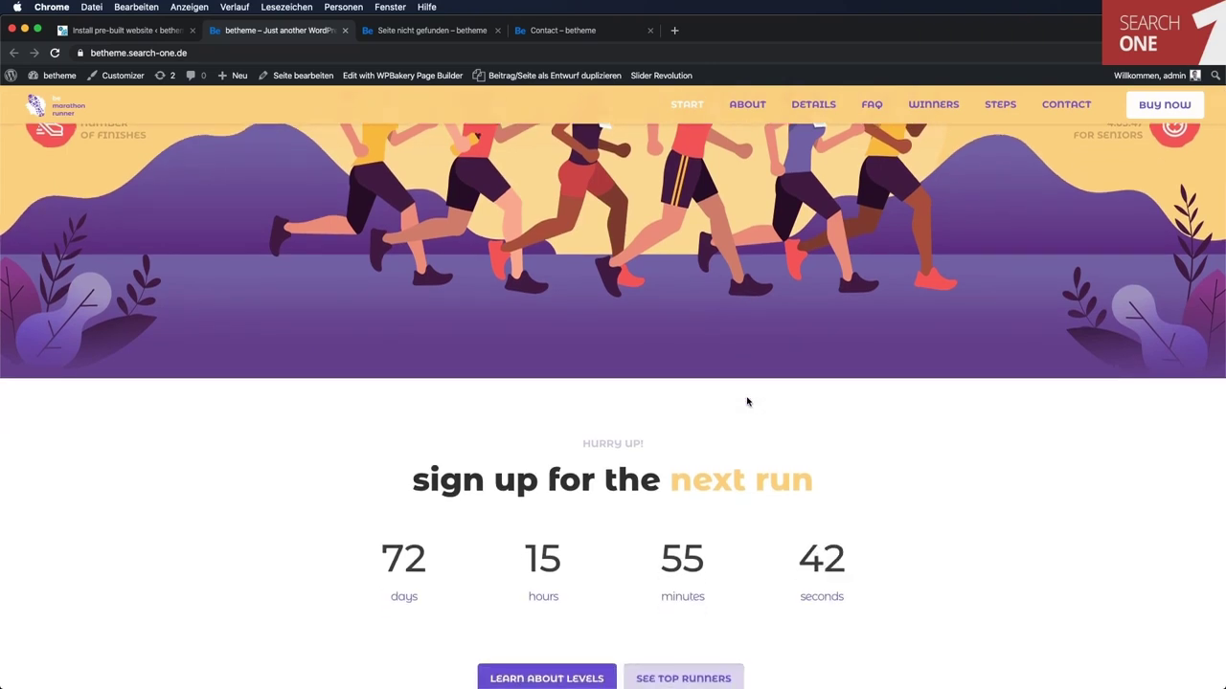
scroll(748, 401, down, 10)
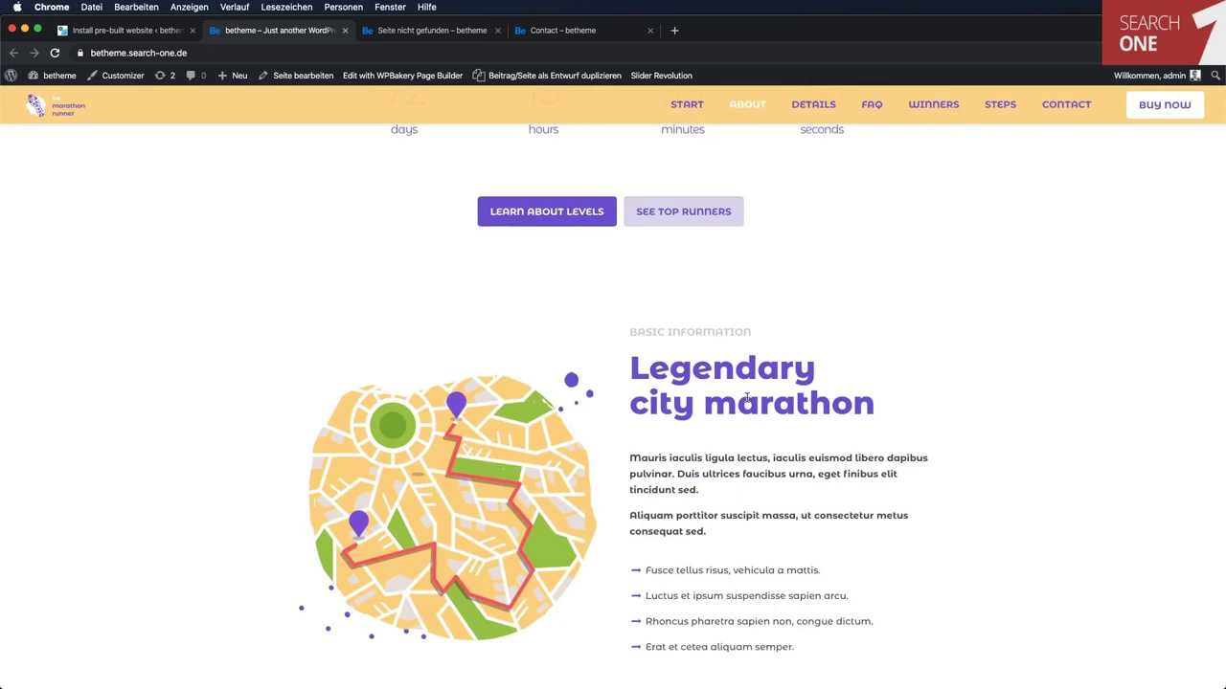
scroll(594, 307, down, 15)
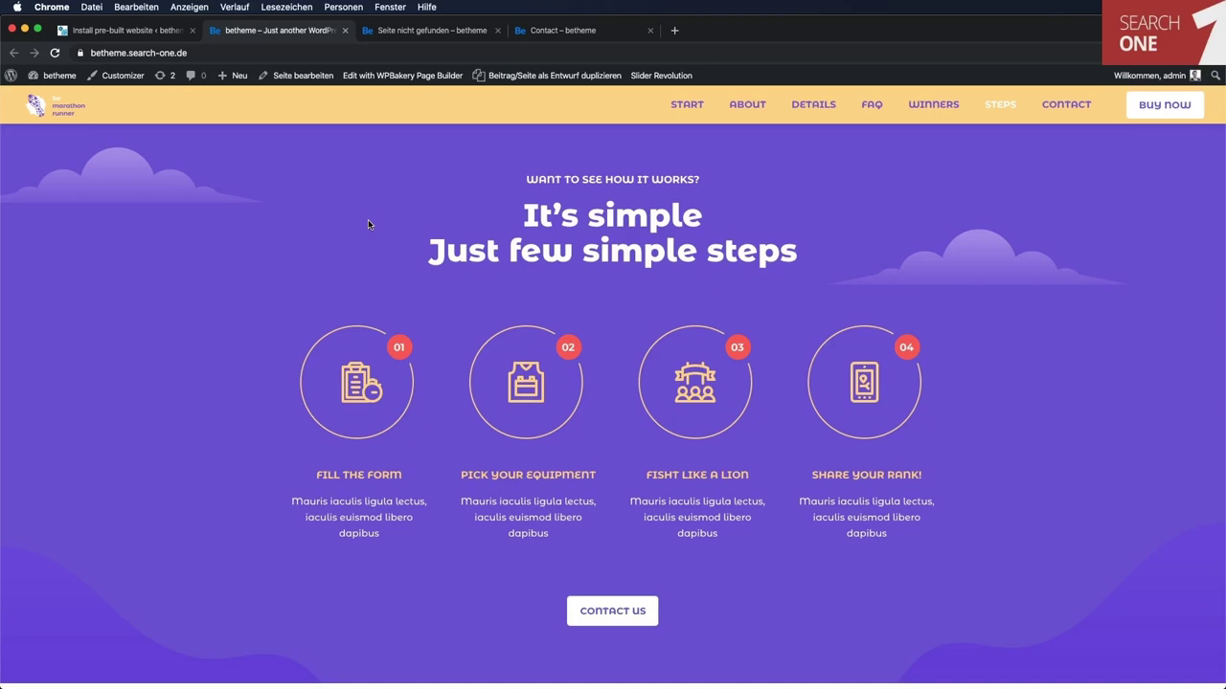
Open the Home page for editing, dismiss the block editor tip, and look through its Muffin Builder sections to the winners section.
click(308, 77)
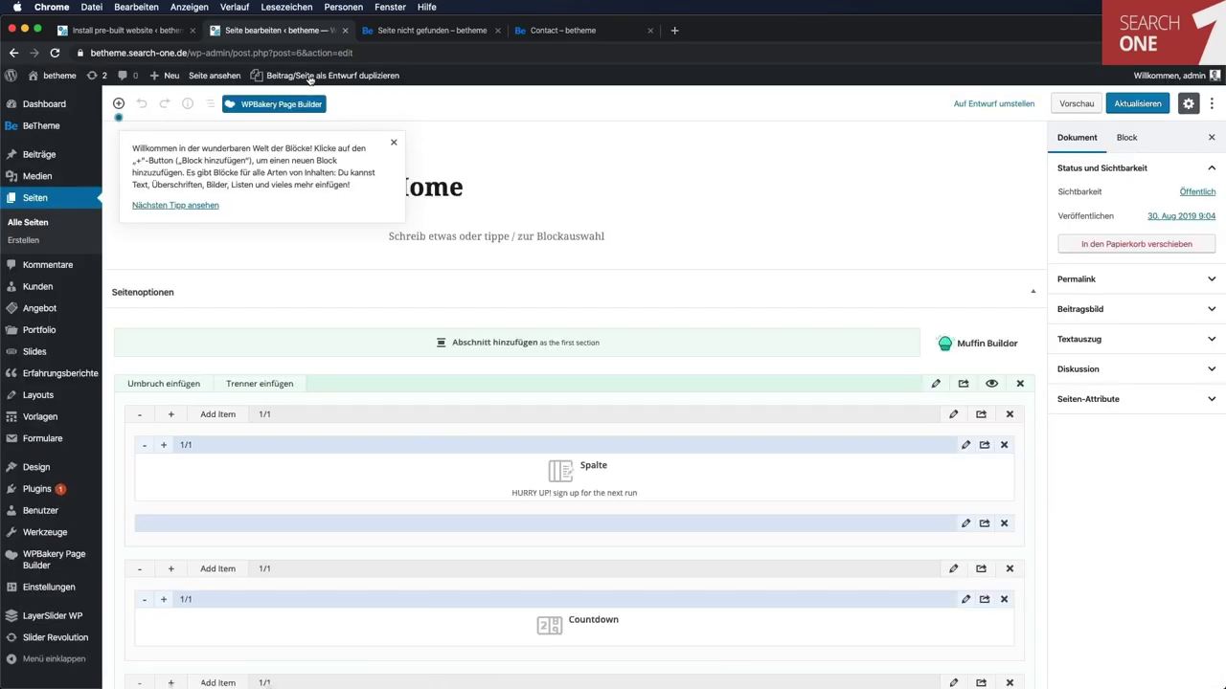
click(393, 143)
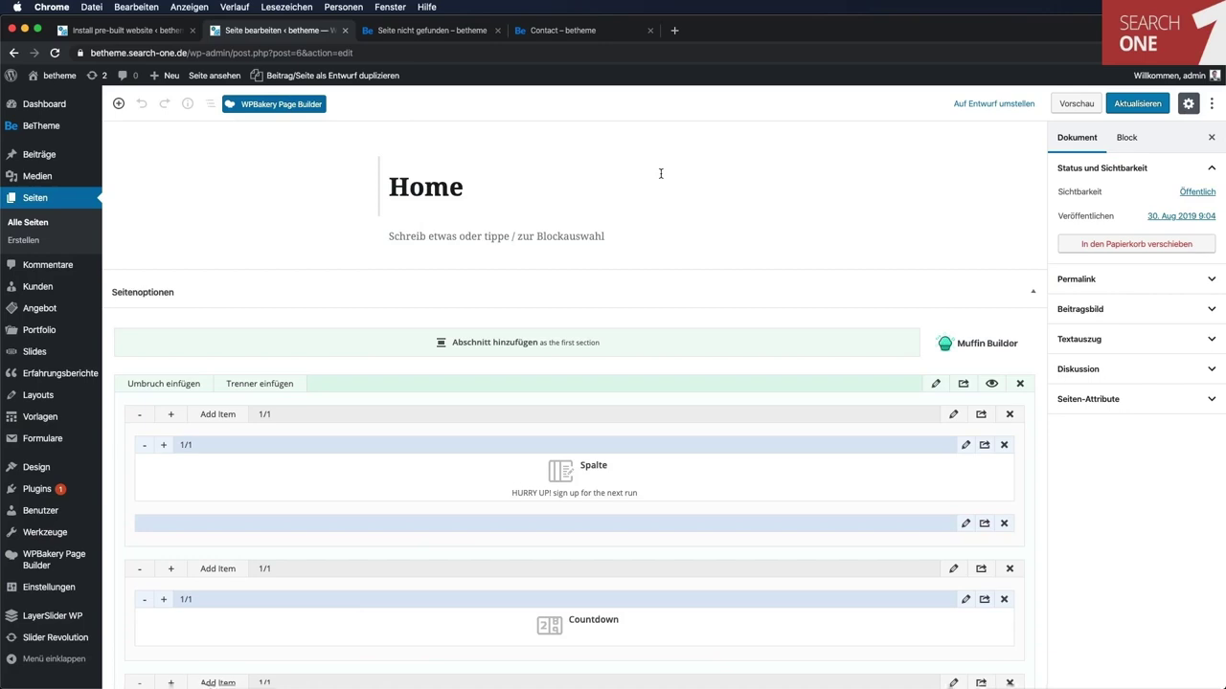
scroll(660, 173, down, 5)
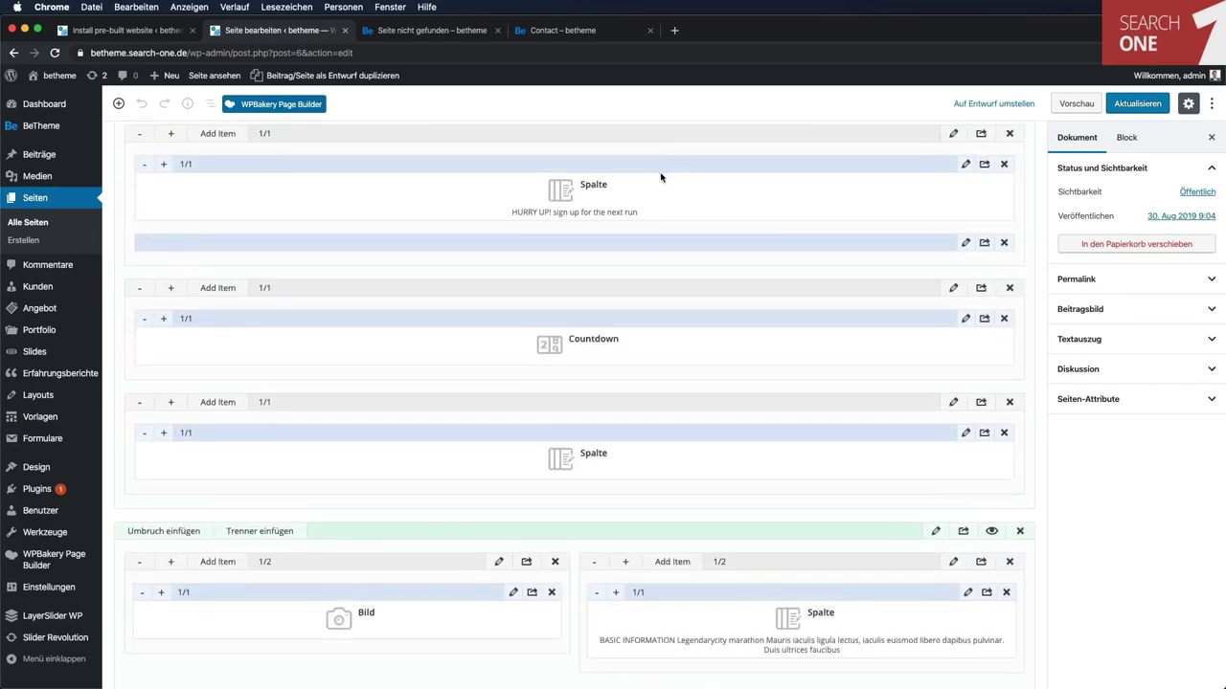
scroll(661, 177, down, 3)
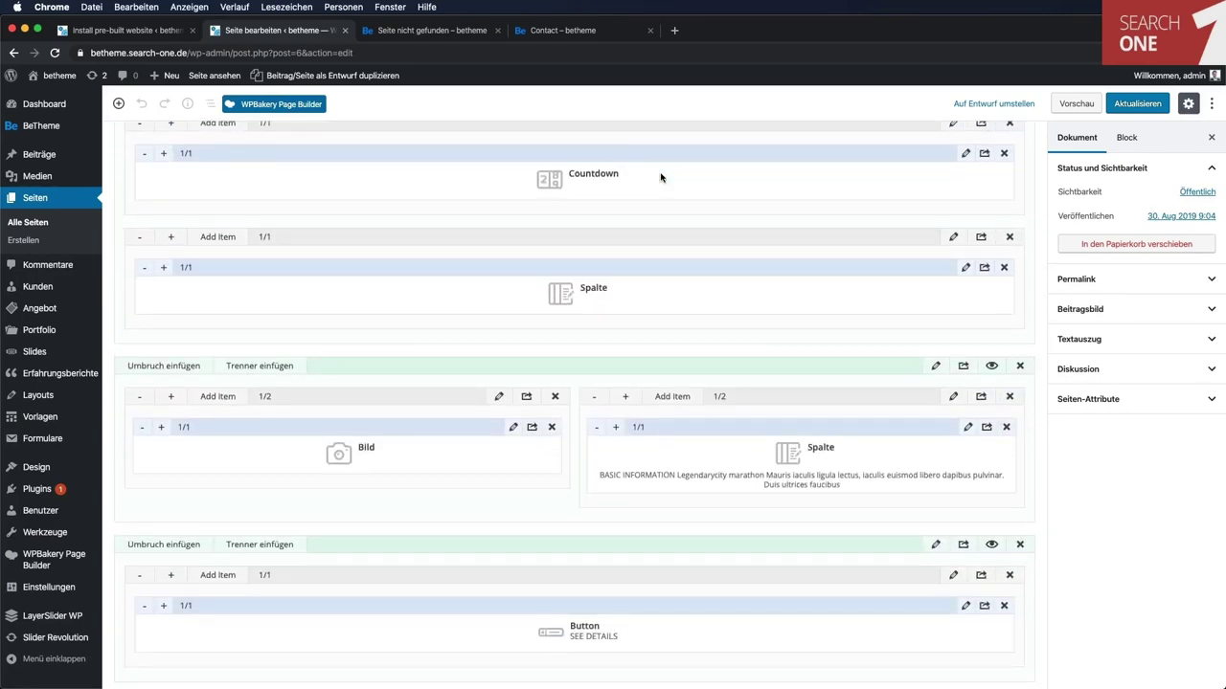
scroll(660, 177, down, 5)
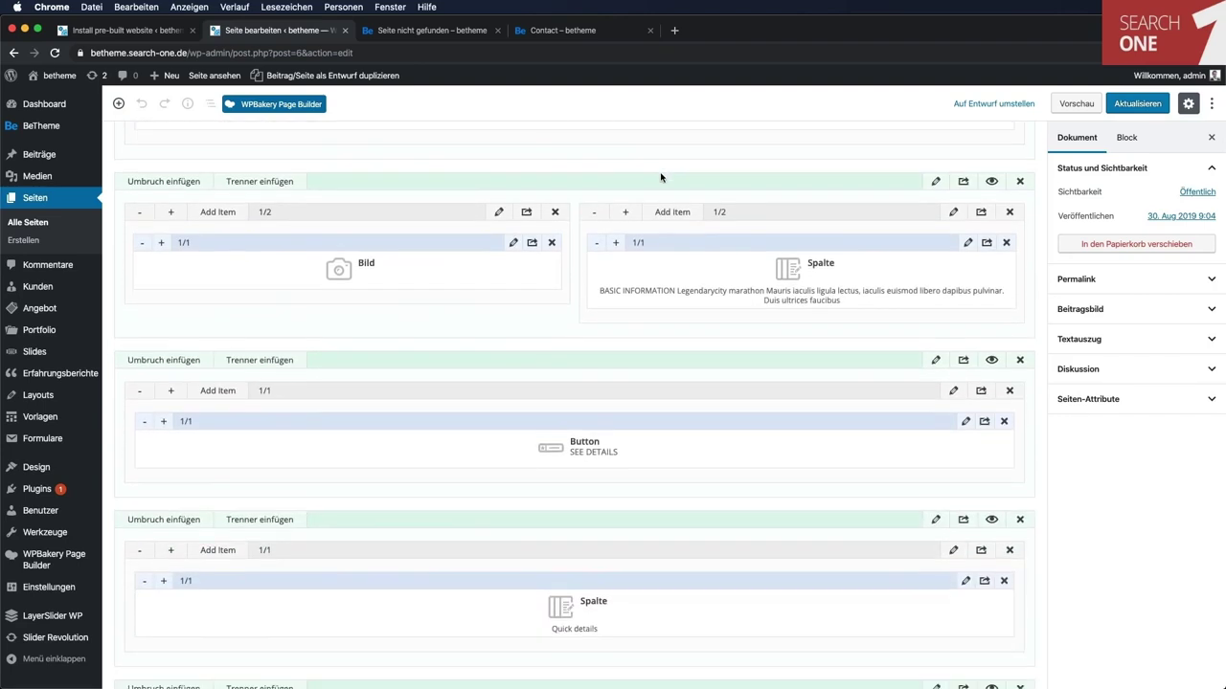
scroll(661, 177, down, 10)
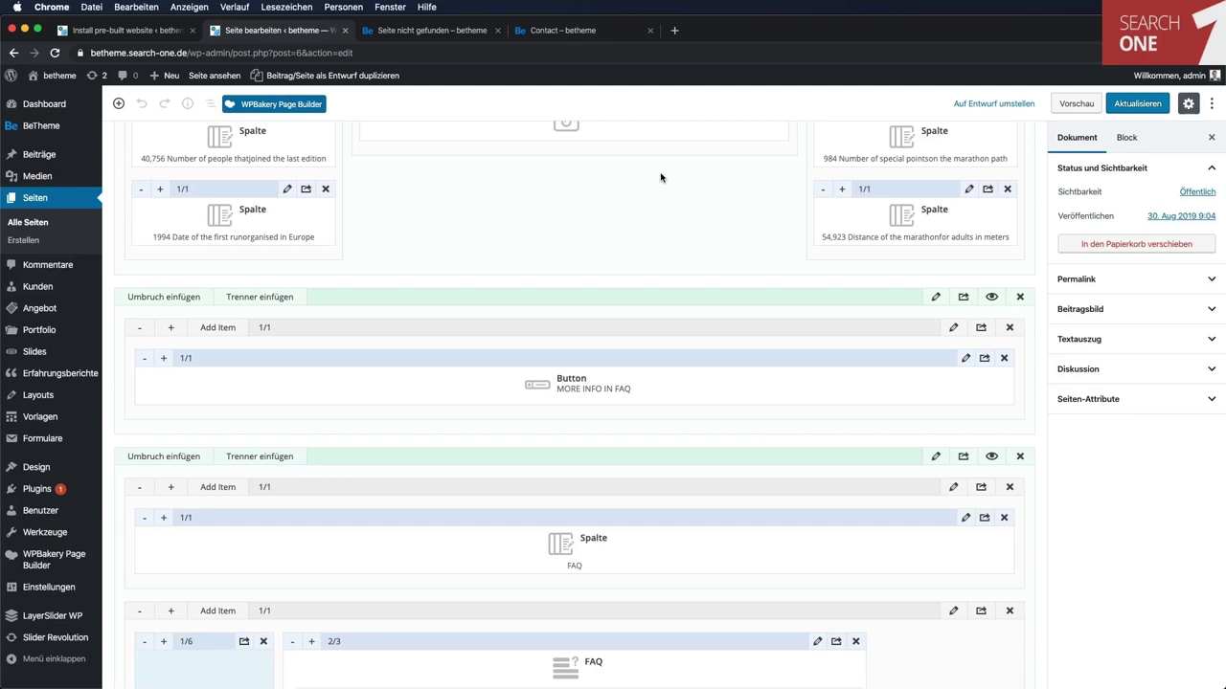
scroll(661, 177, down, 7)
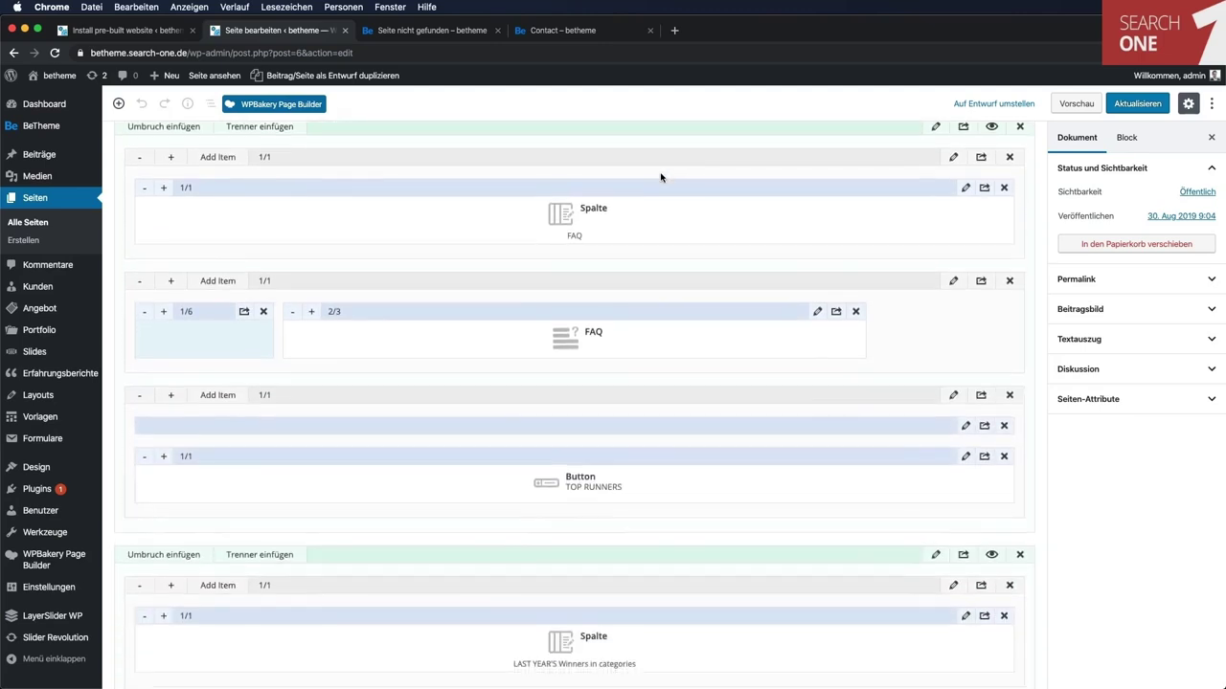
scroll(661, 178, down, 6)
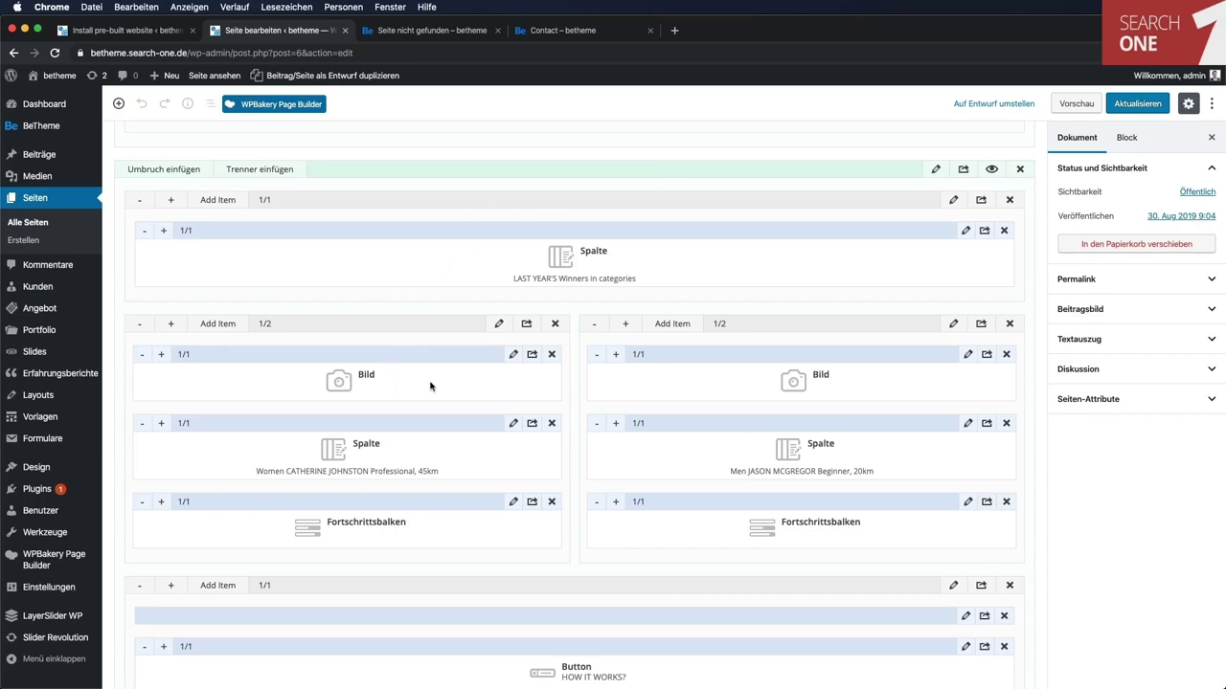
Inspect the image settings of the women's winner in the Muffin Builder, and look over the remaining sections.
click(514, 356)
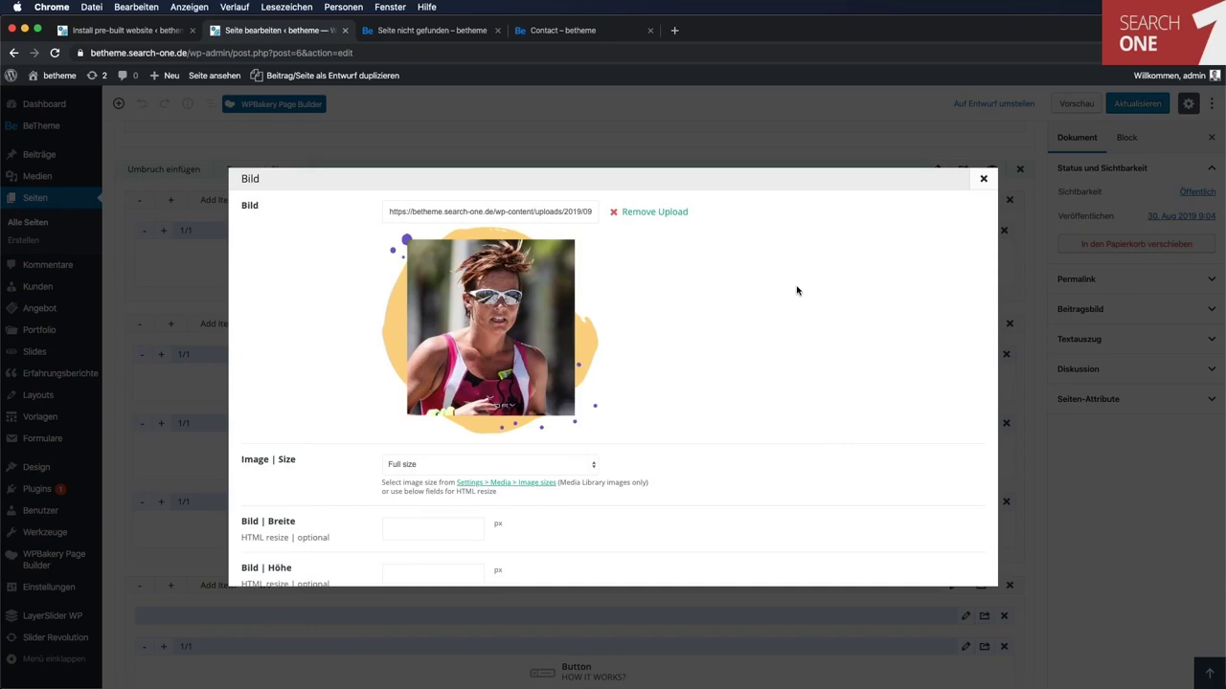
click(984, 181)
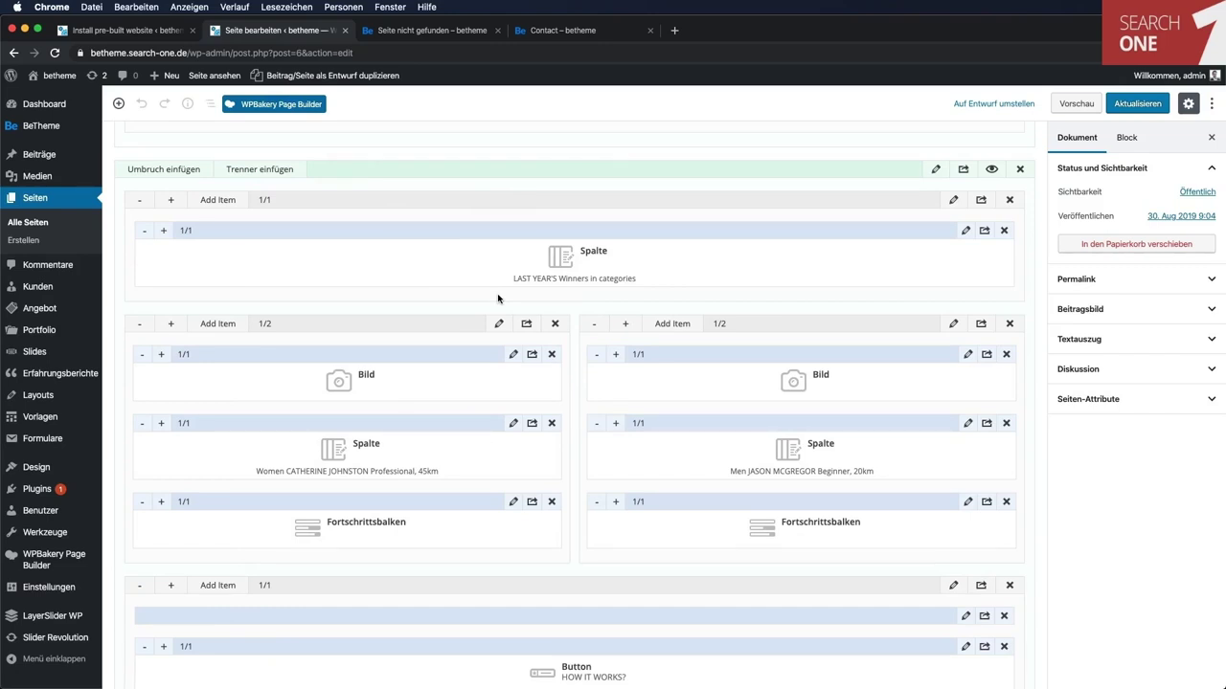
scroll(498, 299, down, 15)
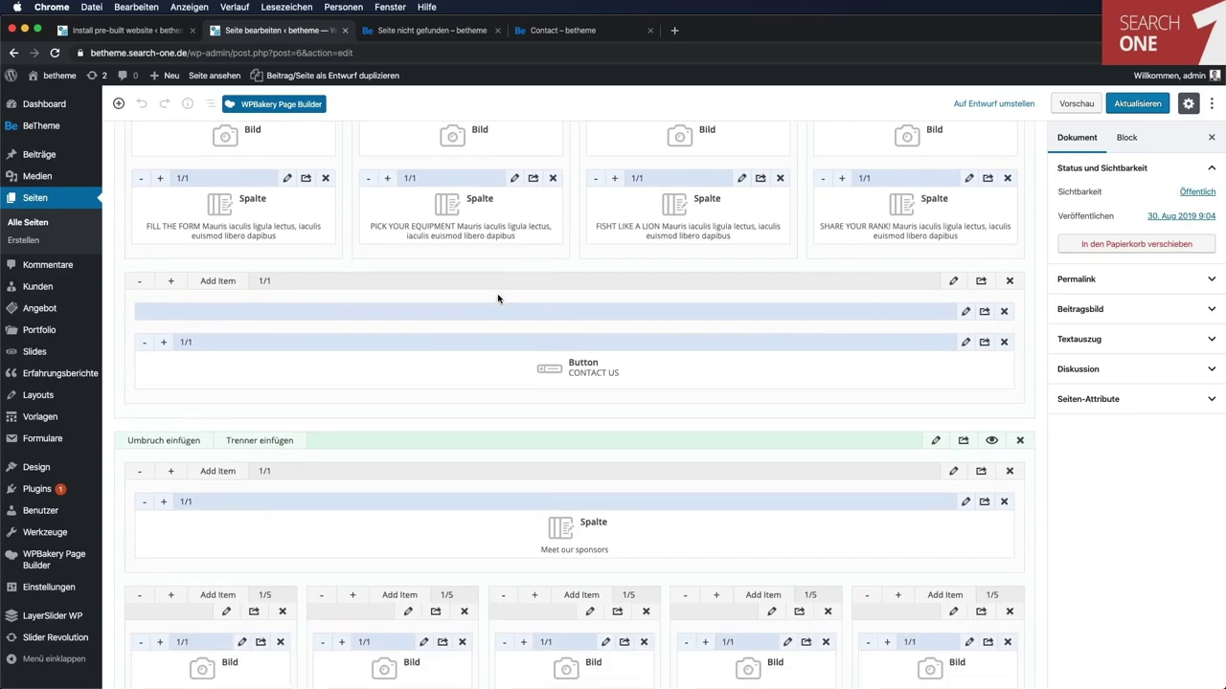
scroll(497, 297, down, 10)
scroll(498, 295, up, 15)
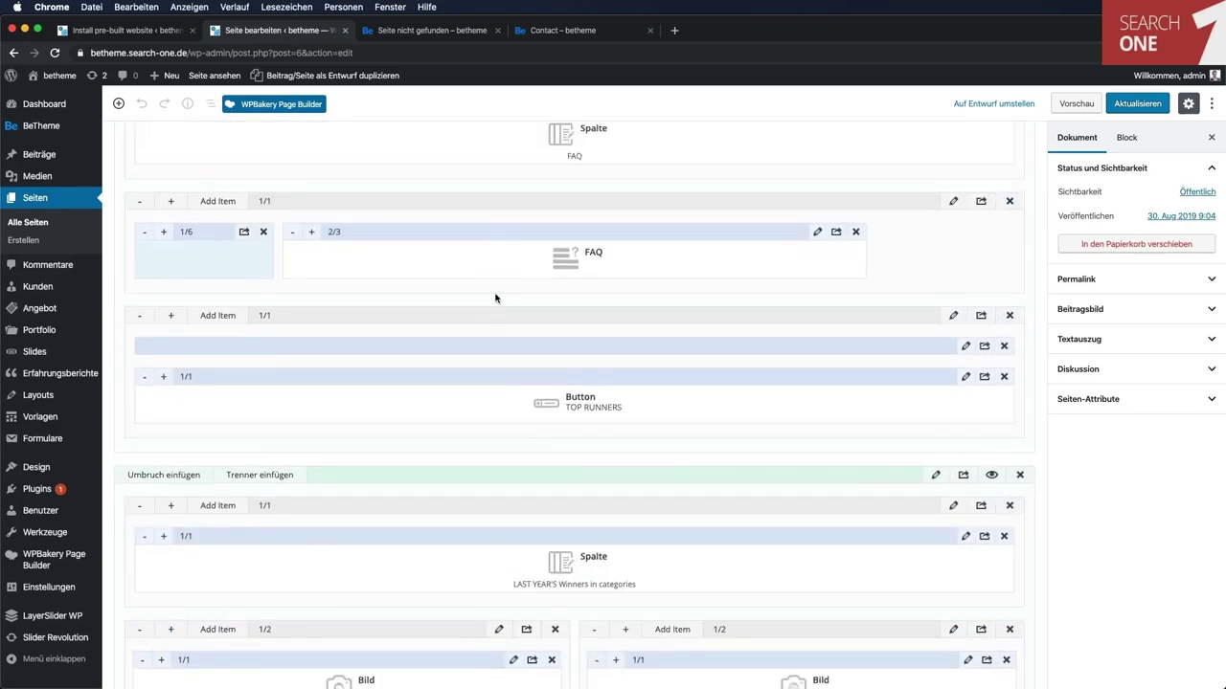
scroll(498, 295, up, 1)
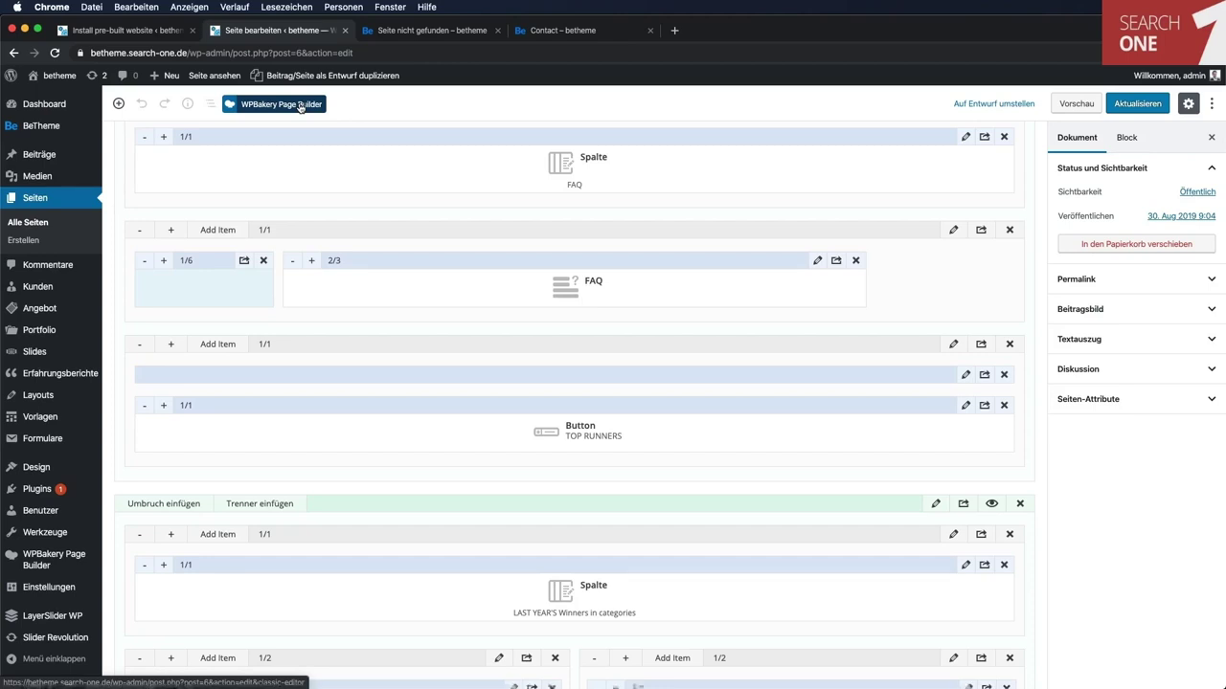
Switch the Home page to the WPBakery Frontend Editor and dismiss the welcome hints.
click(300, 104)
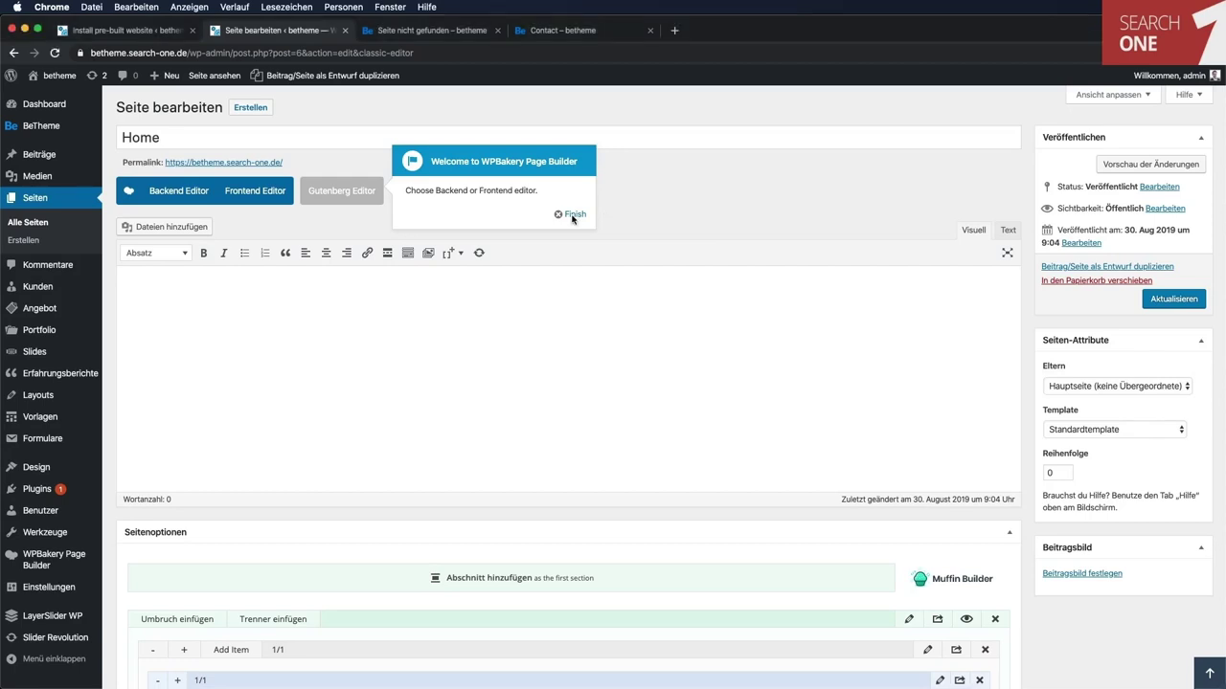
click(573, 214)
click(257, 191)
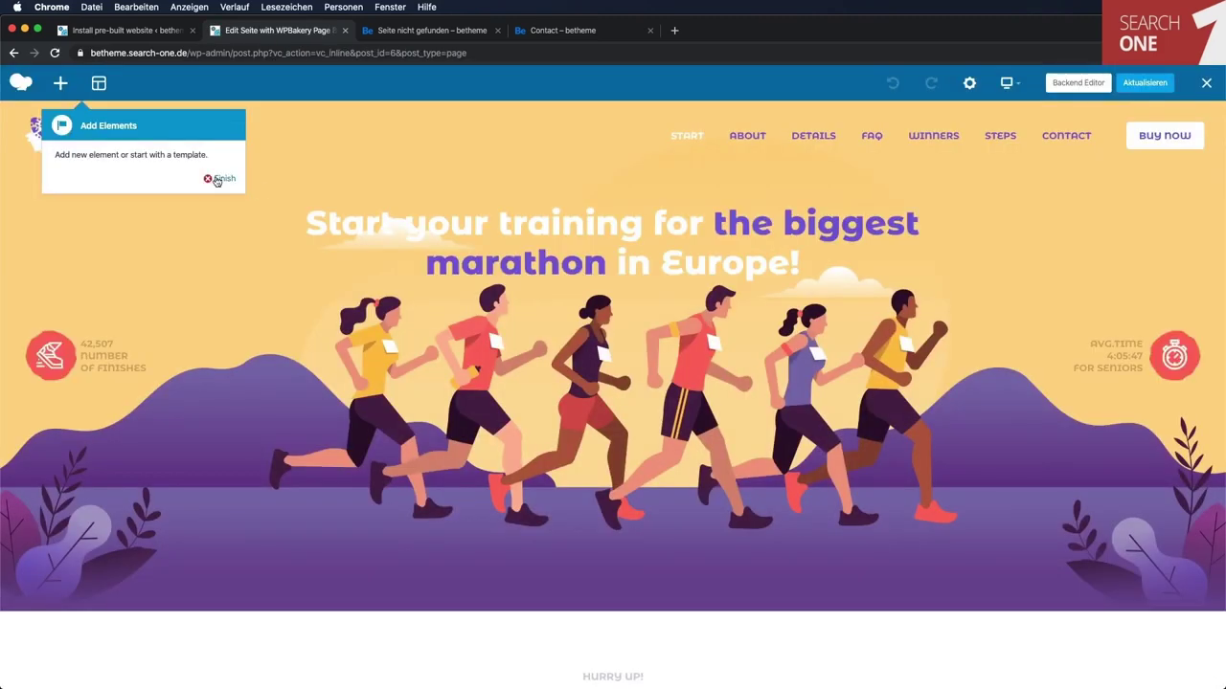
click(216, 180)
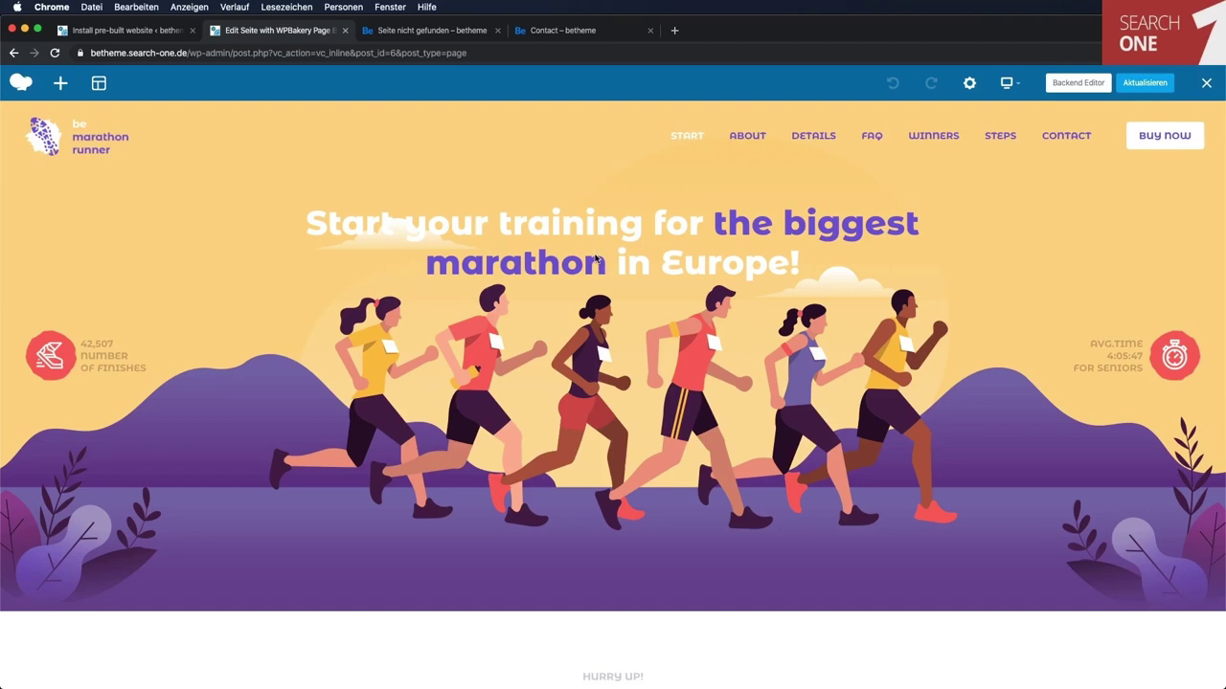
Add an Einzelbild element to the blank WPBakery content area below the contact section.
scroll(326, 326, down, 20)
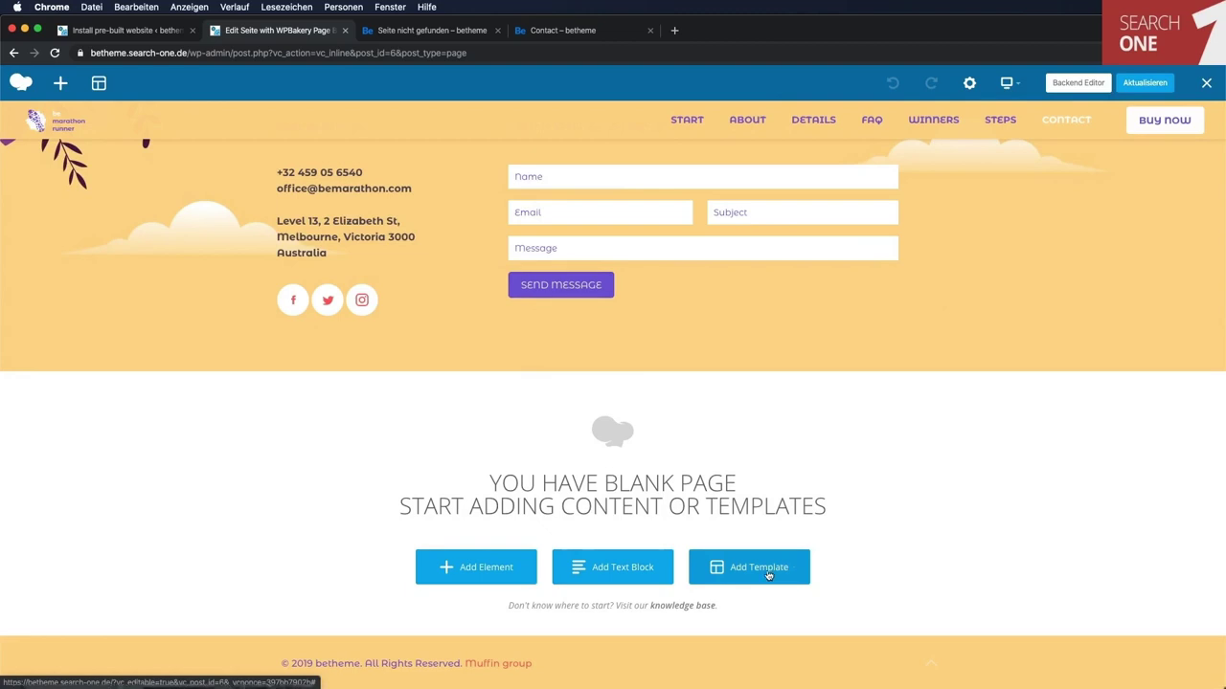
click(497, 567)
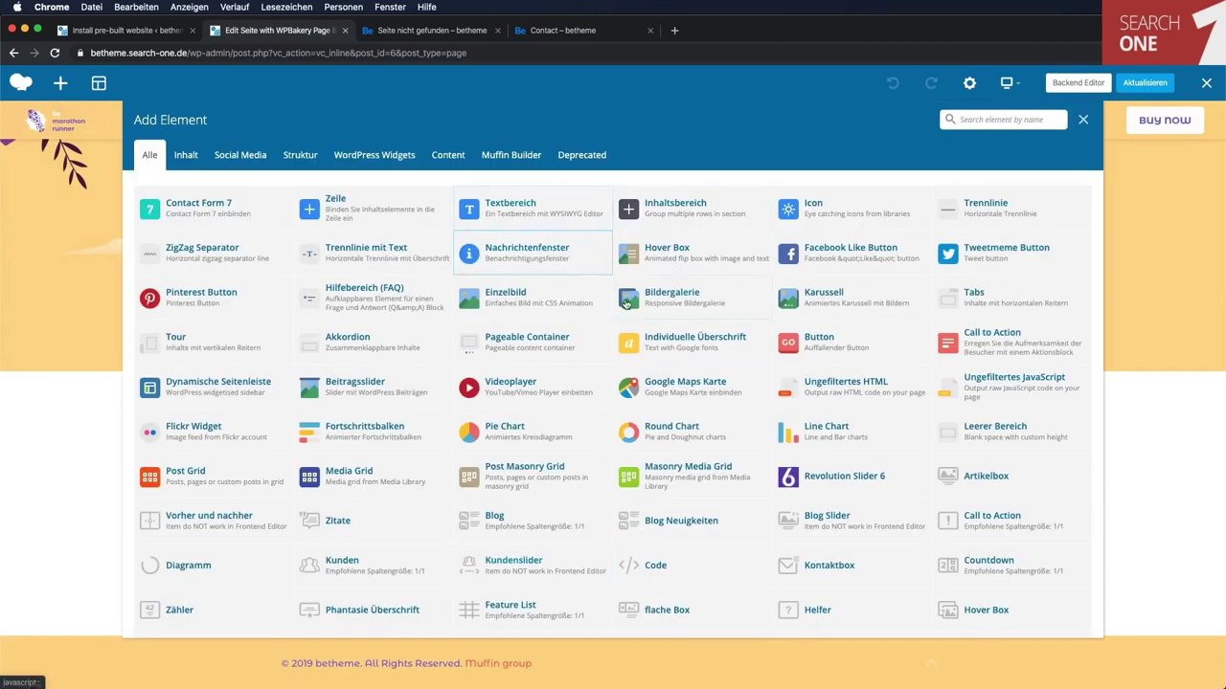
click(542, 303)
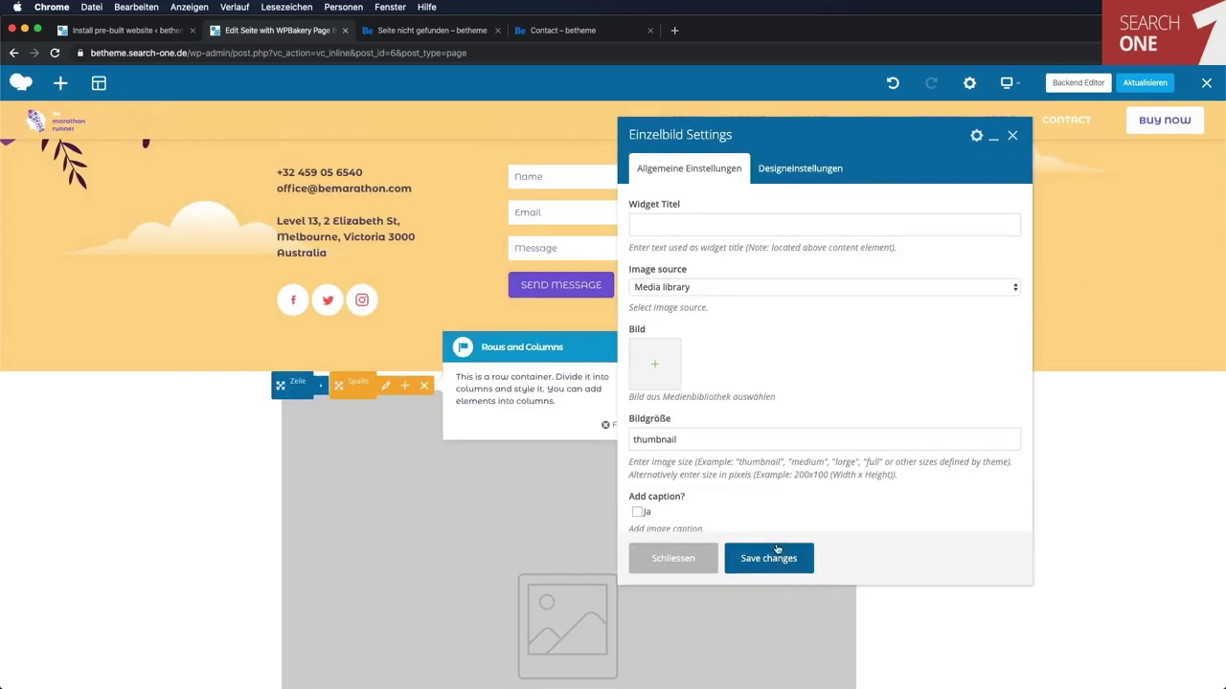
Set marathon-slider-bg-copy.png from the media library as the Einzelbild element's image.
click(655, 362)
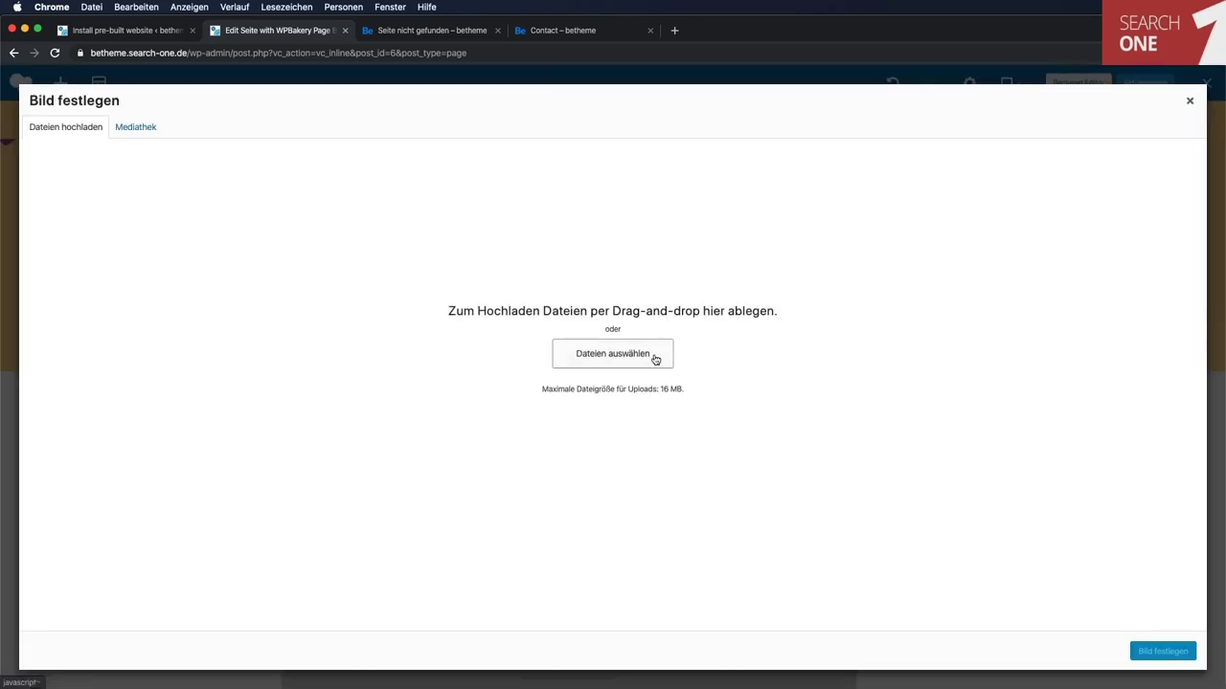
click(148, 126)
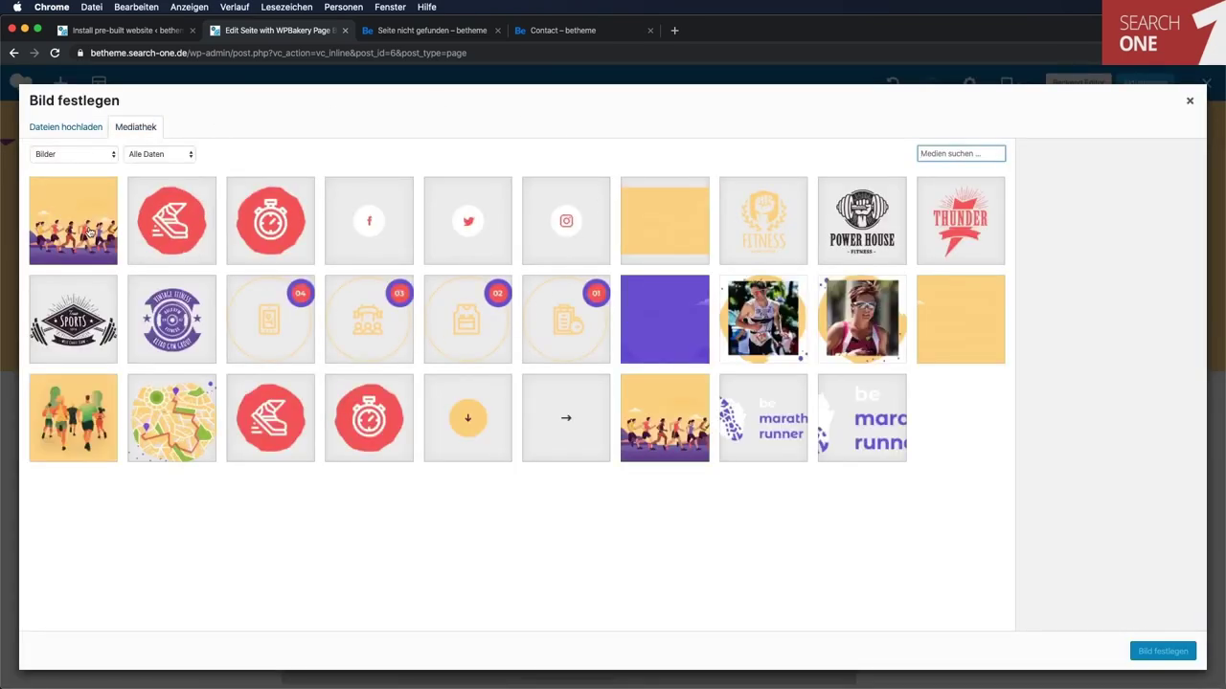
click(89, 231)
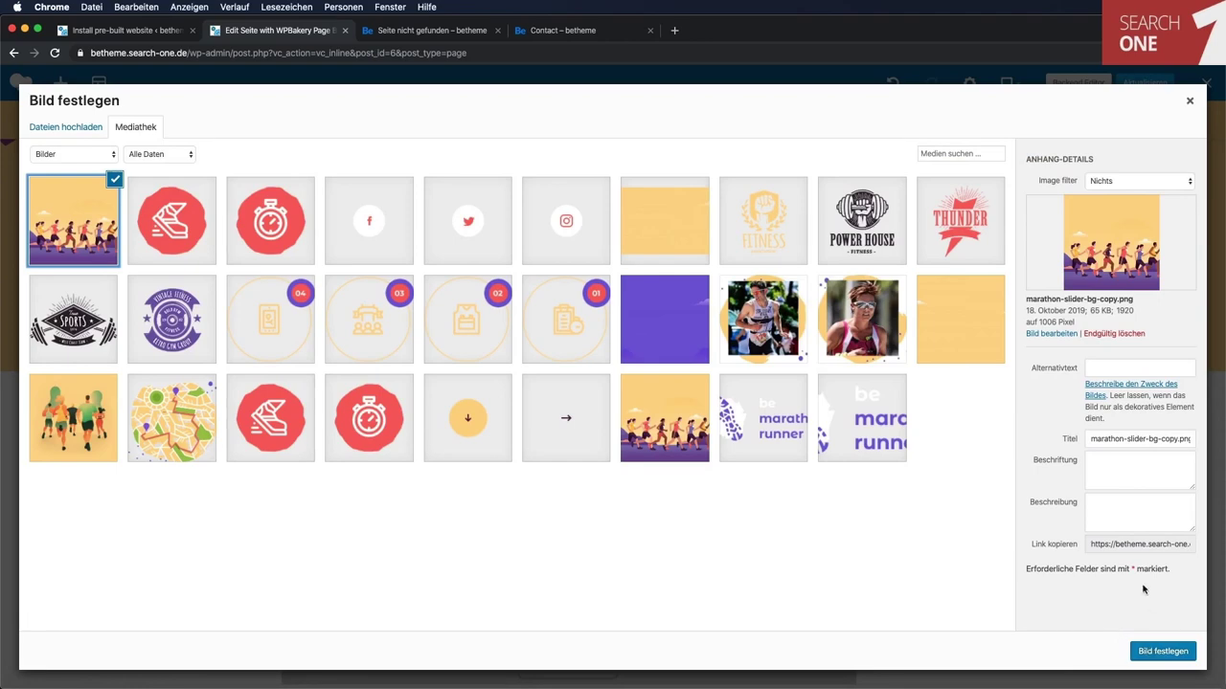
click(1160, 655)
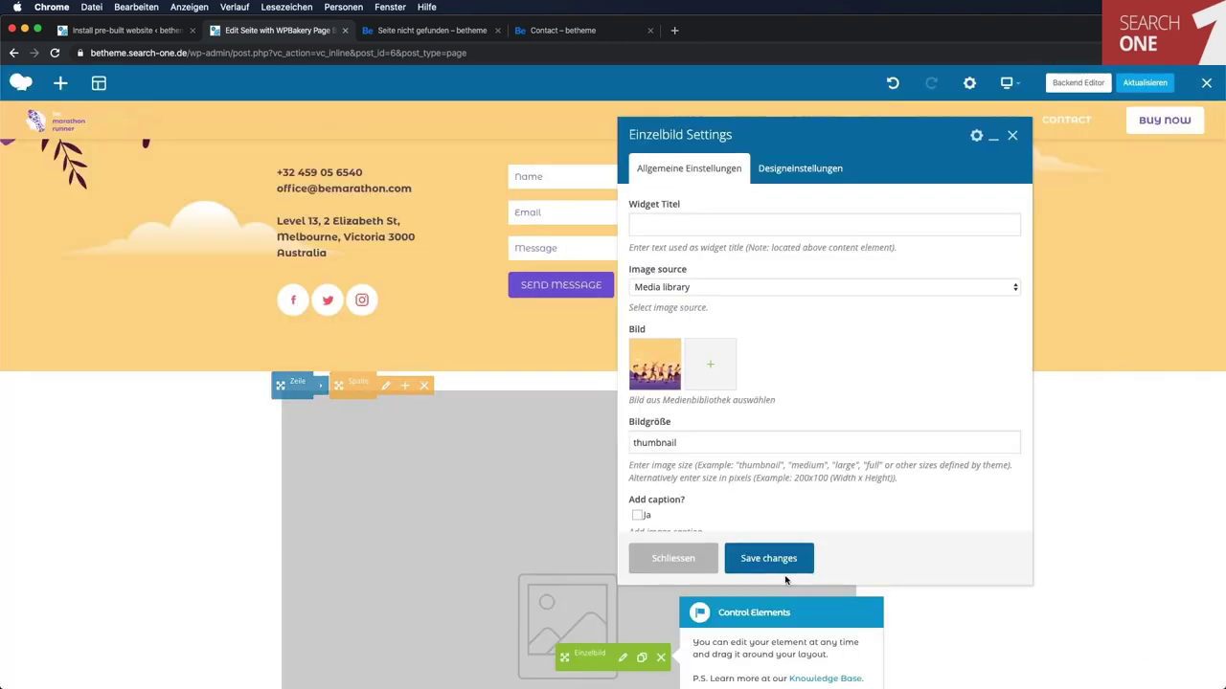
Save the Einzelbild settings, and delete the image element and its column from the area below the contact section.
click(781, 562)
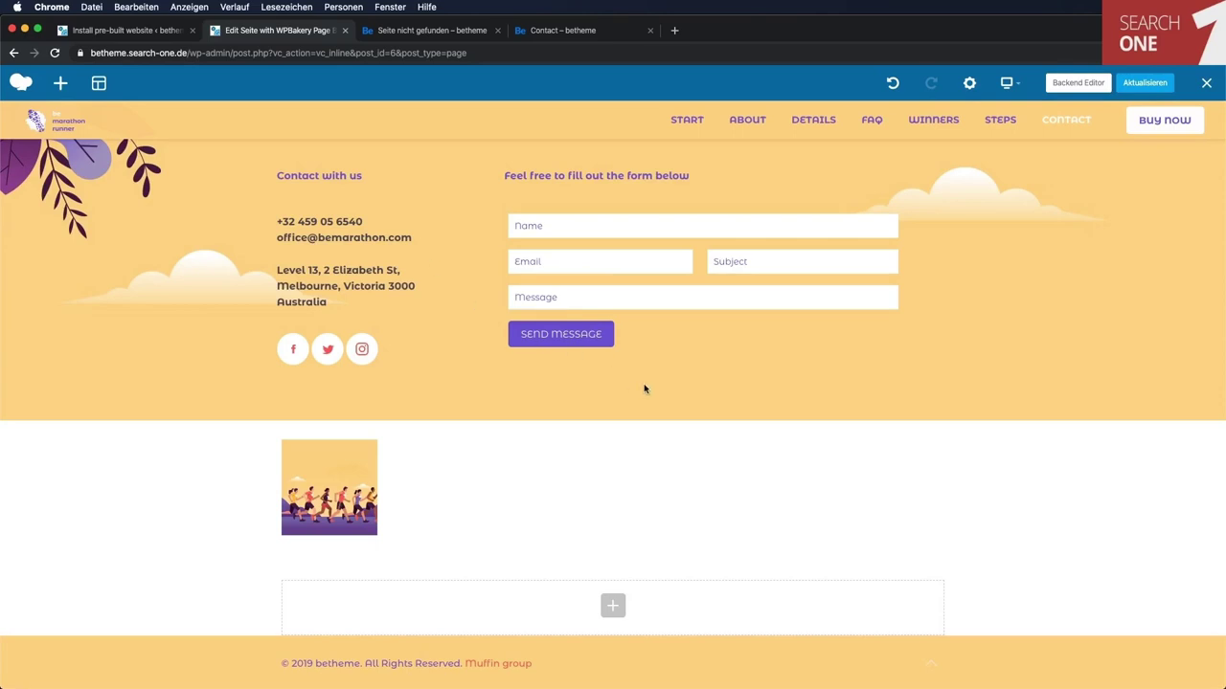
mouse_move(473, 479)
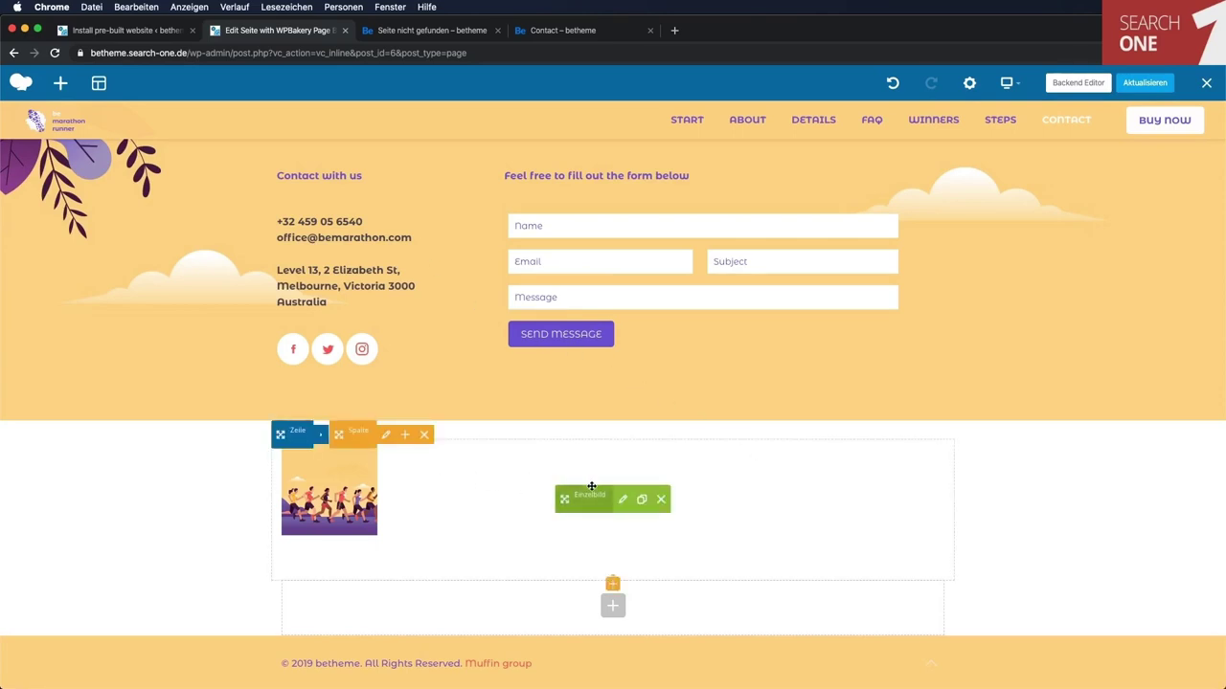
click(662, 499)
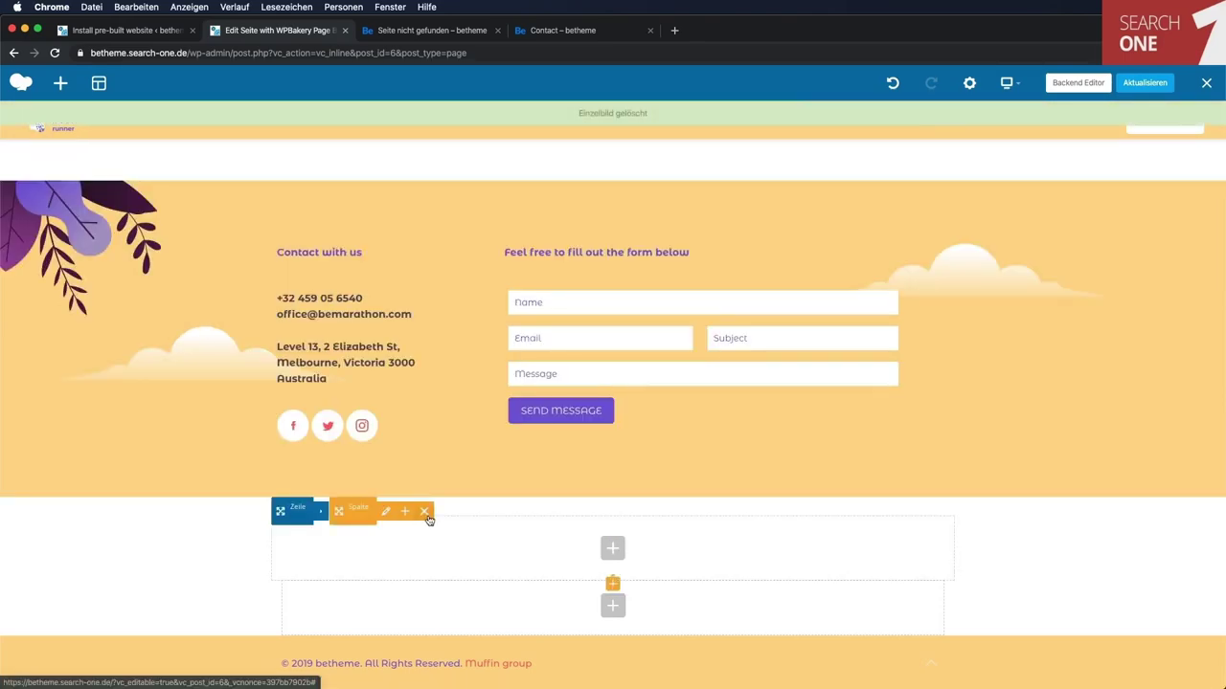
click(425, 513)
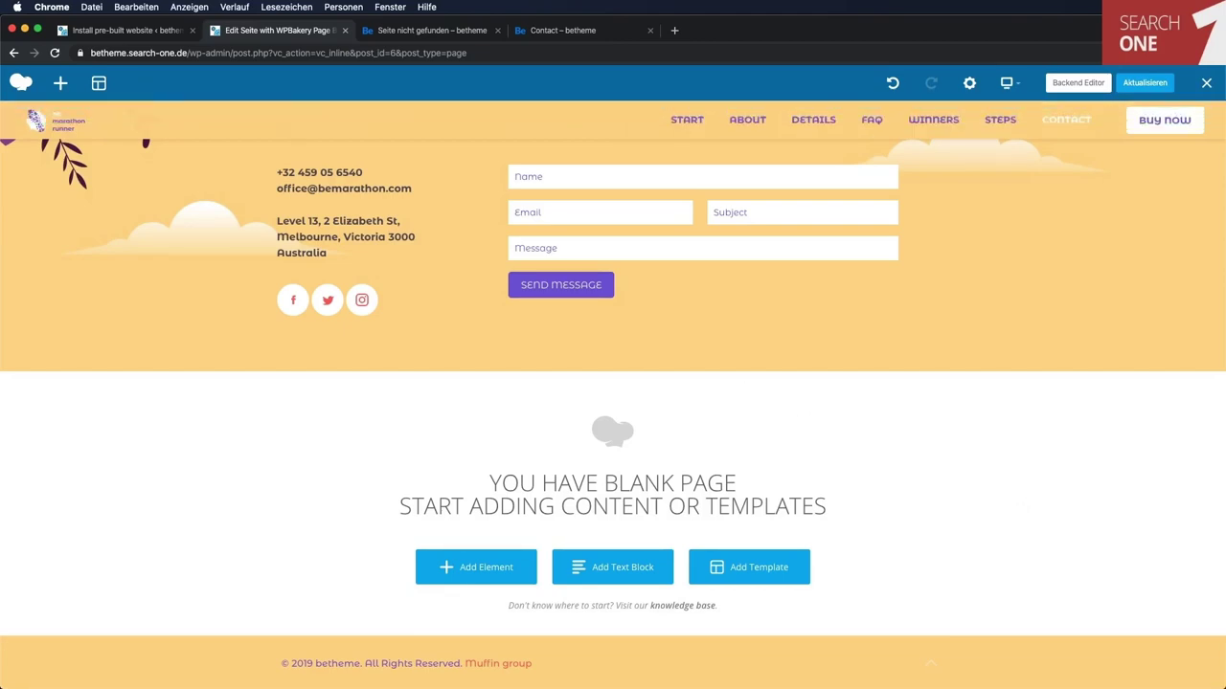
Leave the Frontend Editor without saving and look over the Fußzeile colour settings in BeTheme's Theme Optionen.
click(1208, 85)
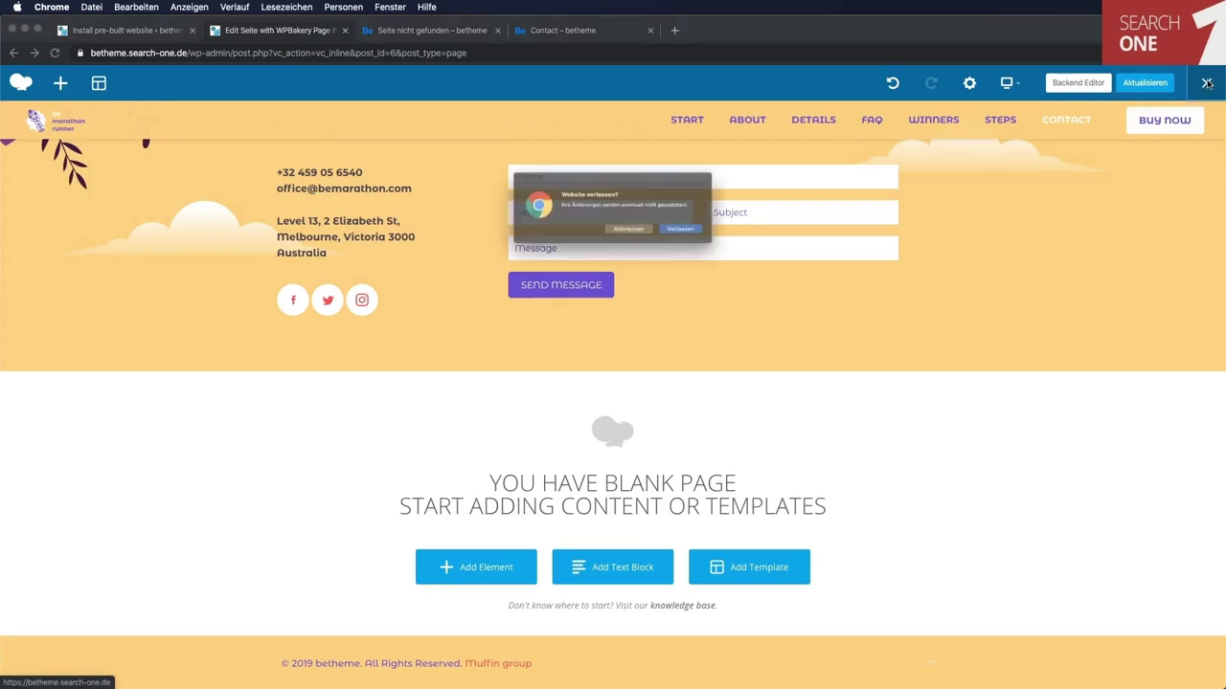
click(722, 239)
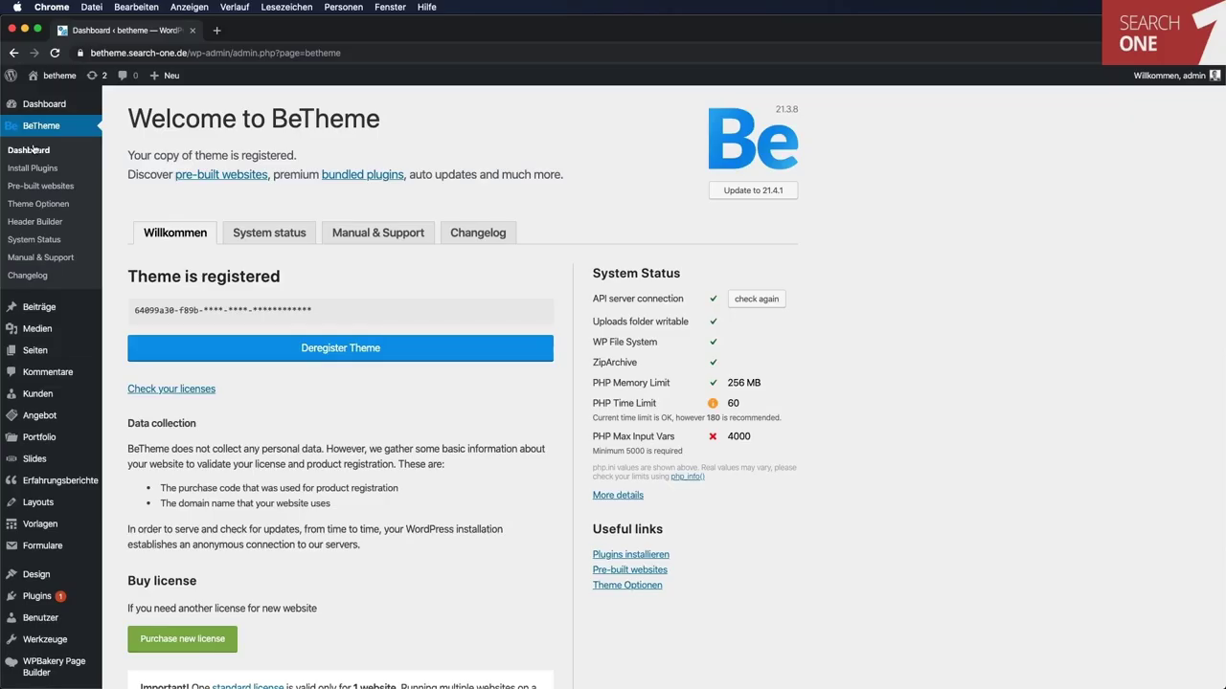
click(63, 207)
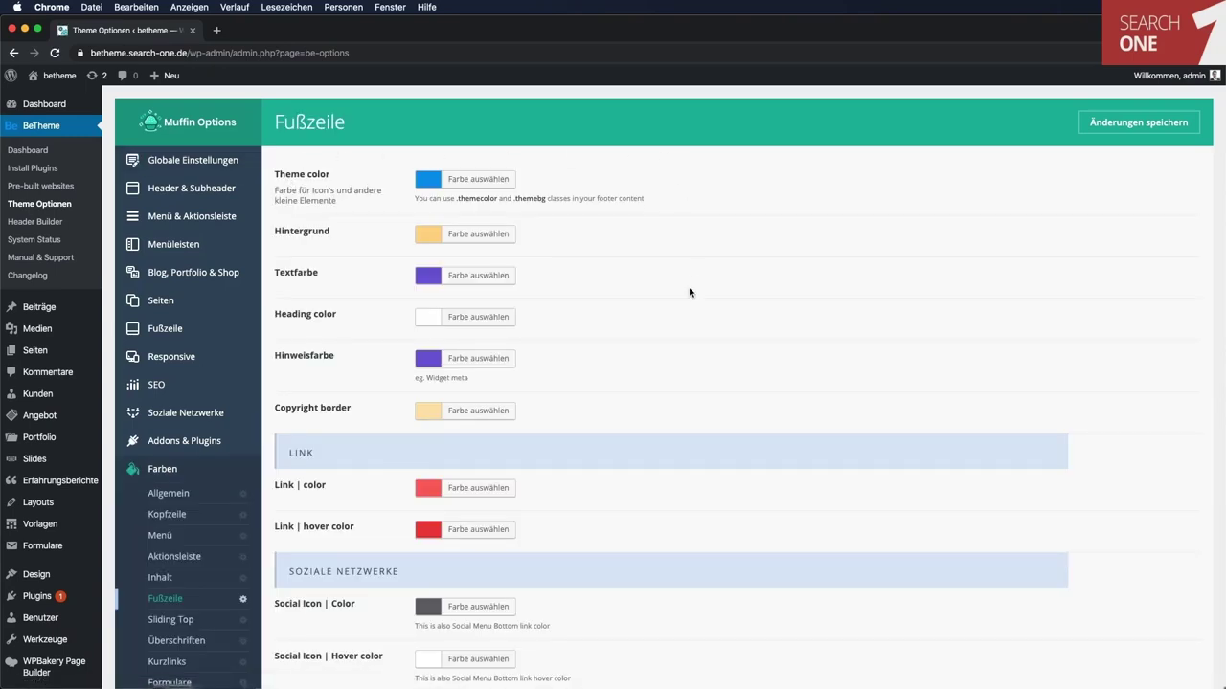
scroll(689, 292, down, 5)
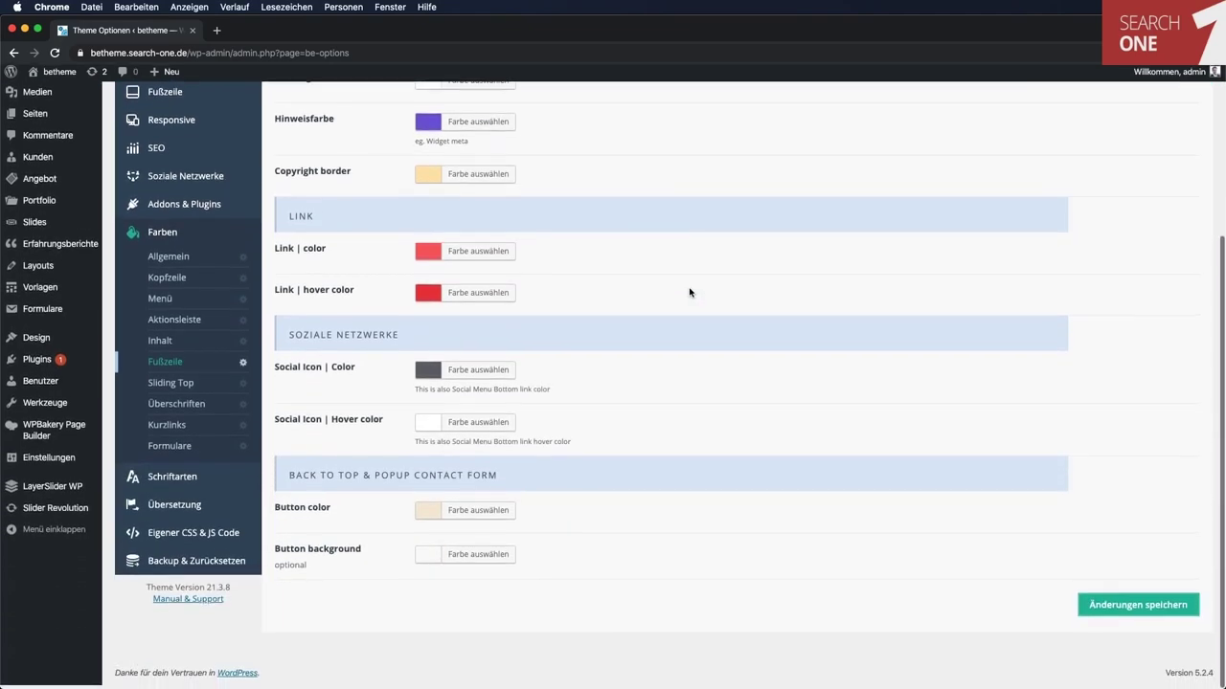
scroll(690, 292, up, 5)
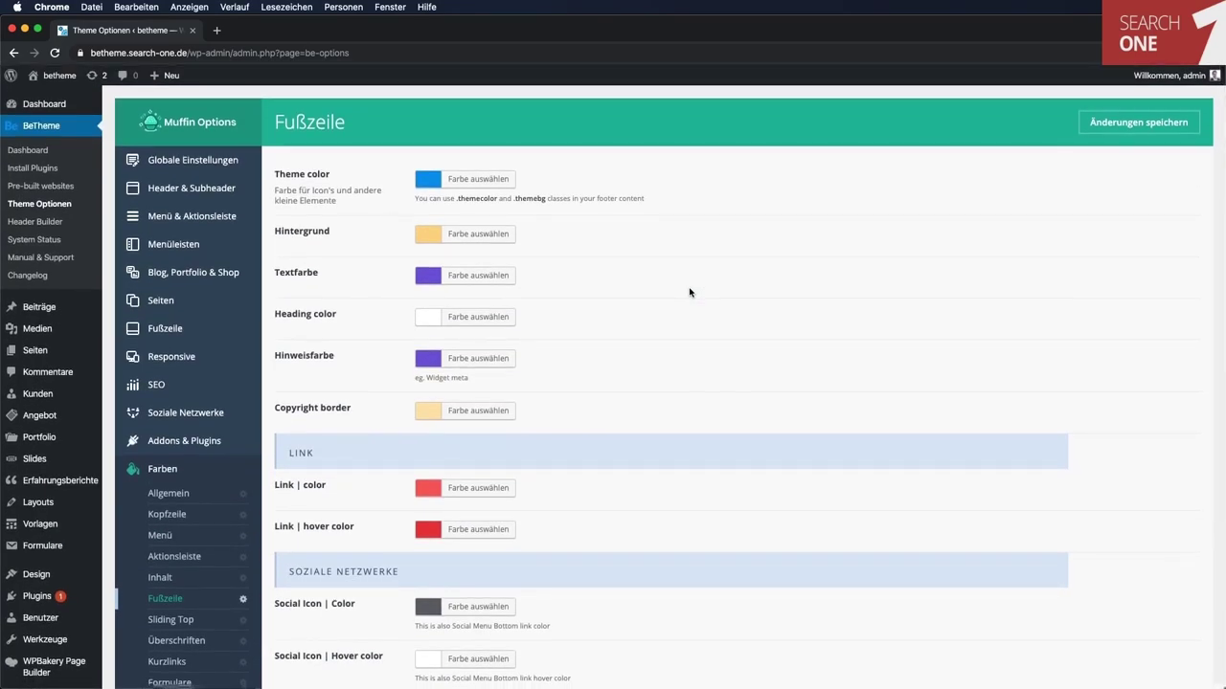
Look through the Kopfzeile header styles and the Menü and Aktionsleiste settings in the theme options.
click(232, 197)
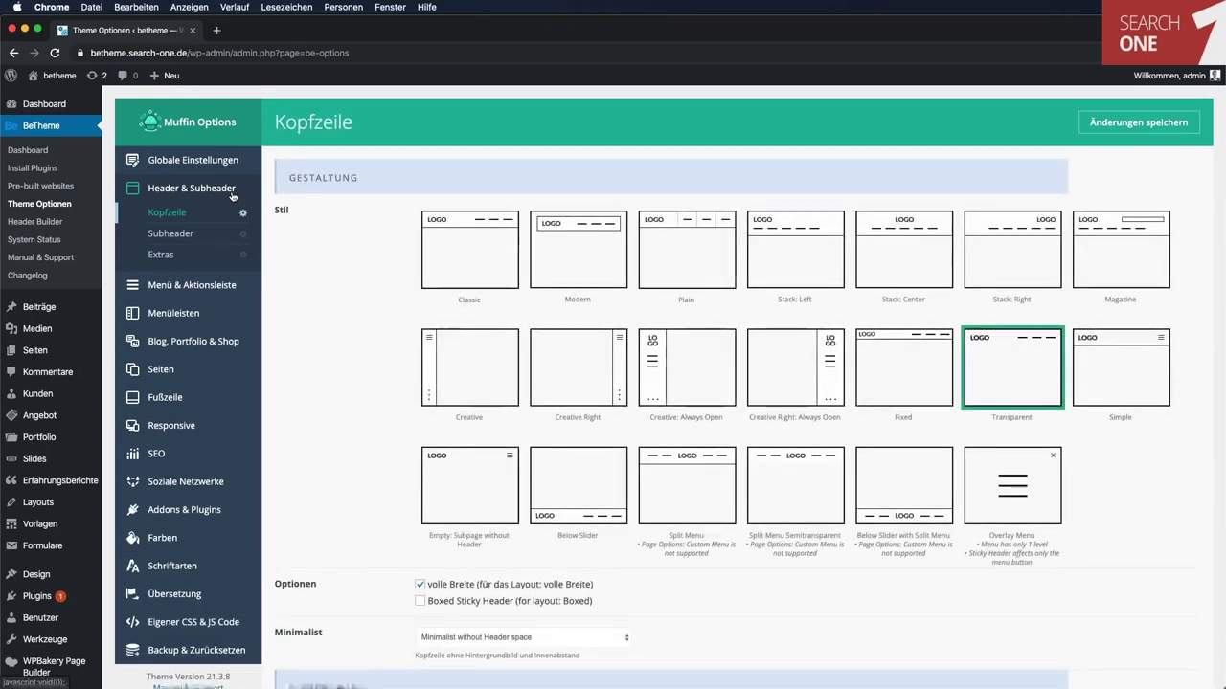
click(187, 235)
click(166, 212)
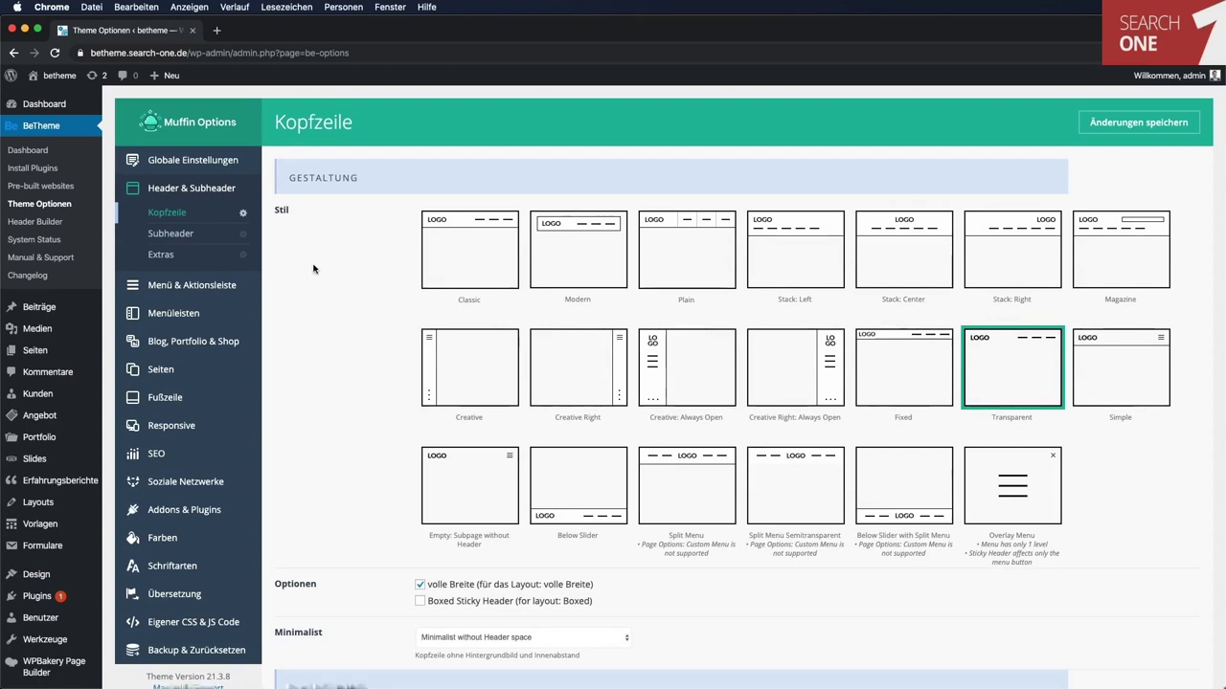
click(206, 287)
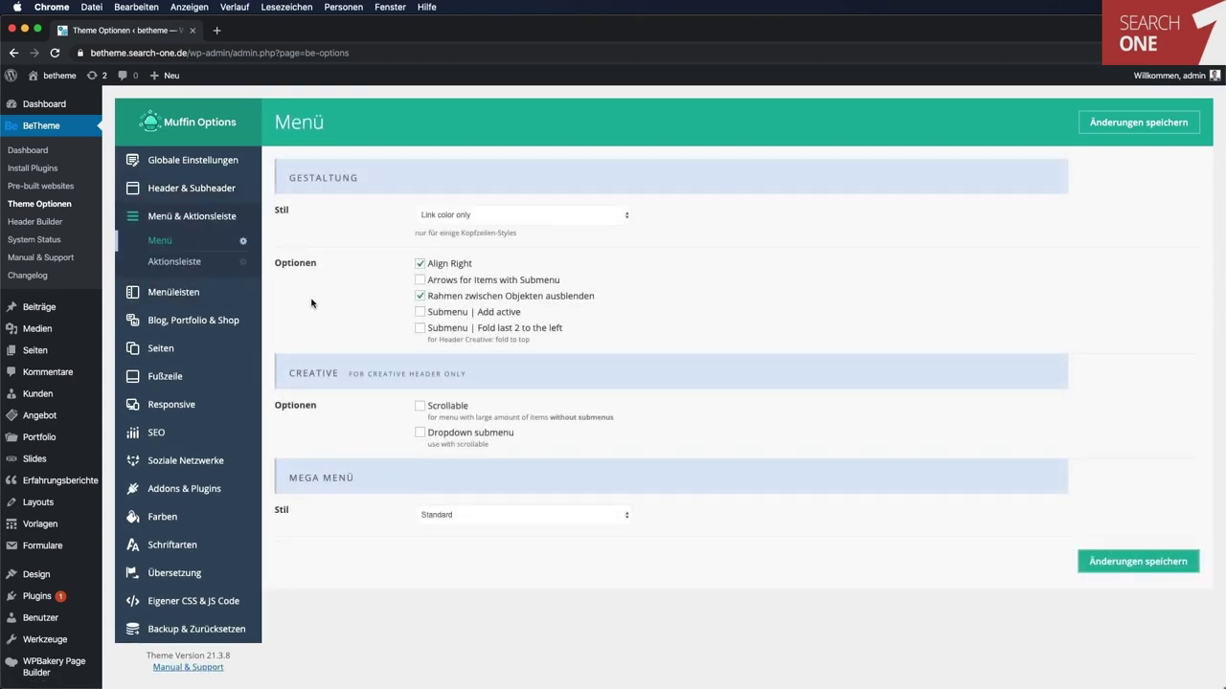
click(185, 262)
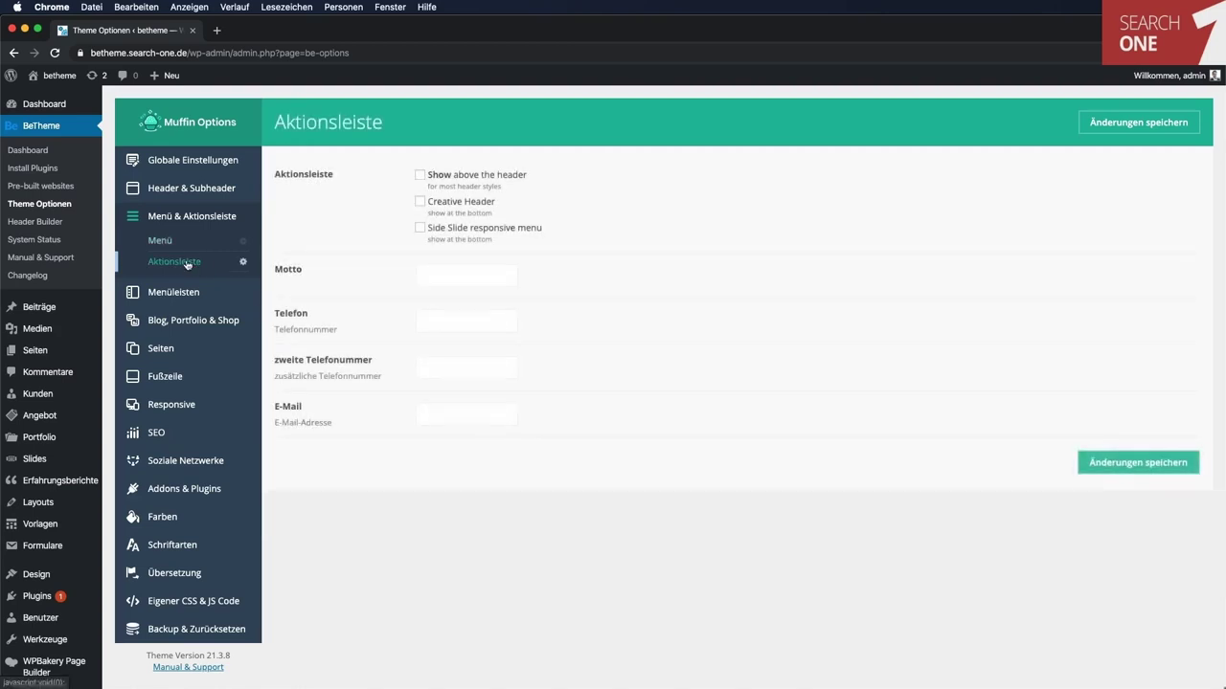
Review the general options for Menüleisten, Blog, Portfolio & Shop, and Seiten, including the Seitenkommentare setting.
click(176, 293)
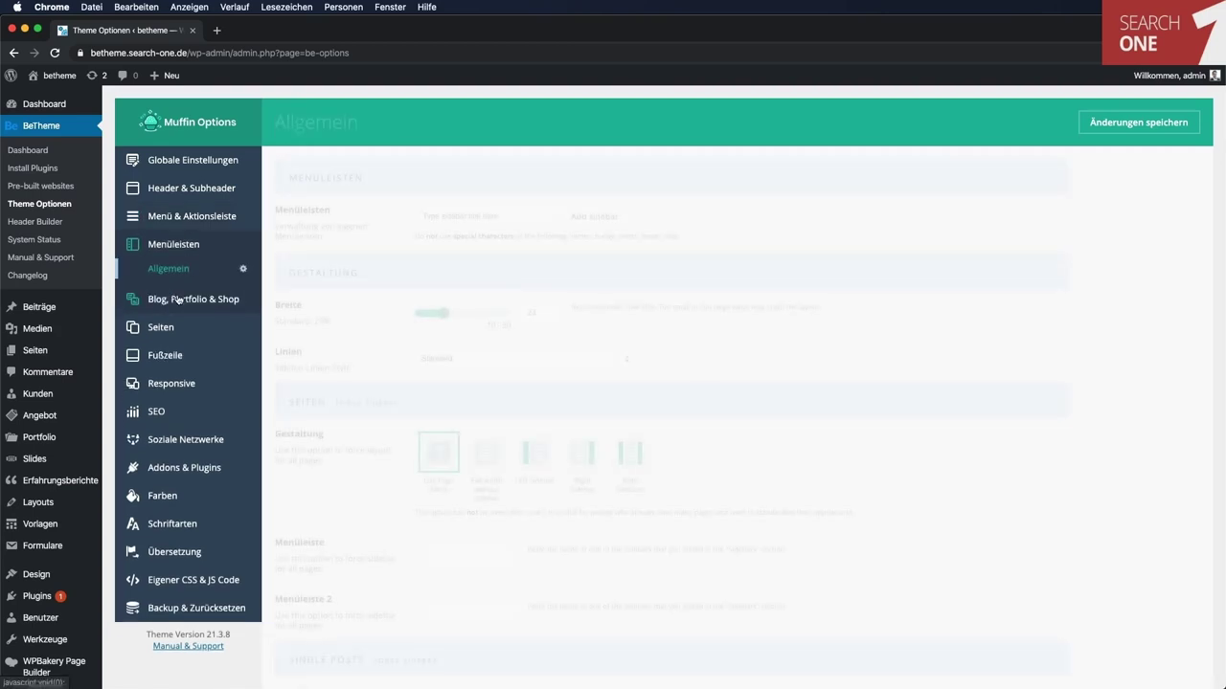
click(177, 300)
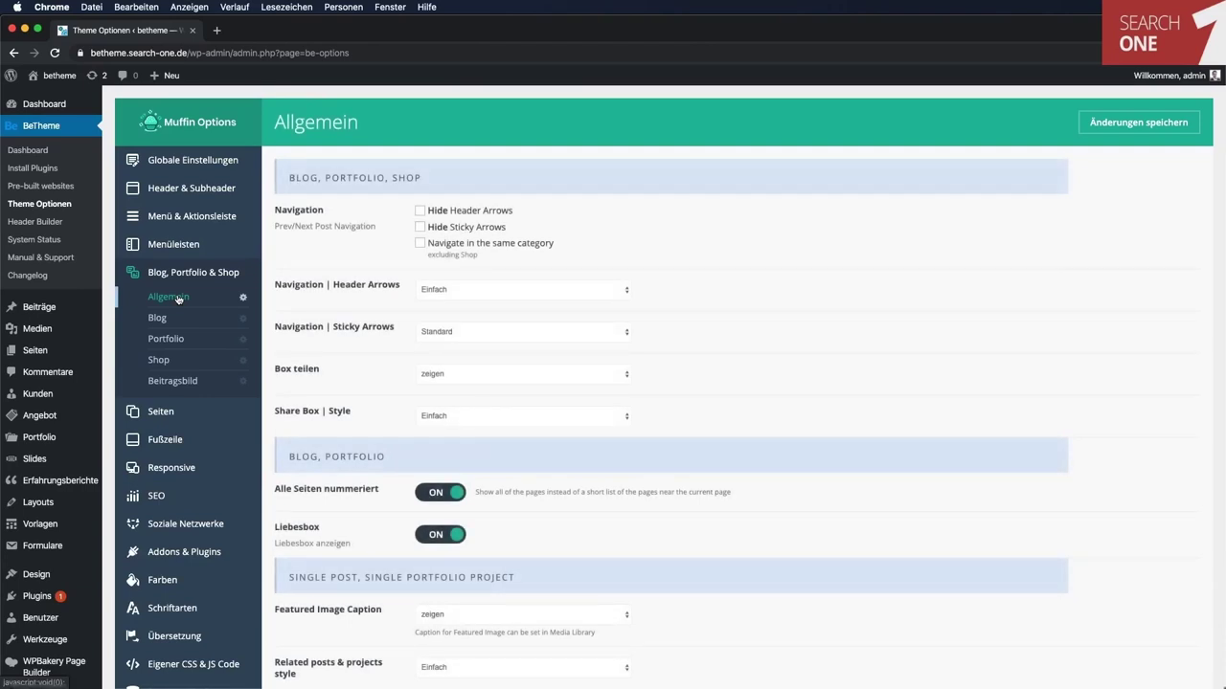
click(178, 413)
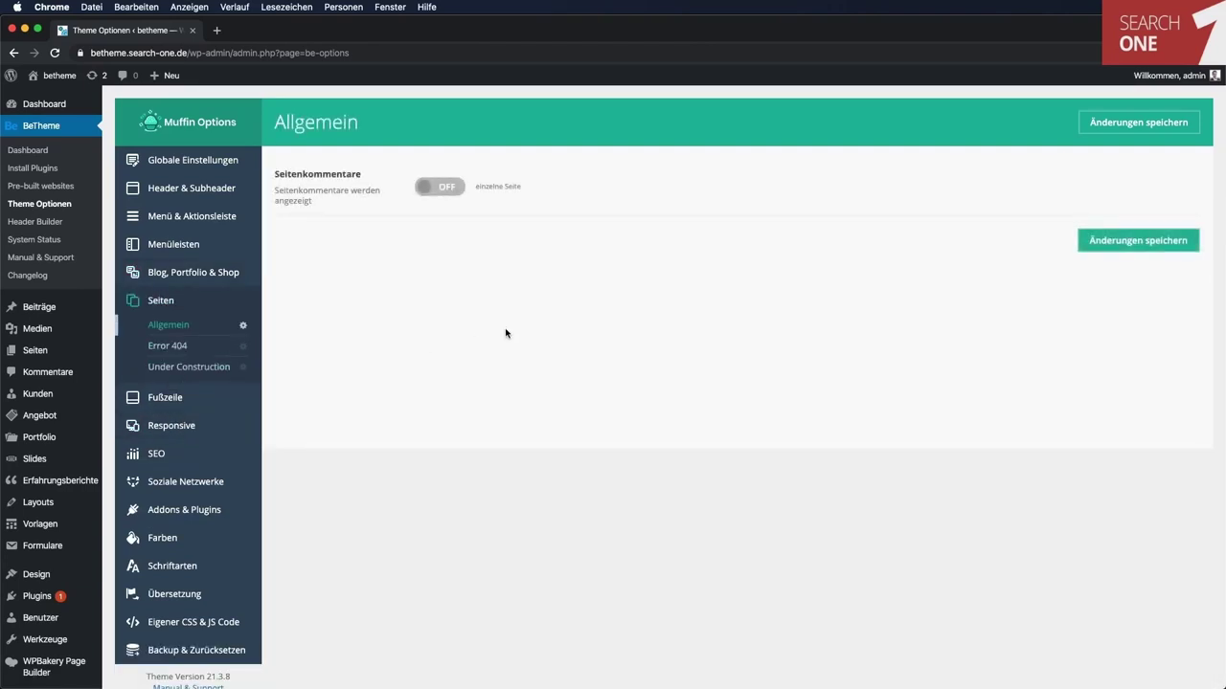
double_click(277, 175)
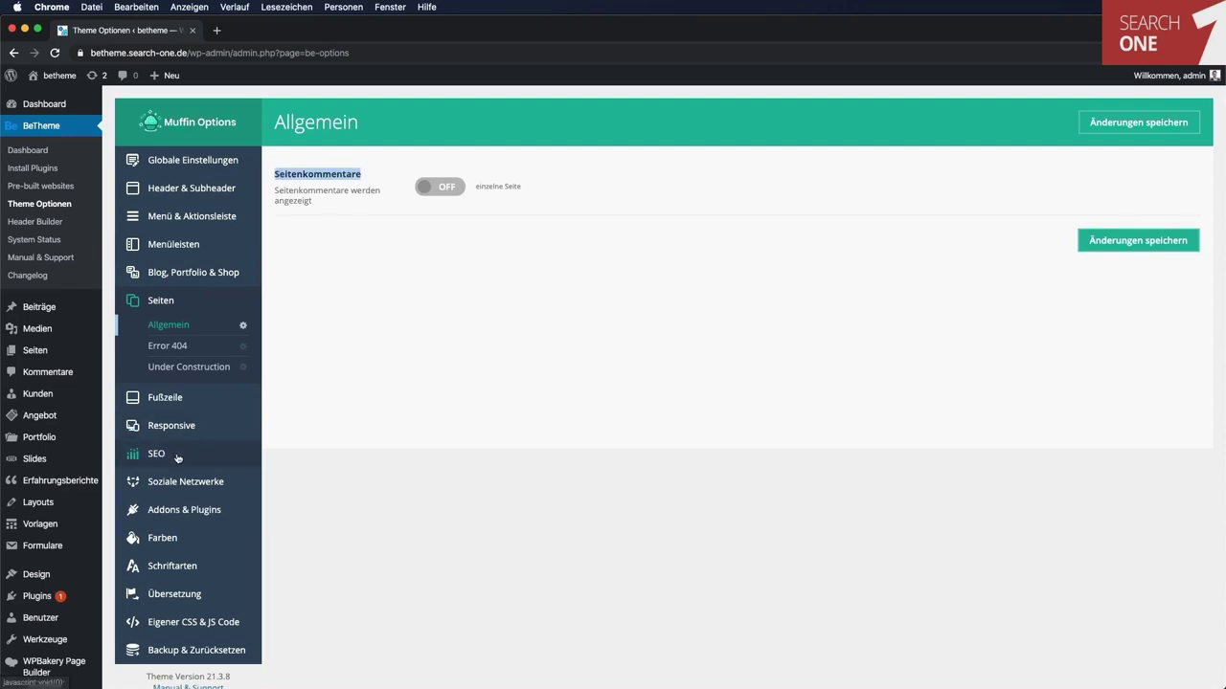
Review the SEO options, covering the Google Analytics, Facebook Pixel and Remarketing code fields and the meta fields.
click(220, 453)
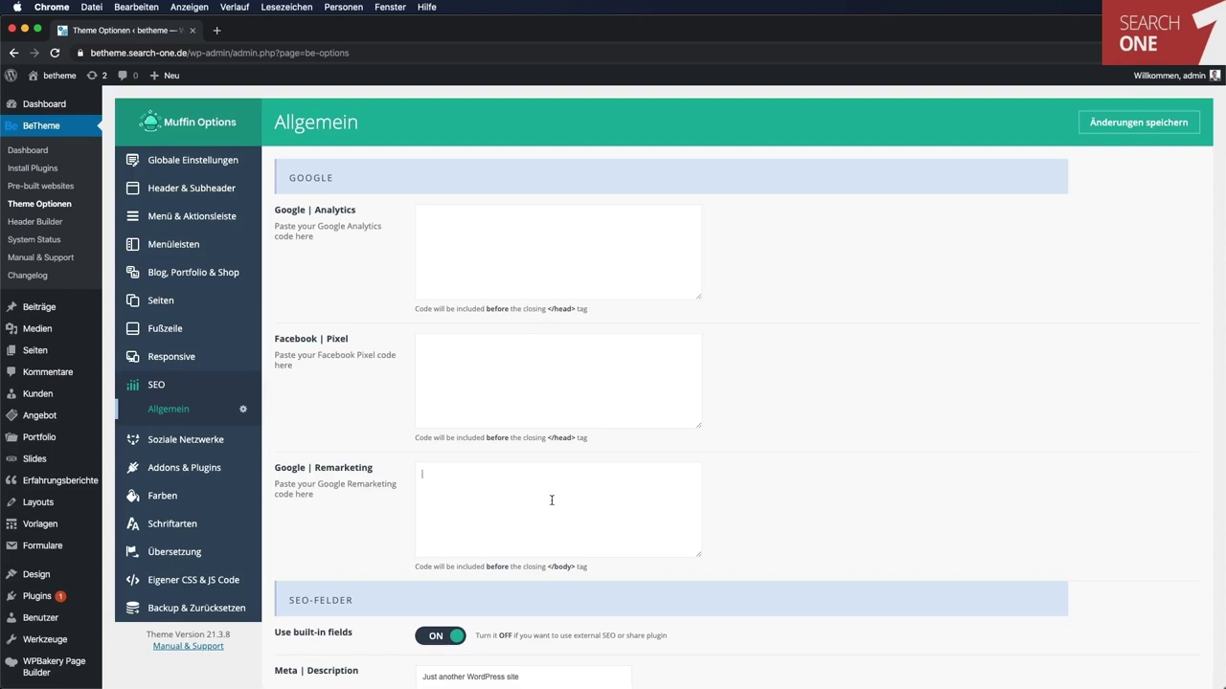
scroll(812, 443, down, 1)
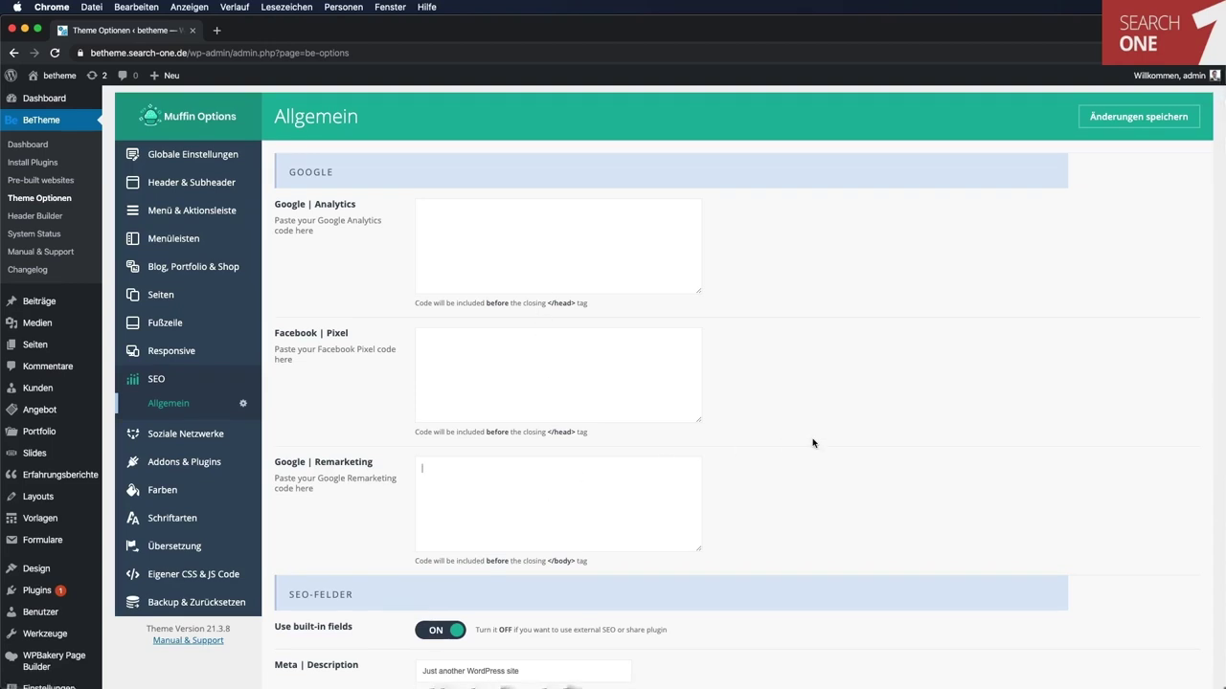
scroll(812, 443, down, 6)
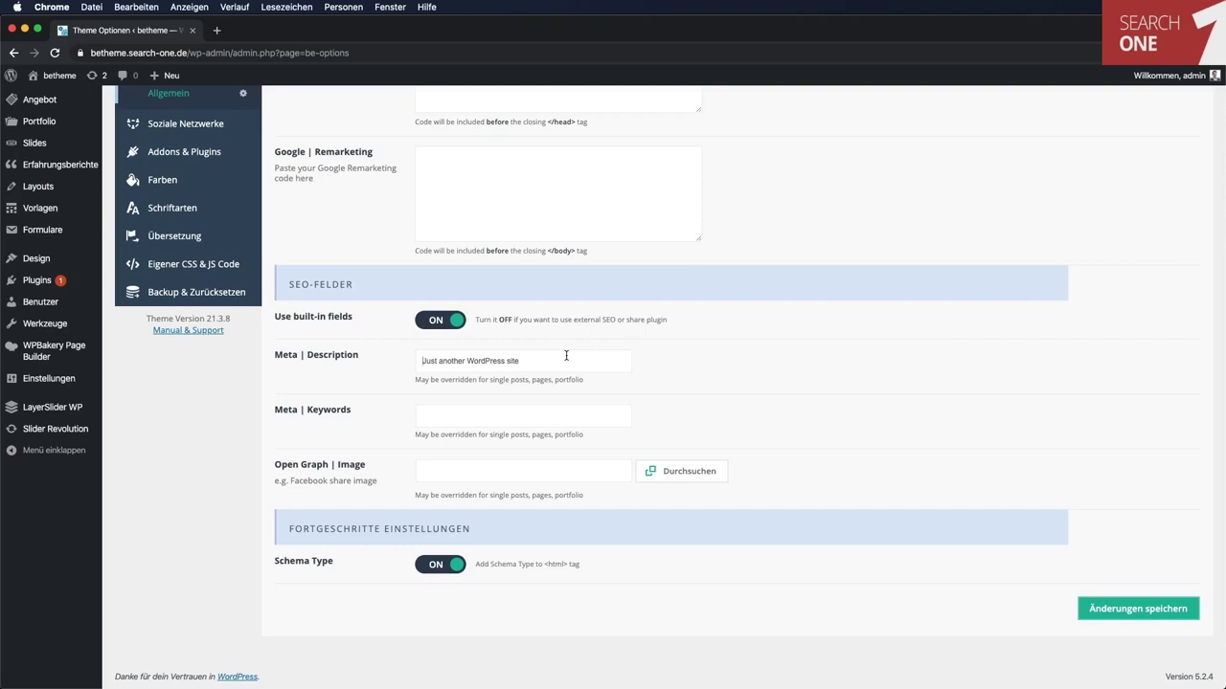
scroll(566, 355, up, 6)
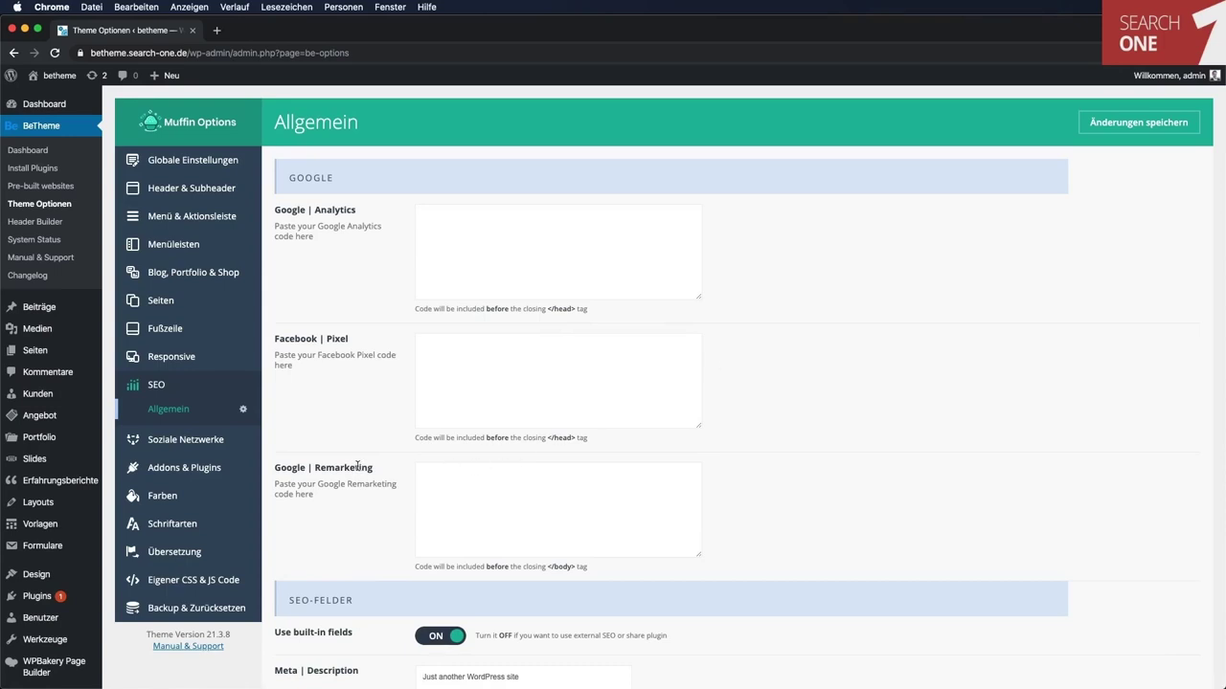
Look over the Soziale Netzwerke profile link fields and the general skin and background options under Farben.
click(139, 439)
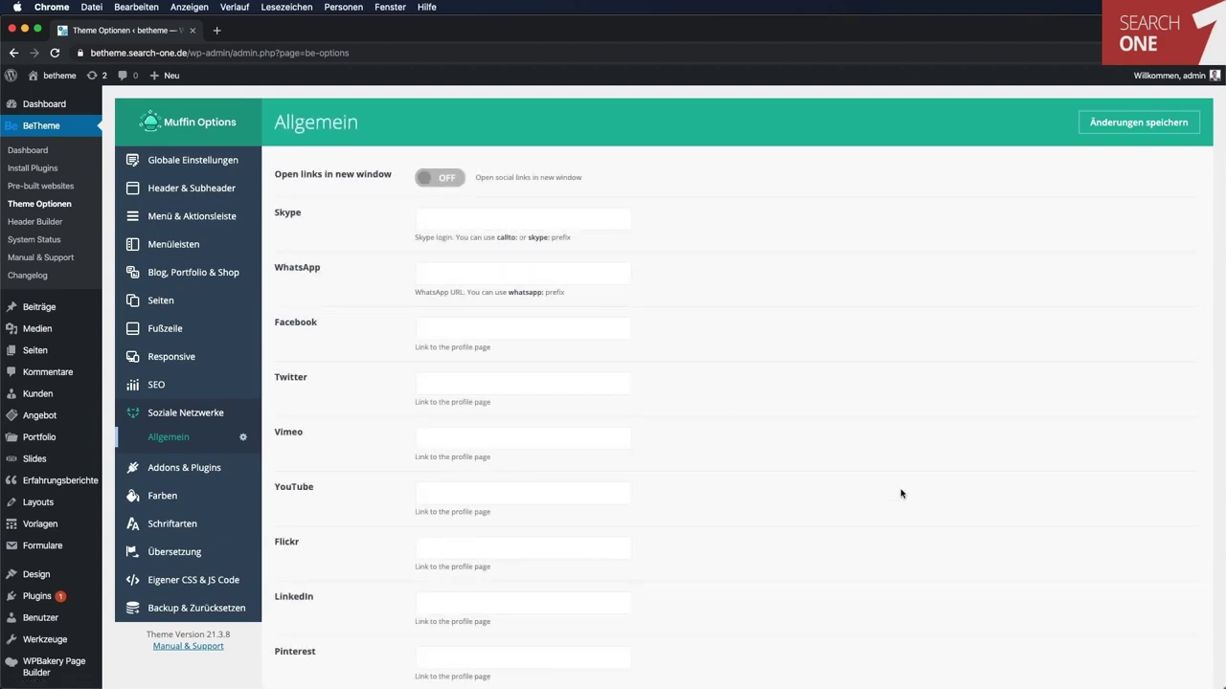
scroll(900, 493, down, 5)
click(212, 288)
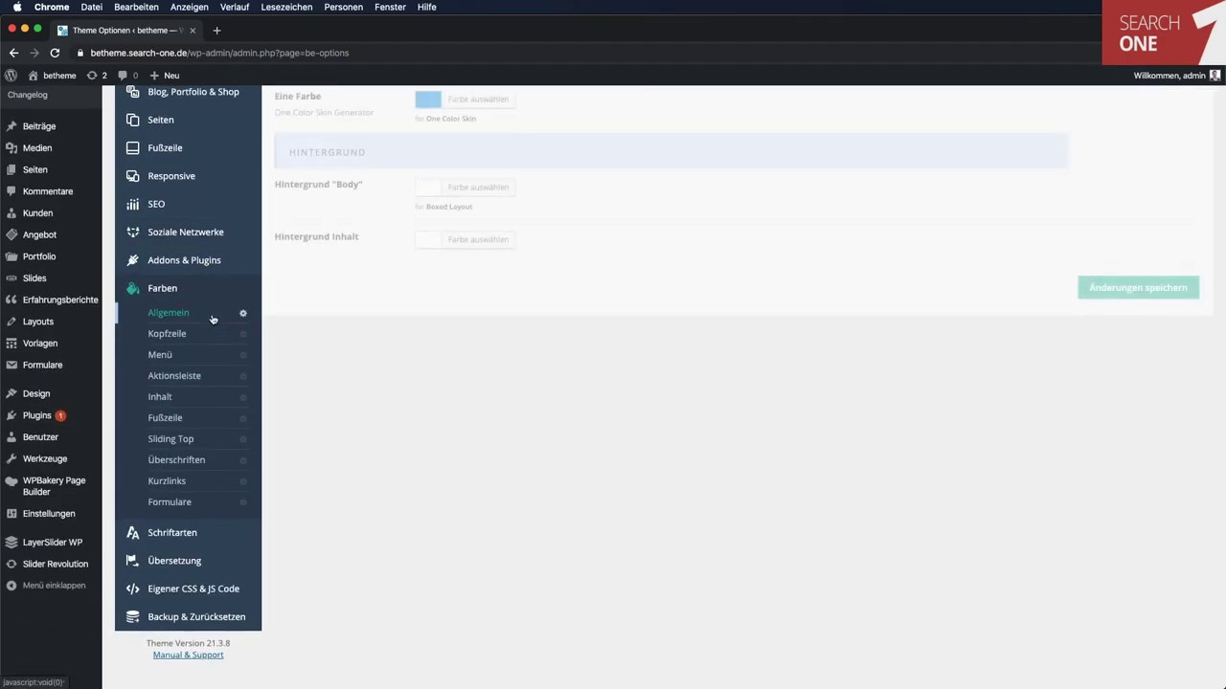
scroll(632, 464, up, 3)
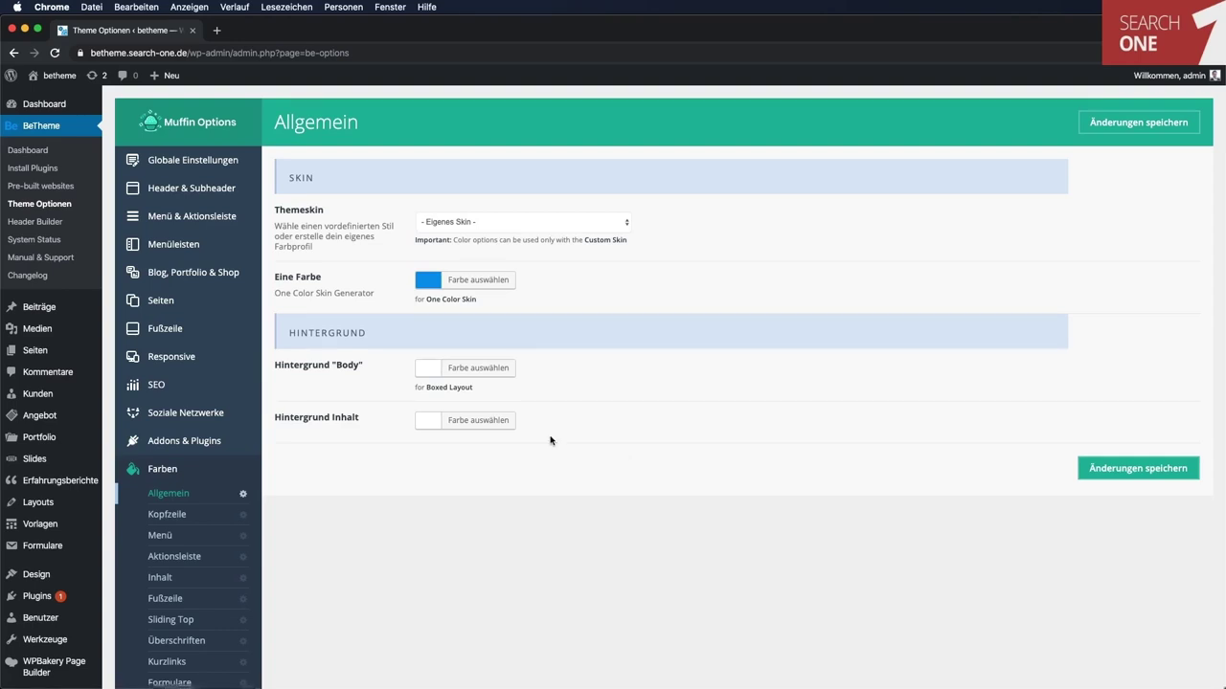
Open the BeTheme Header Builder and add a Menu to the first row's left cell and a Logo to its right cell.
click(57, 224)
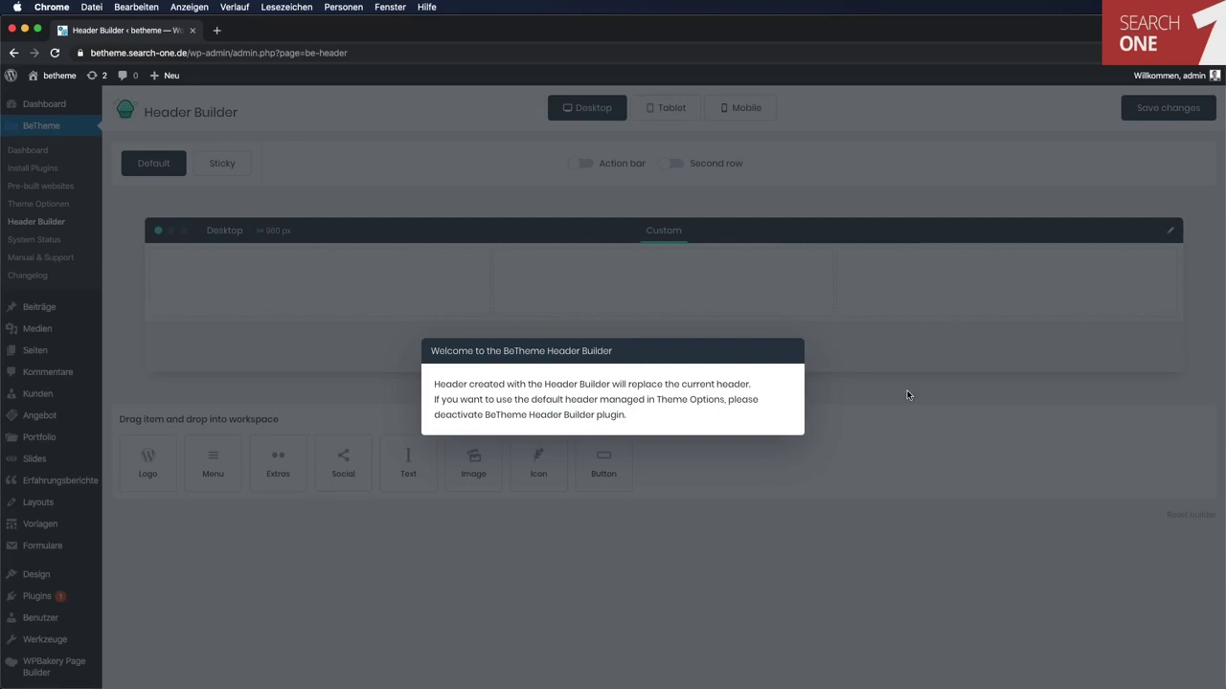
click(907, 317)
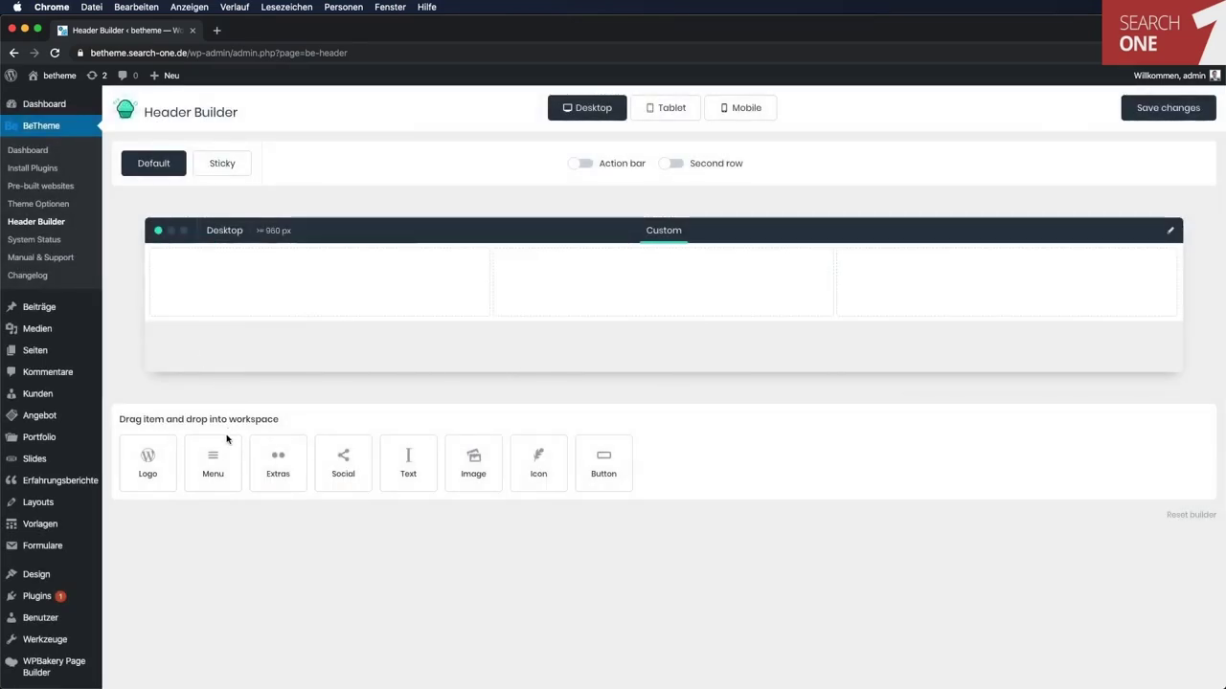
drag(213, 464, 274, 275)
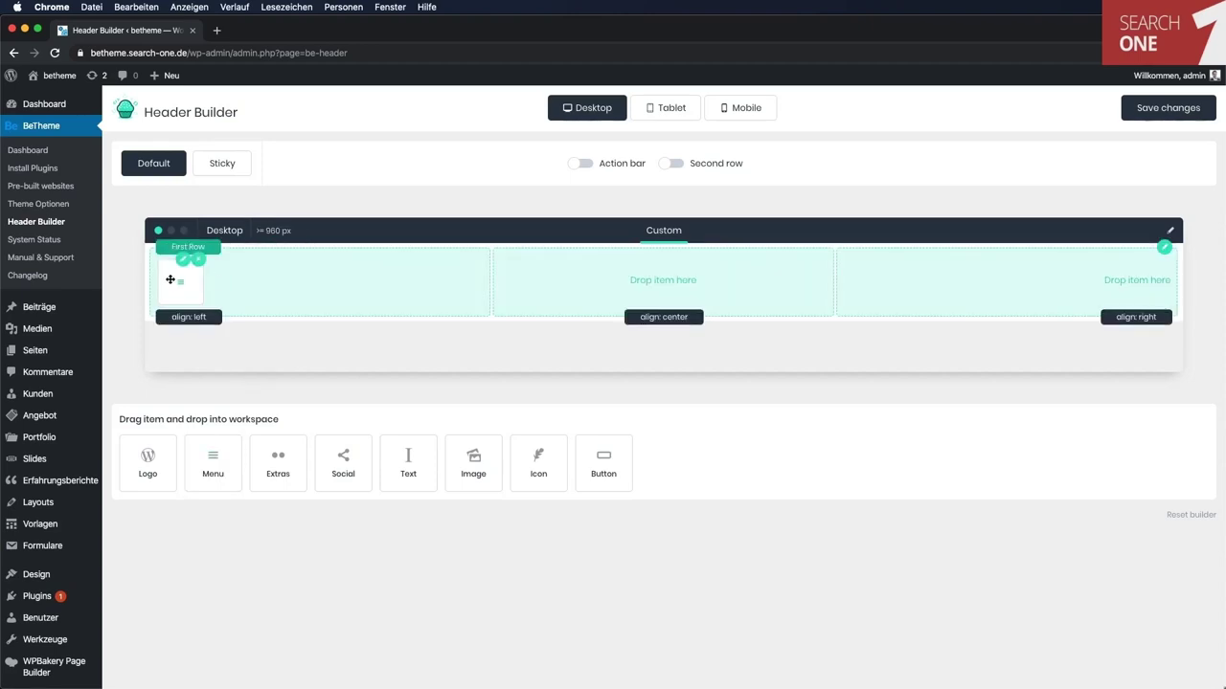
drag(149, 443, 1015, 279)
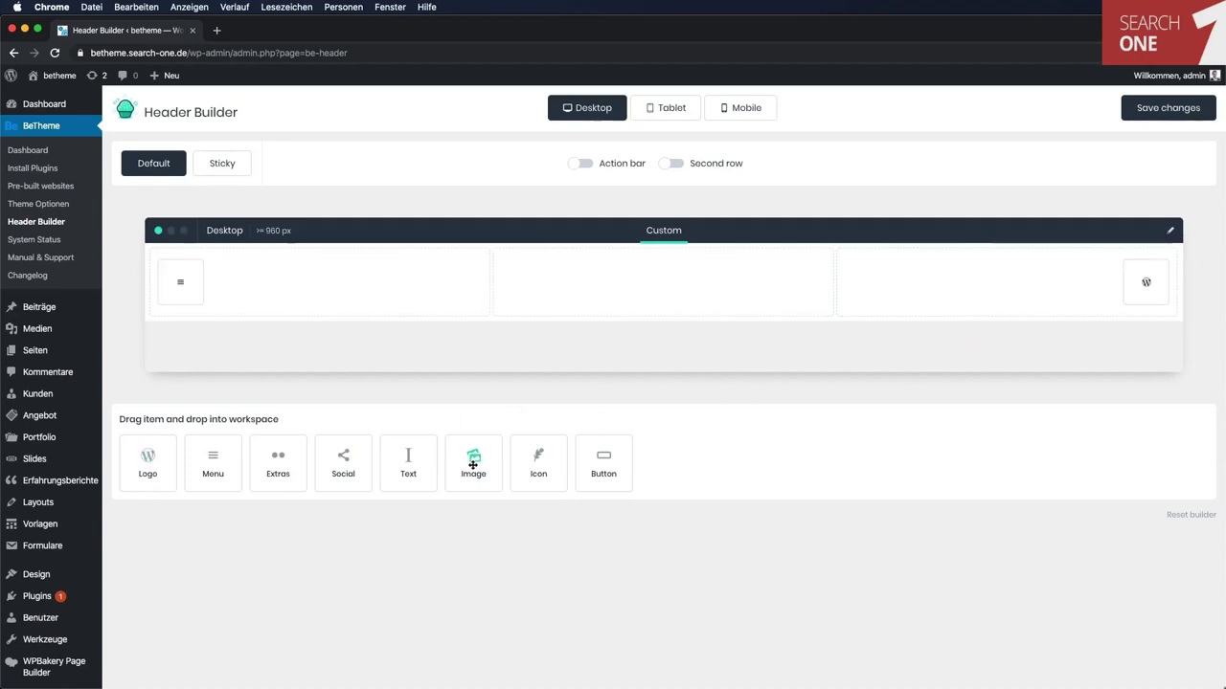
Add an Image to the header's centre cell and a Button beside the logo, and save the header changes.
drag(473, 465, 646, 282)
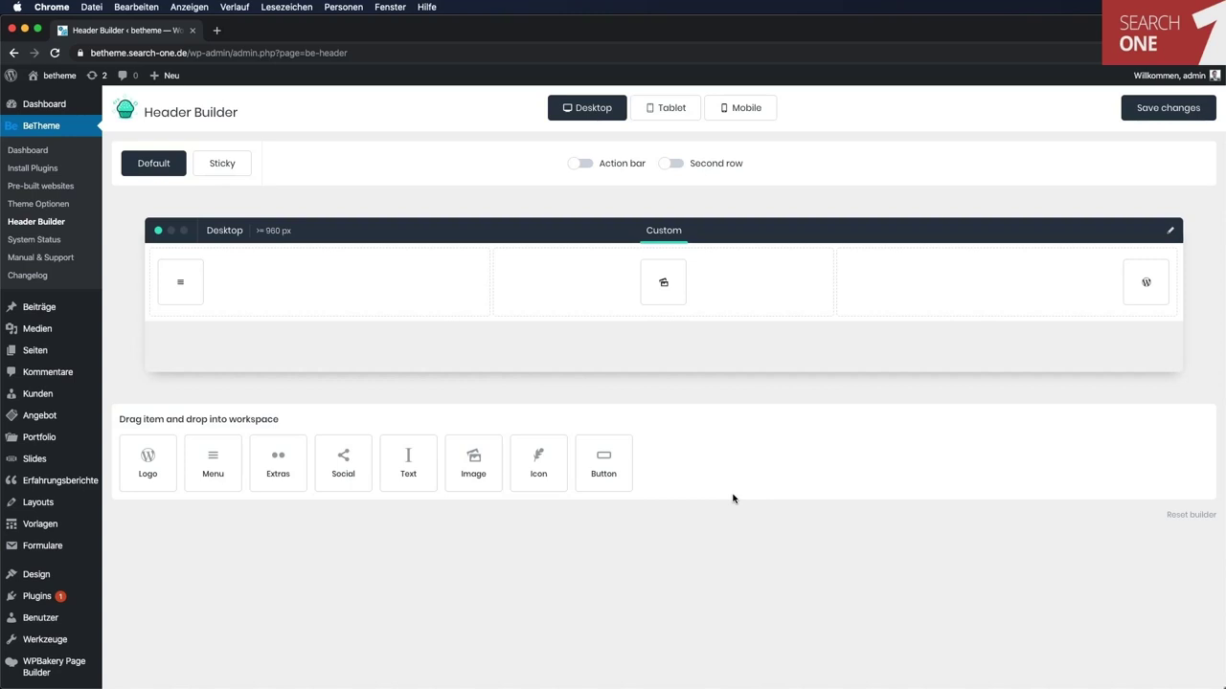
drag(607, 465, 1061, 279)
drag(619, 459, 1113, 272)
click(1168, 108)
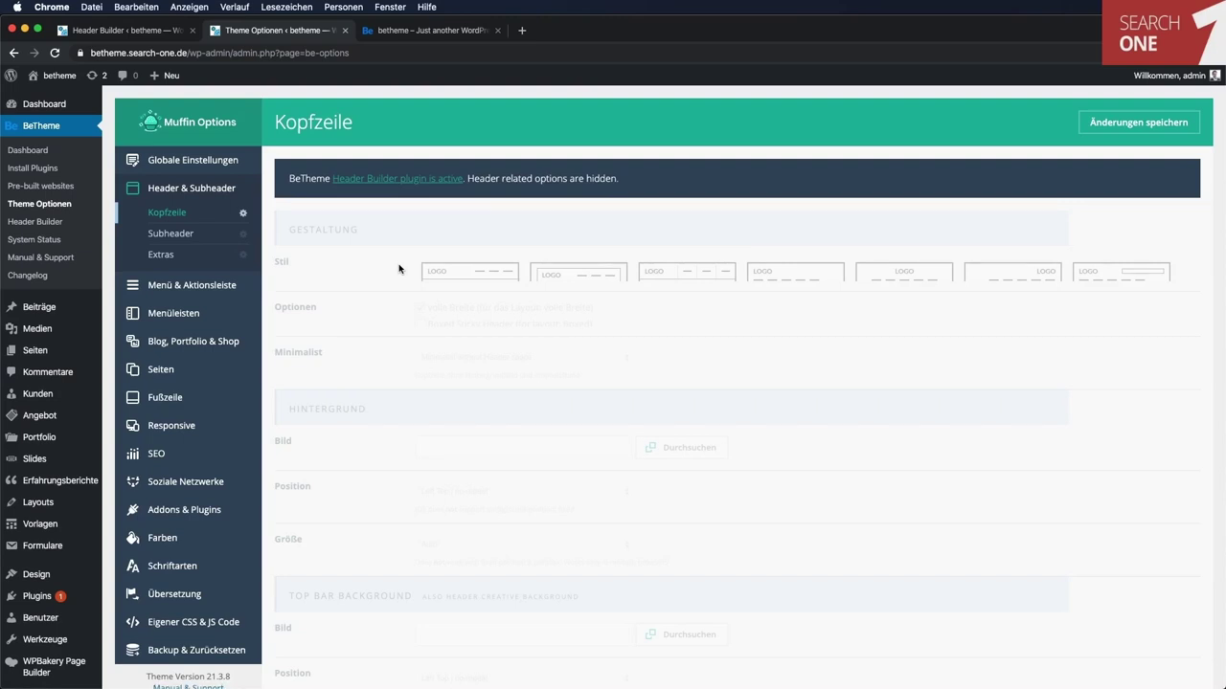
Reload the site's front page to check the new header, and return to the Header Builder.
click(425, 40)
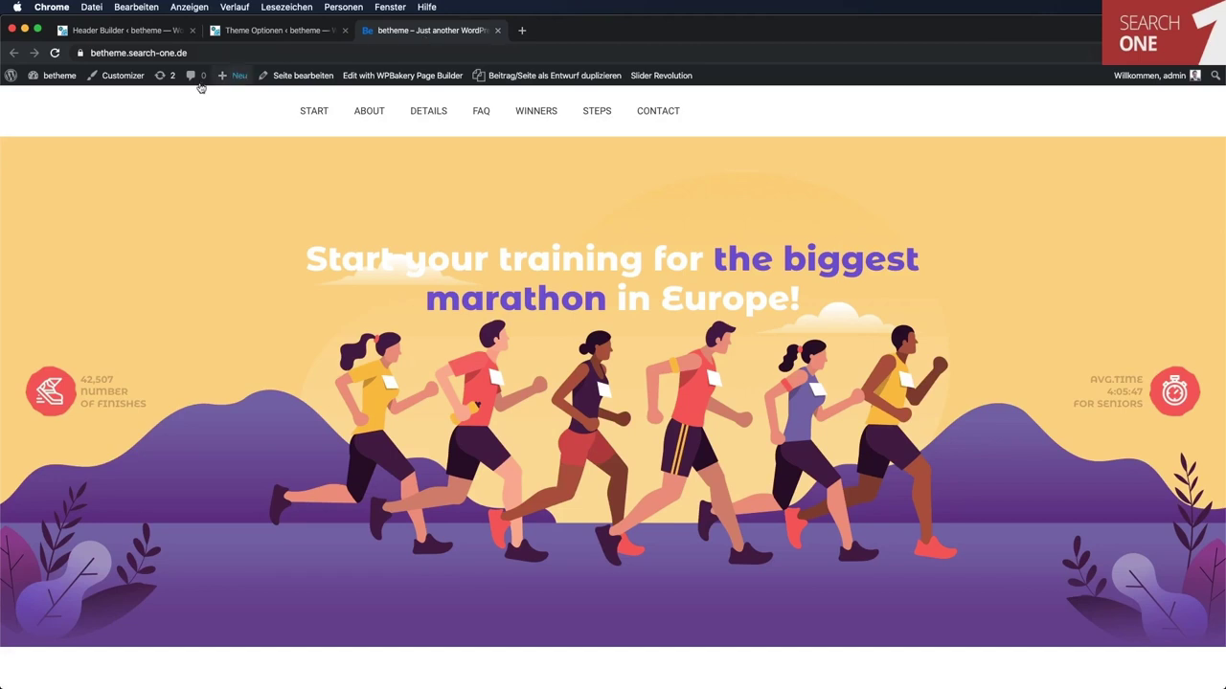
click(57, 55)
click(138, 28)
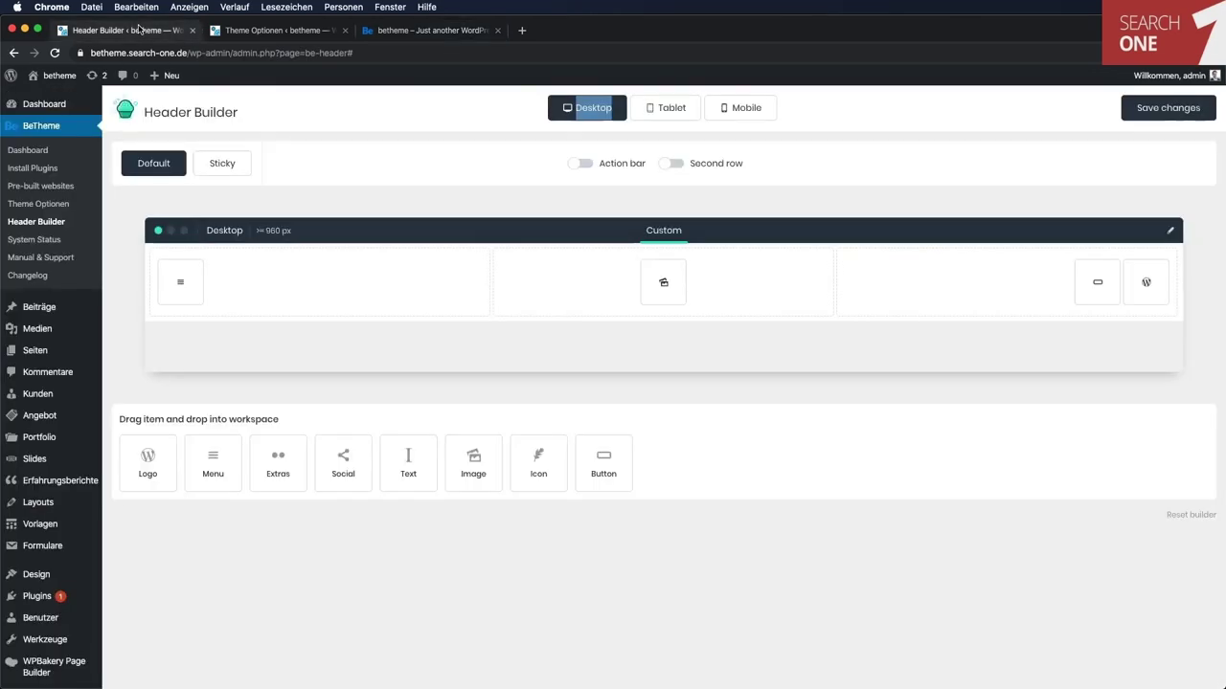
Assign watermark.jpg from the media library as the image of the header's Logo element and save the header.
click(381, 351)
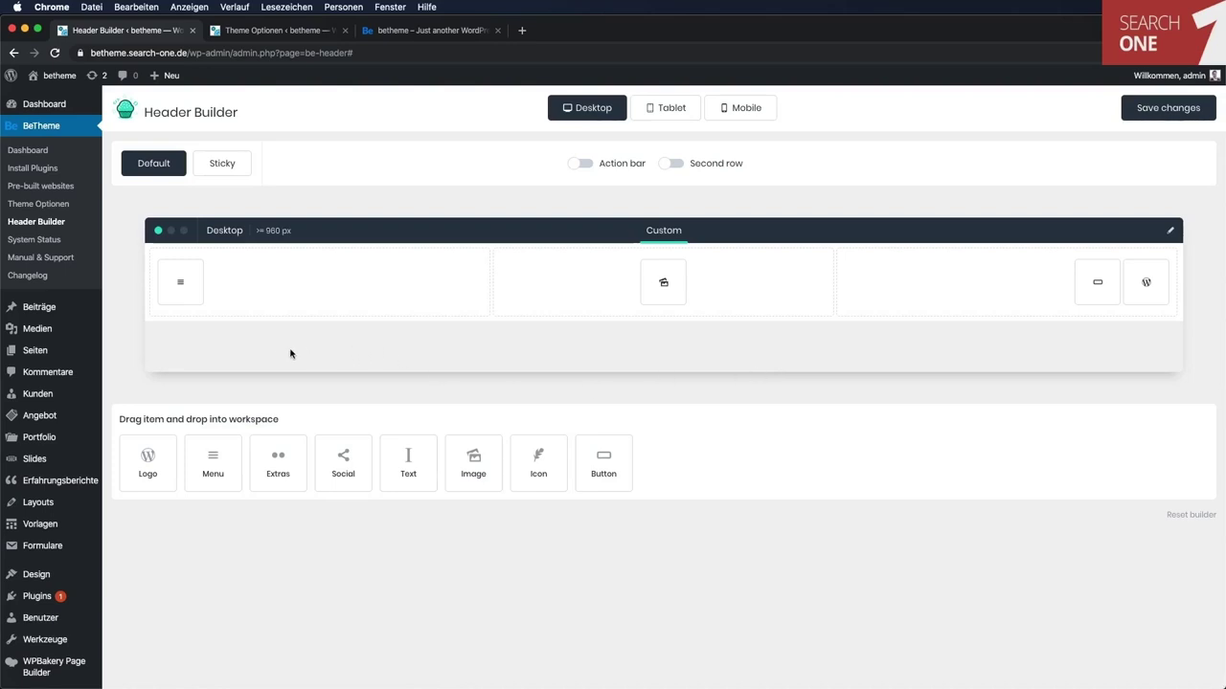
drag(180, 282, 185, 285)
drag(1145, 282, 1150, 262)
click(1149, 259)
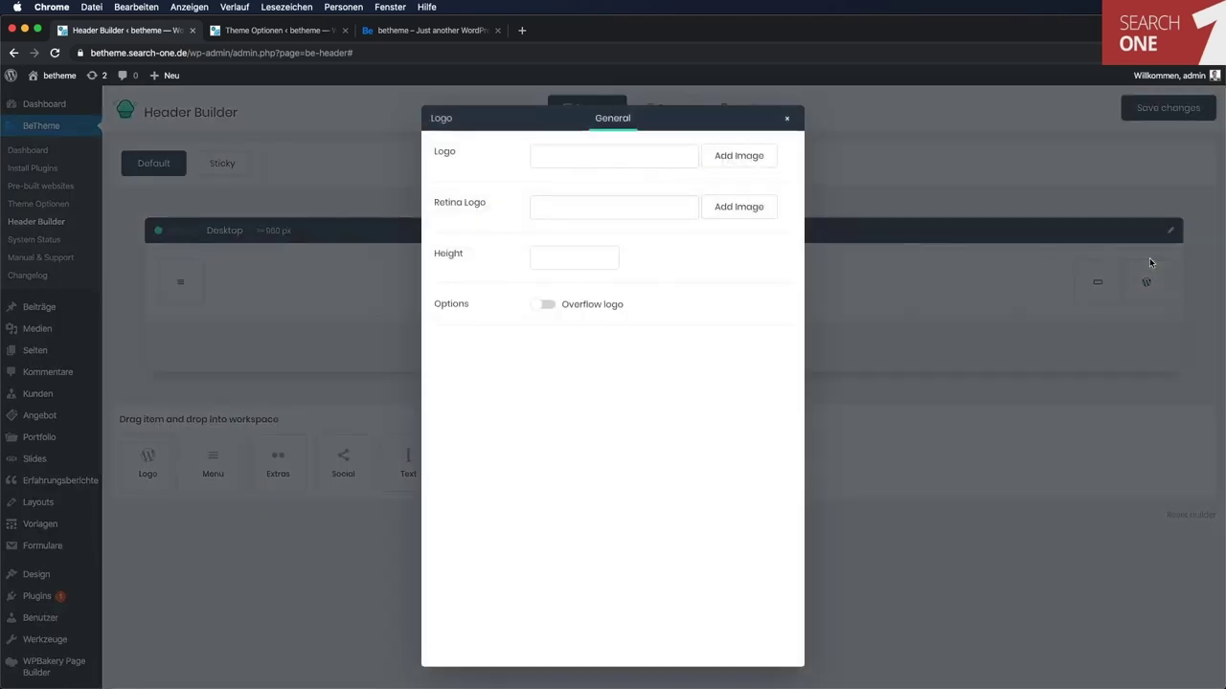
click(721, 157)
click(72, 238)
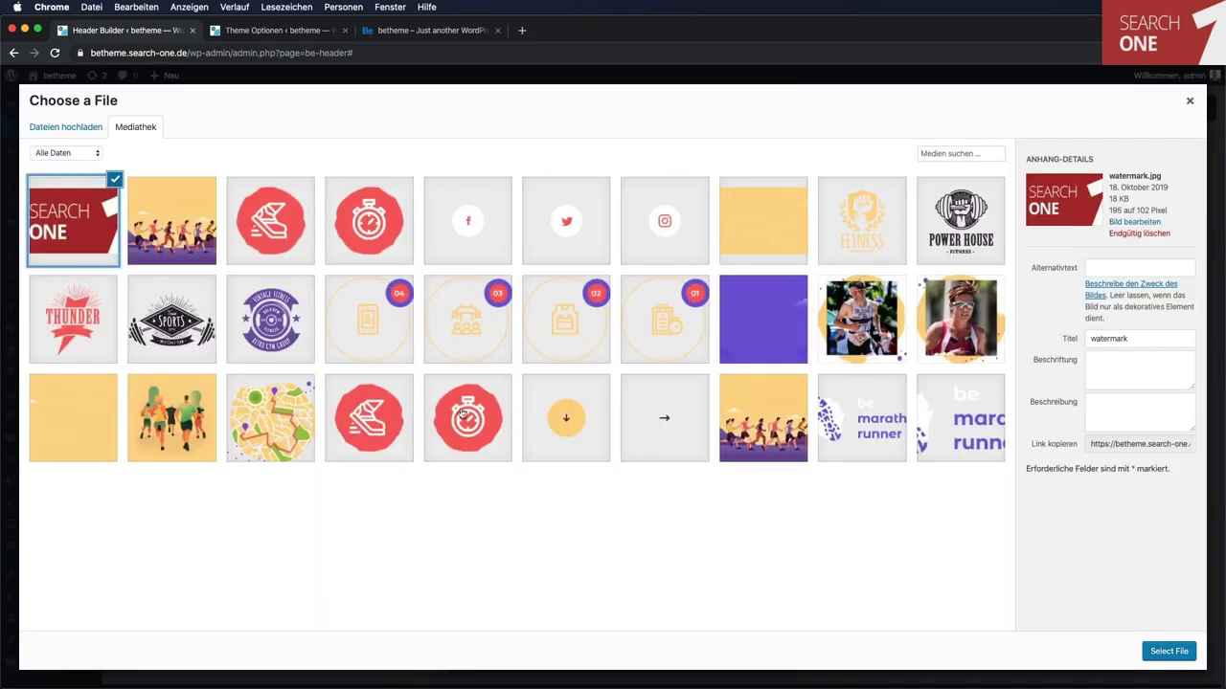
click(1167, 651)
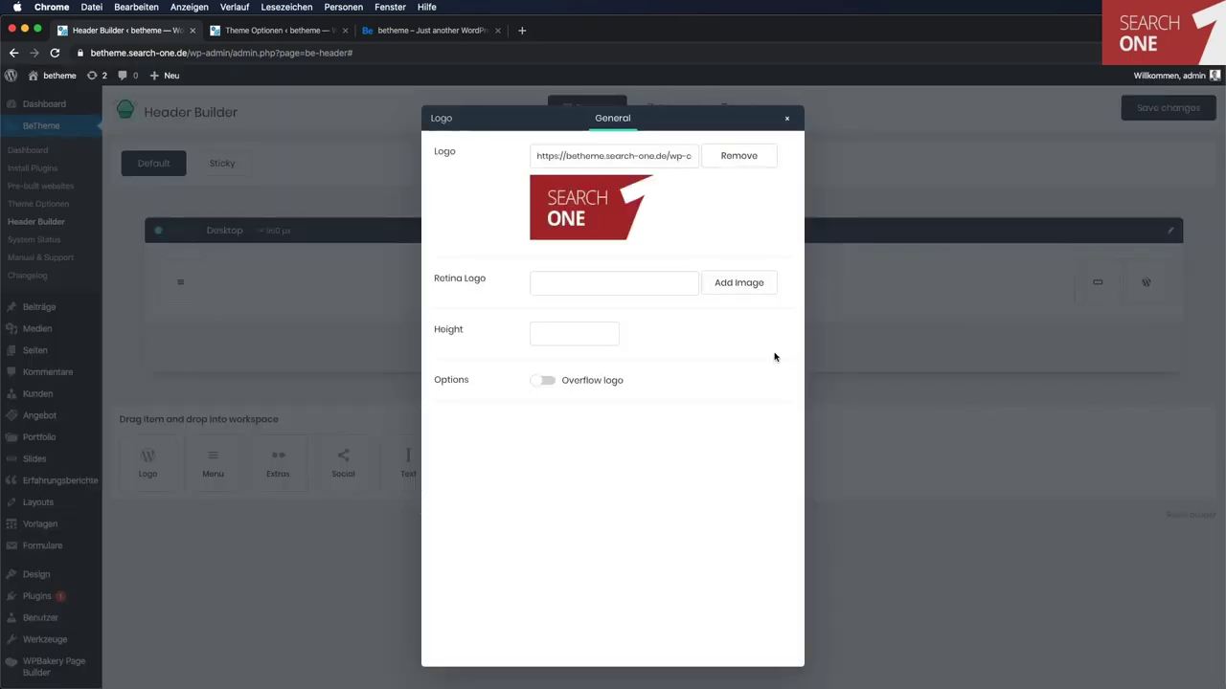
click(788, 120)
click(1168, 107)
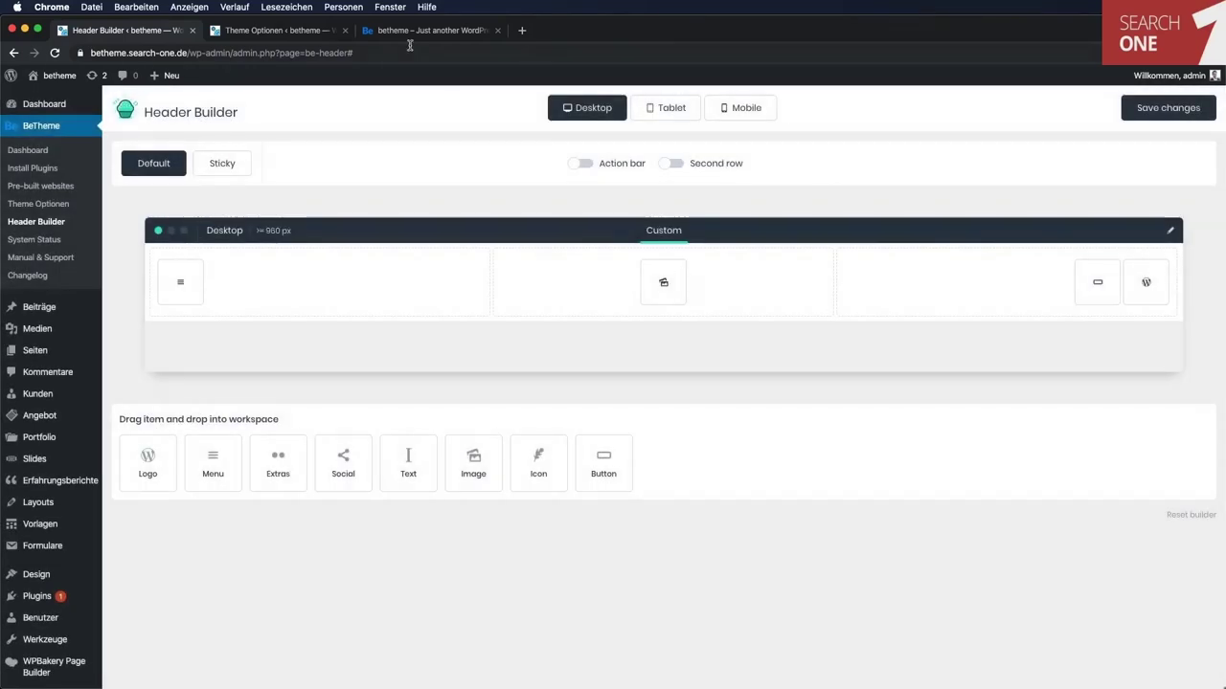
Reload the front page to check the logo in the header, and return to the Header Builder.
click(403, 30)
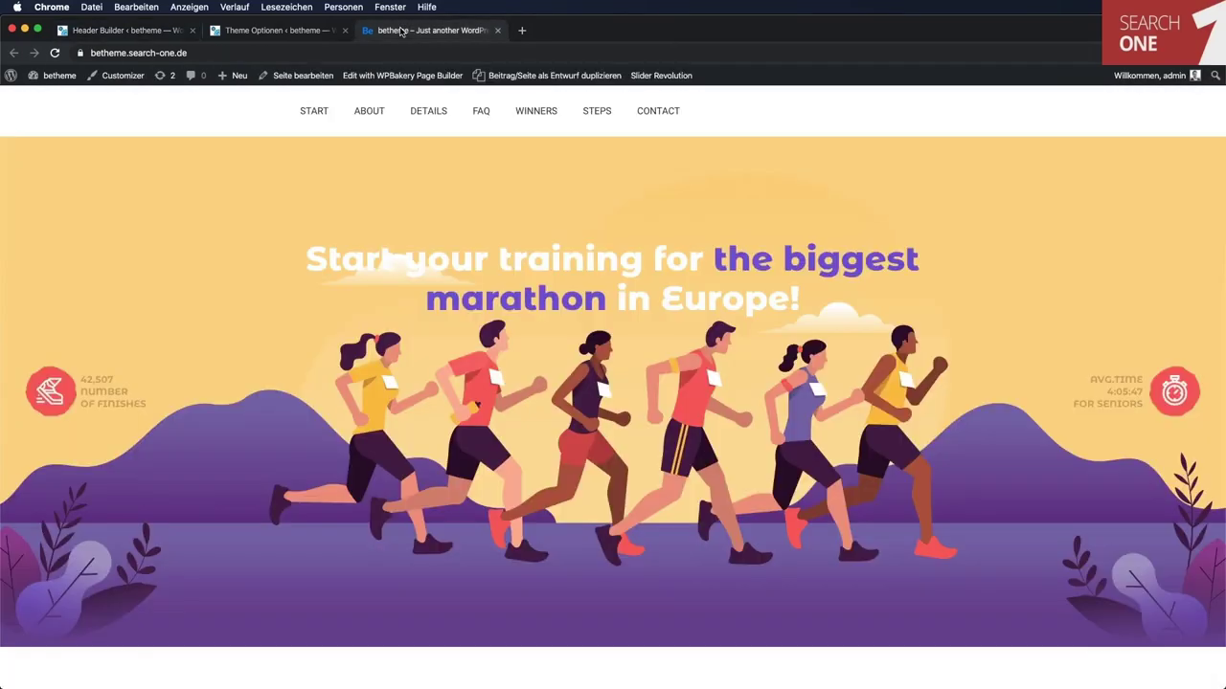
click(54, 54)
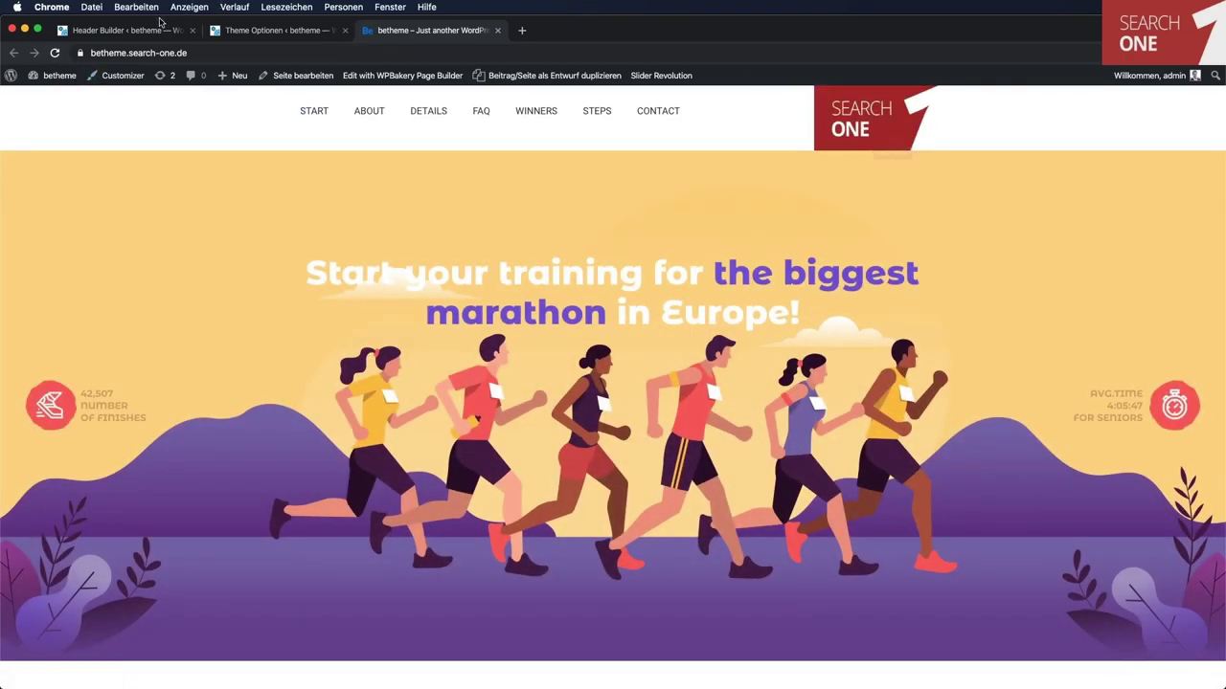
click(153, 29)
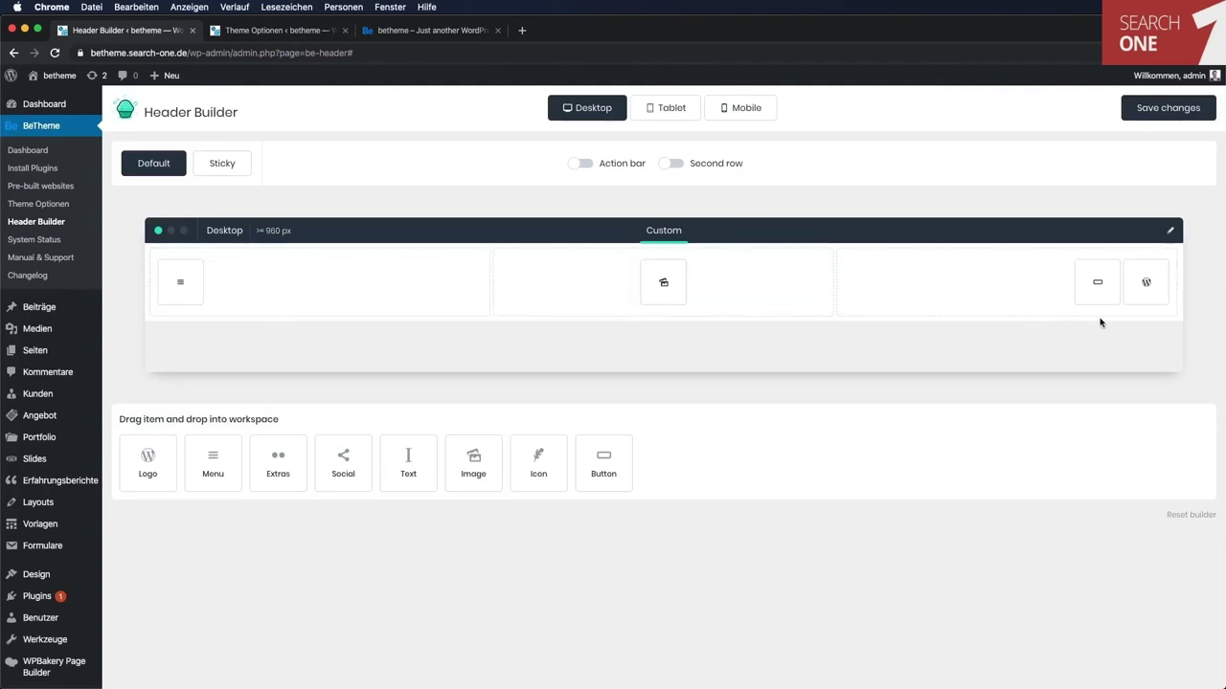
Move the Logo ahead of the Menu in the header's left cell, save the header and check it on the reloaded front page.
drag(1146, 282, 179, 285)
click(1168, 107)
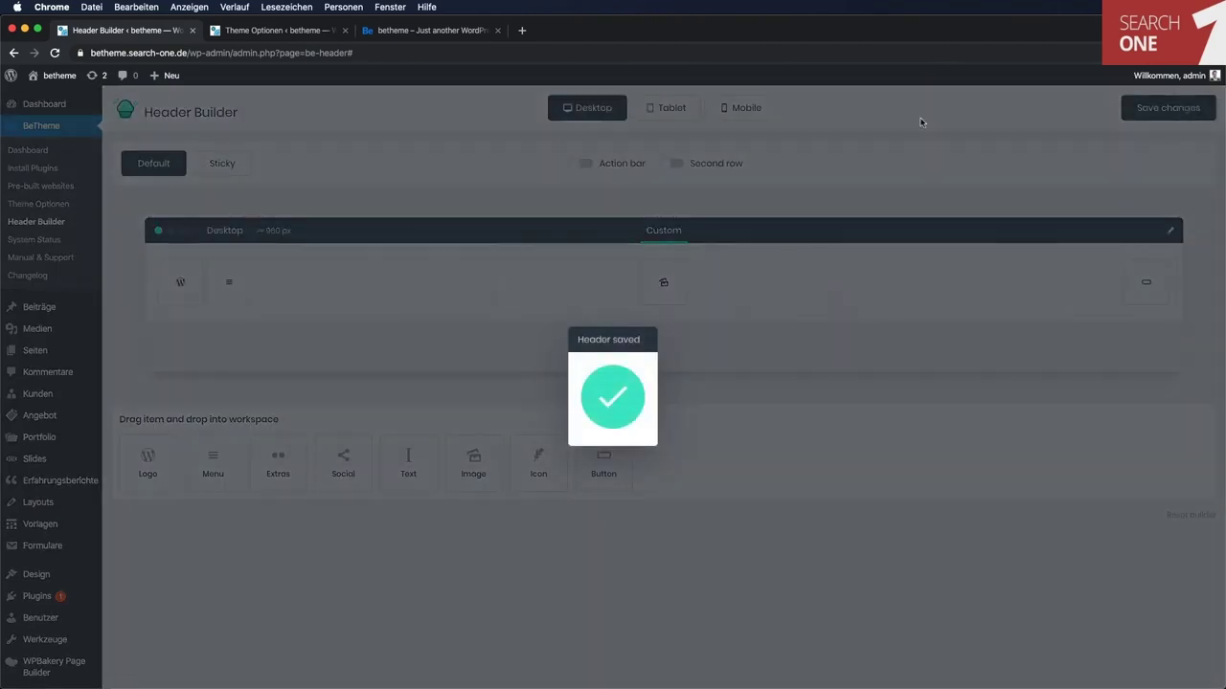
click(462, 31)
click(54, 53)
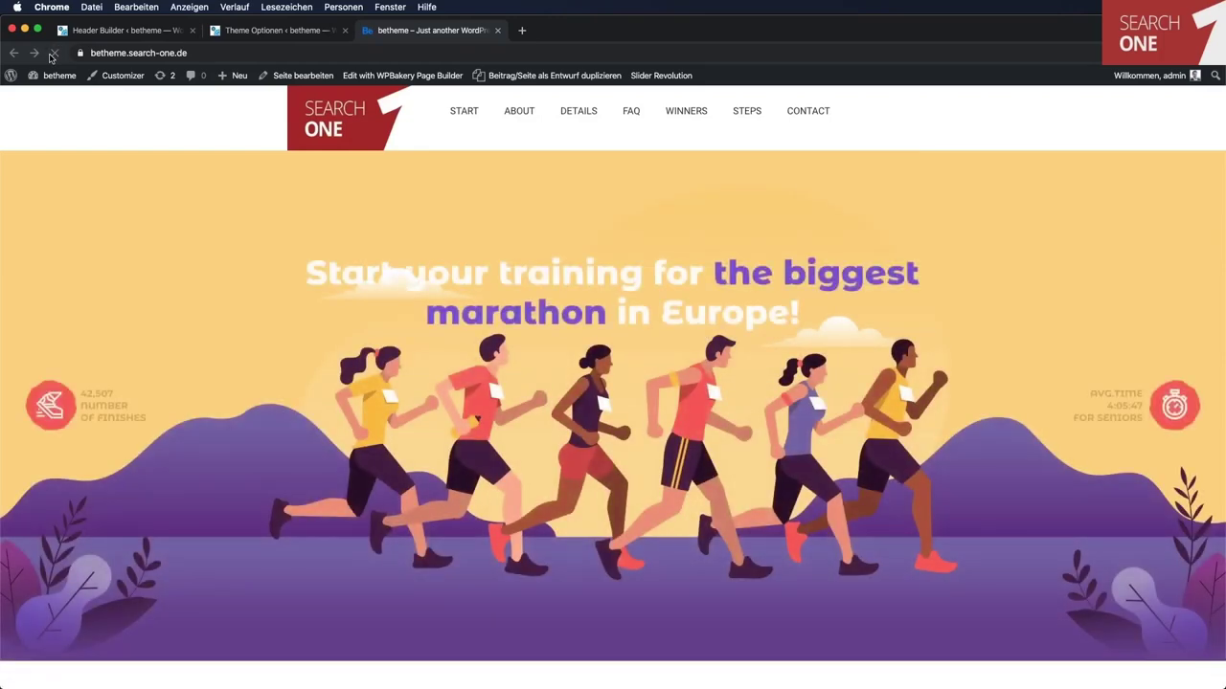
click(125, 30)
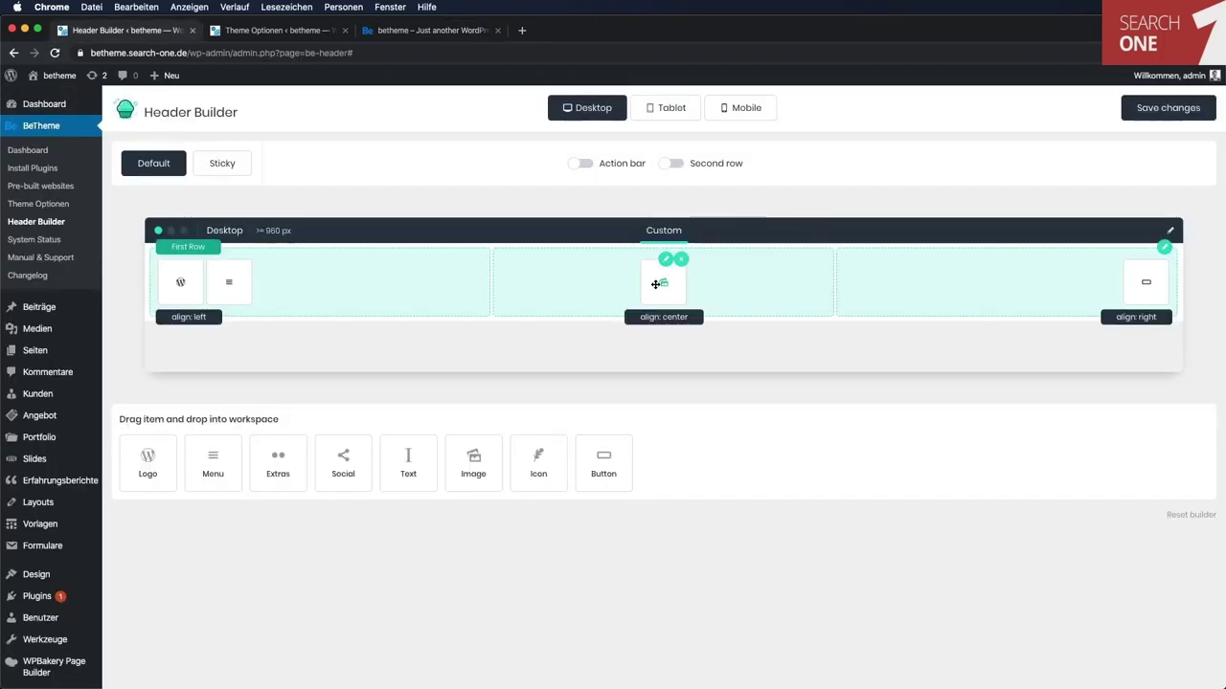
Assign marathon-details-runners.jpg to the Image element in the header's centre cell and save the header.
click(665, 259)
click(728, 161)
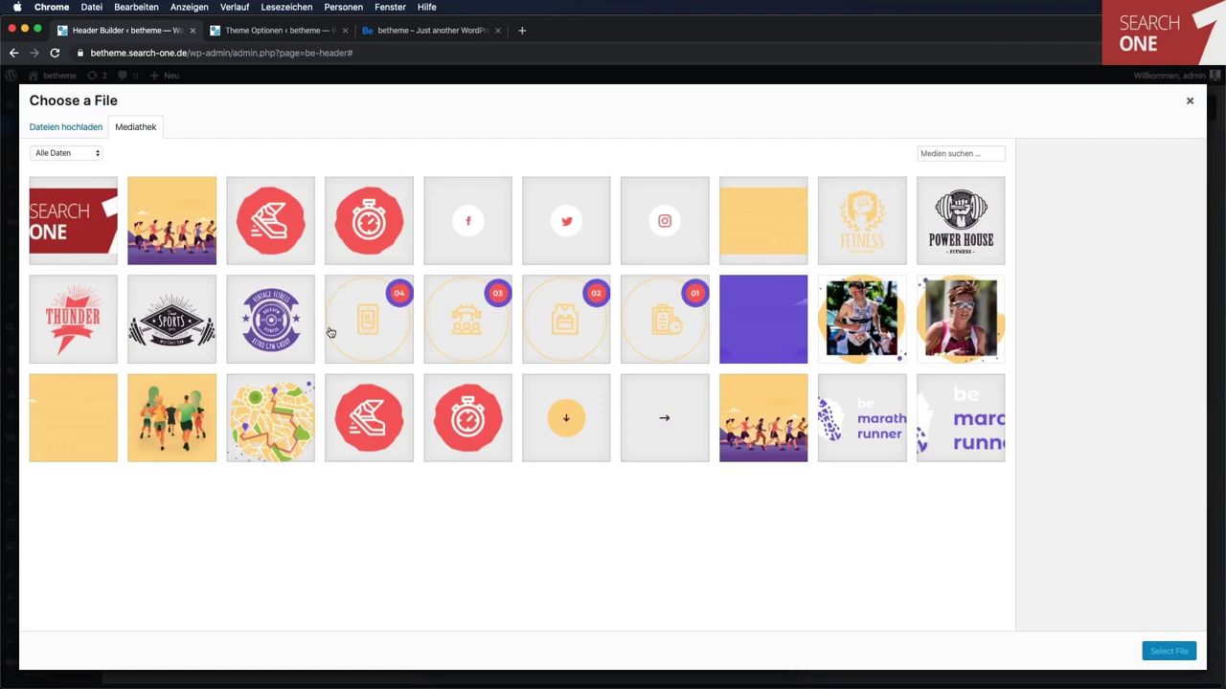
click(192, 422)
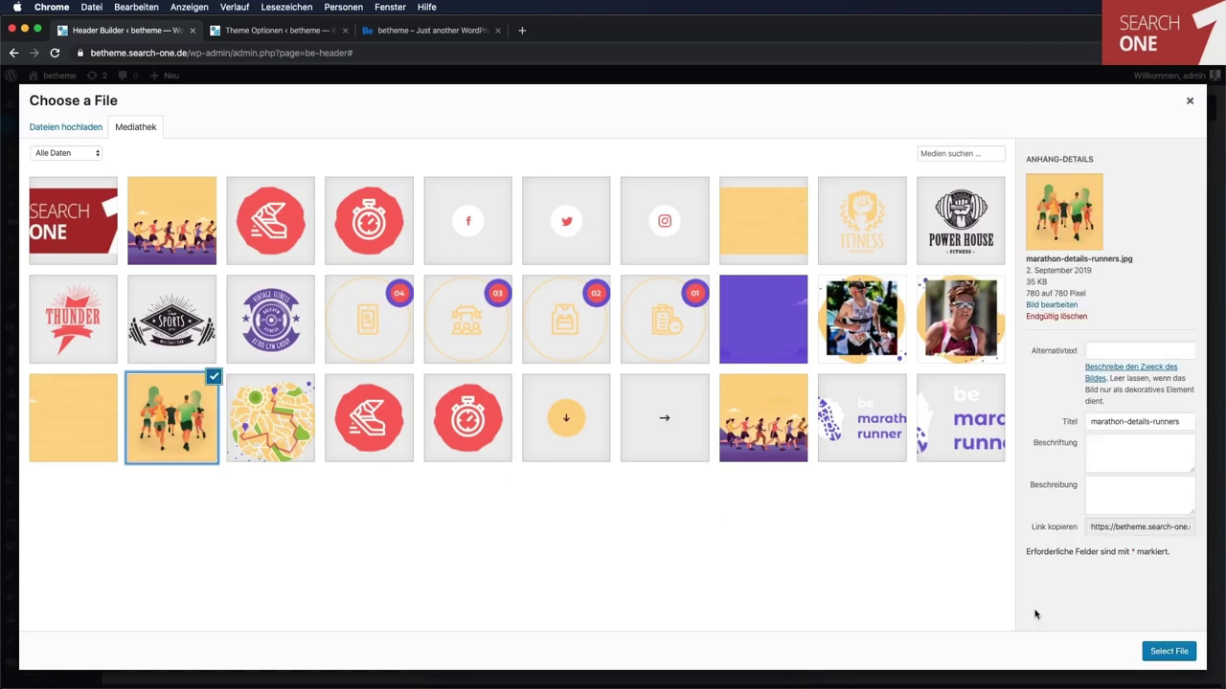
click(1168, 651)
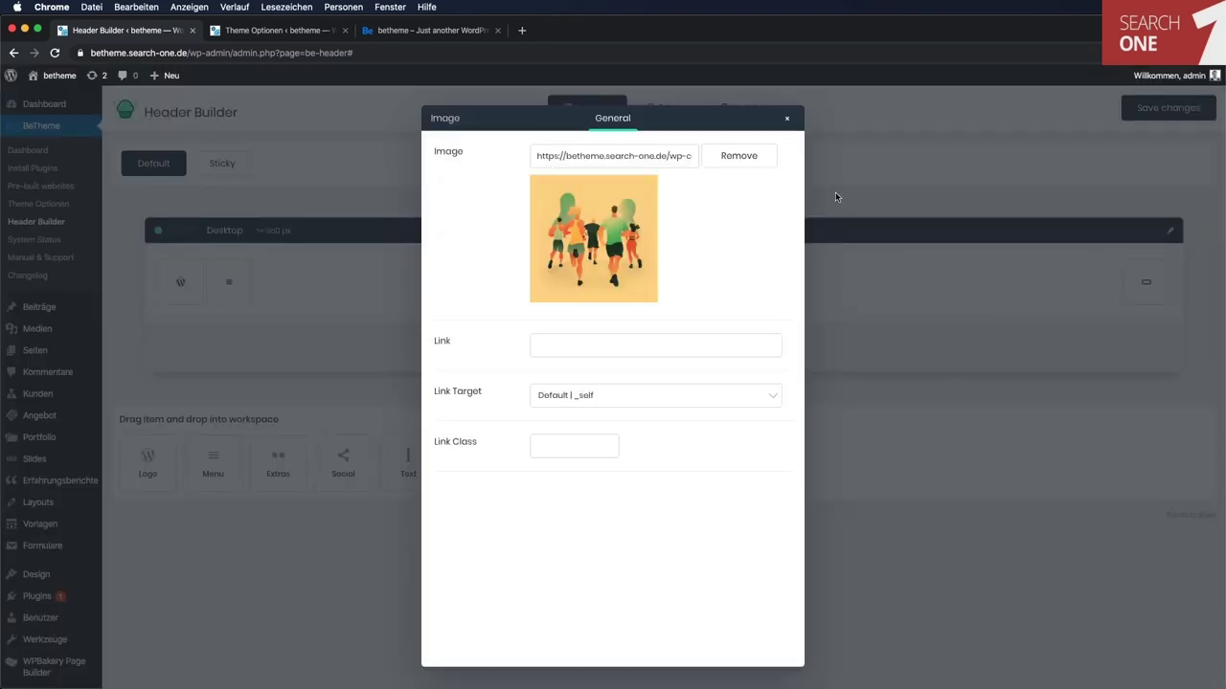
click(791, 119)
click(1167, 107)
Reload the front page to examine how the centre image affects the header layout, and return to the Header Builder.
click(417, 31)
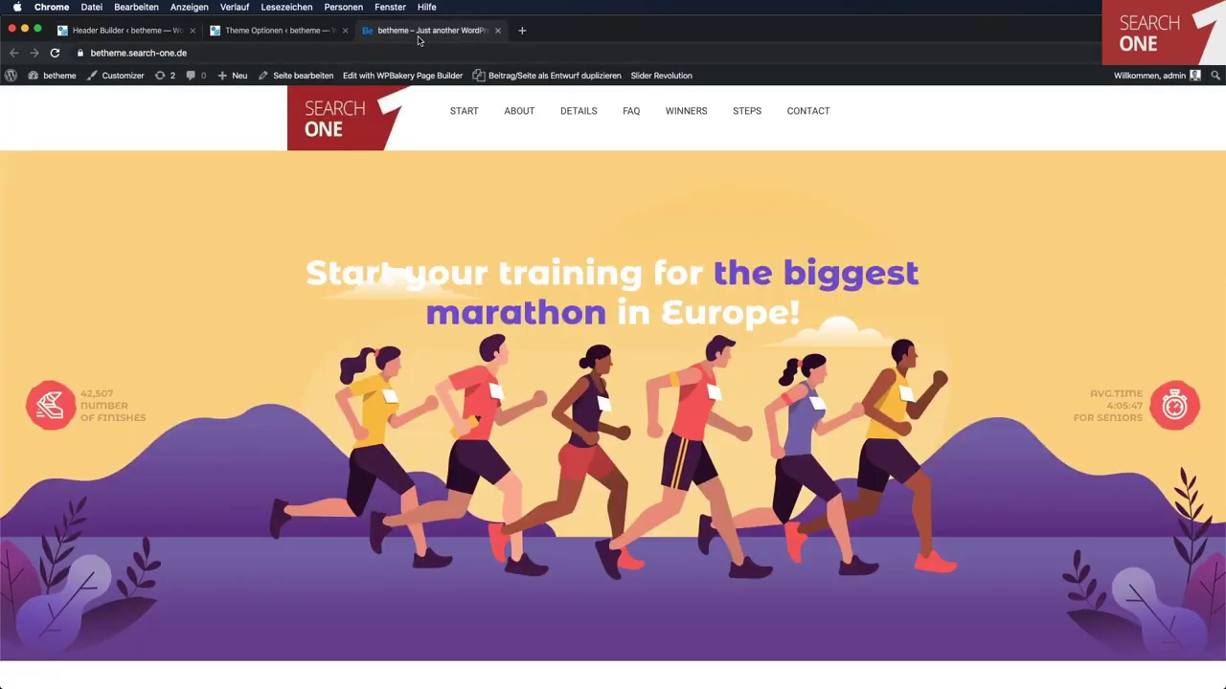
click(55, 53)
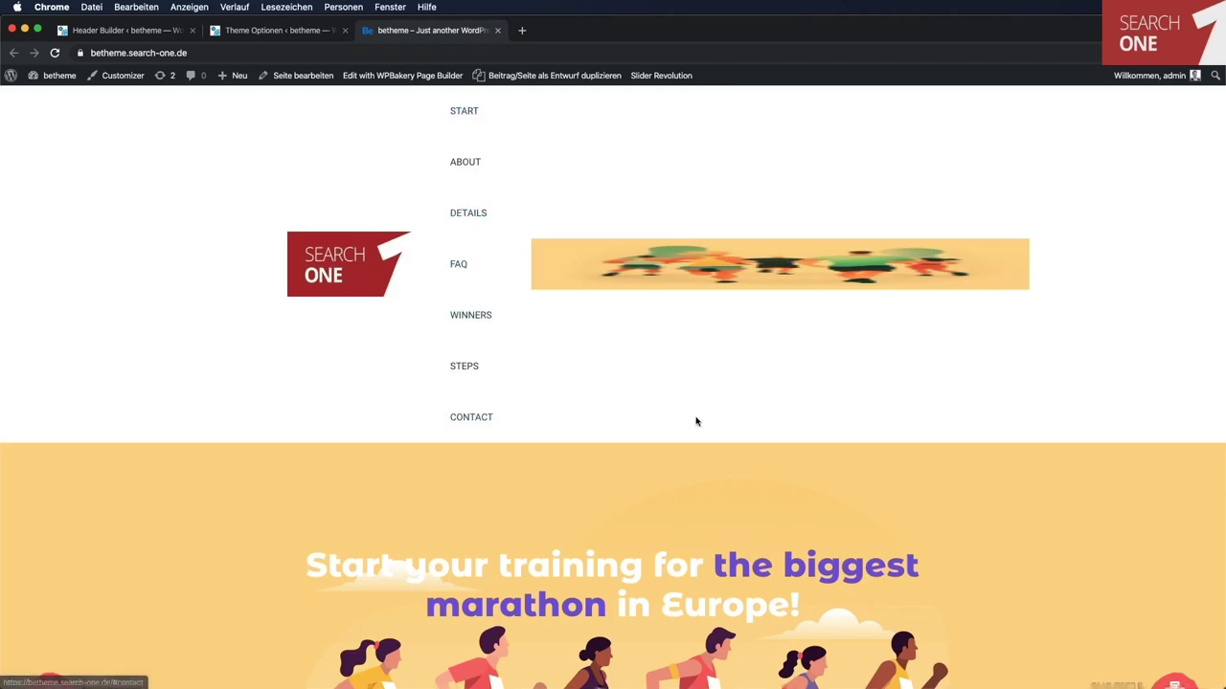
click(153, 35)
Delete the Image element, move the Menu into the header's centre cell, and save the header.
click(680, 259)
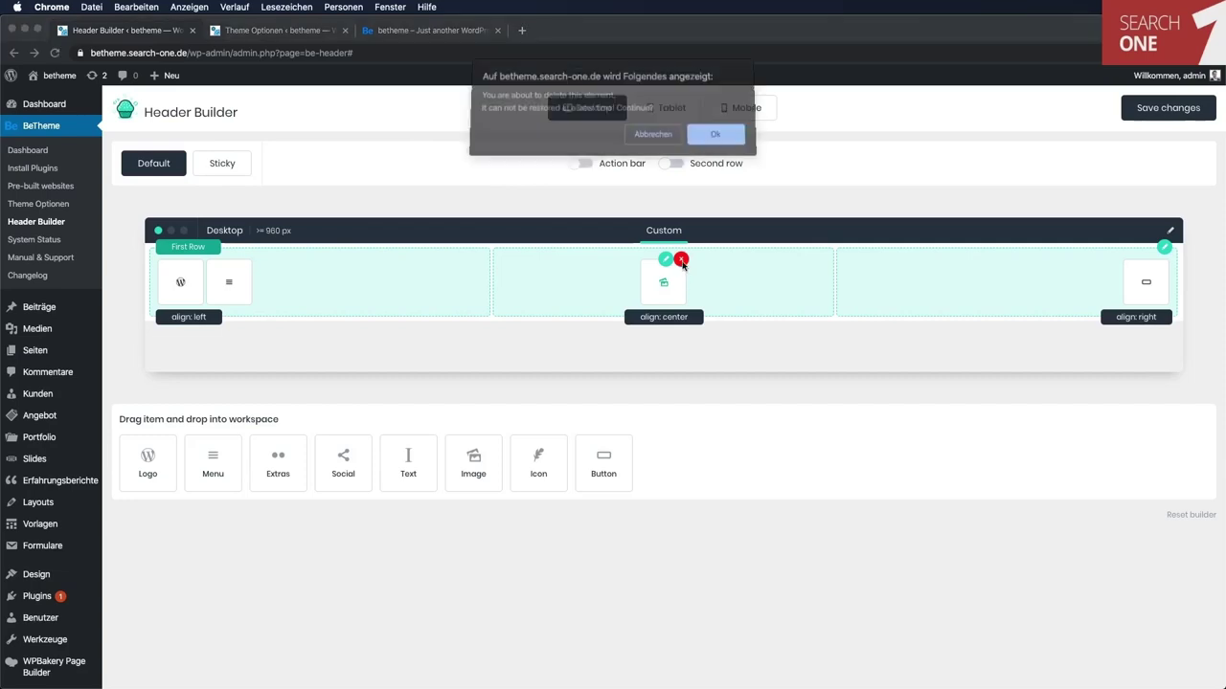
click(715, 137)
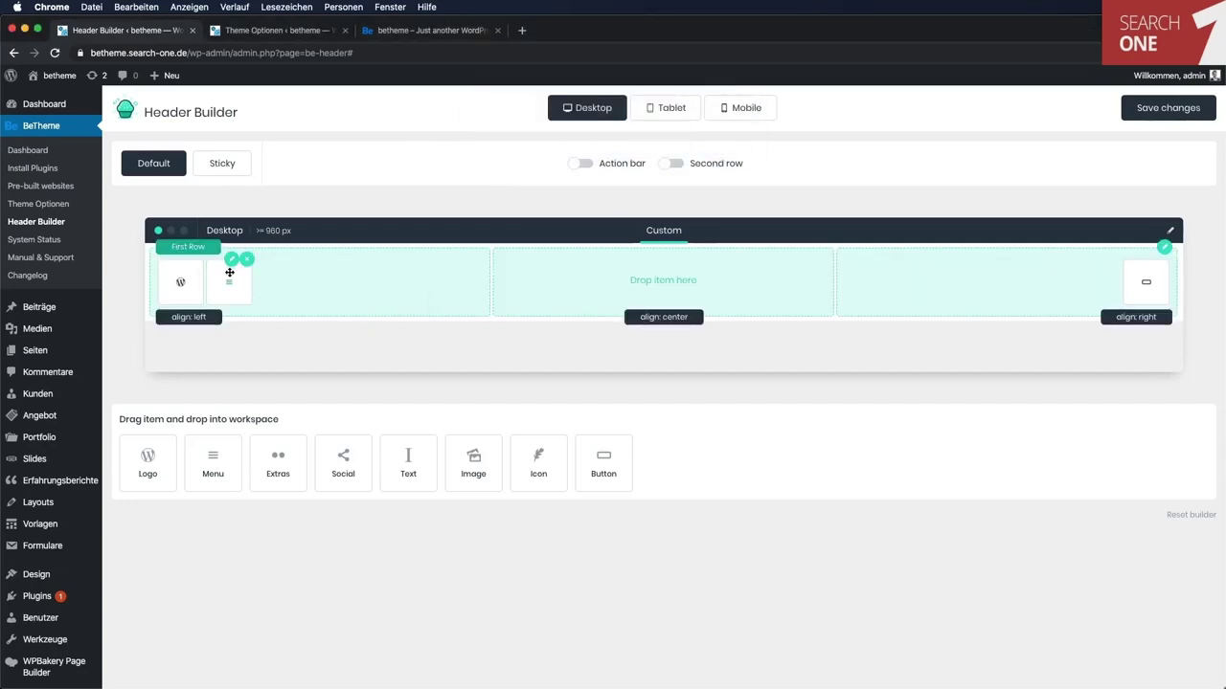
drag(236, 280, 651, 279)
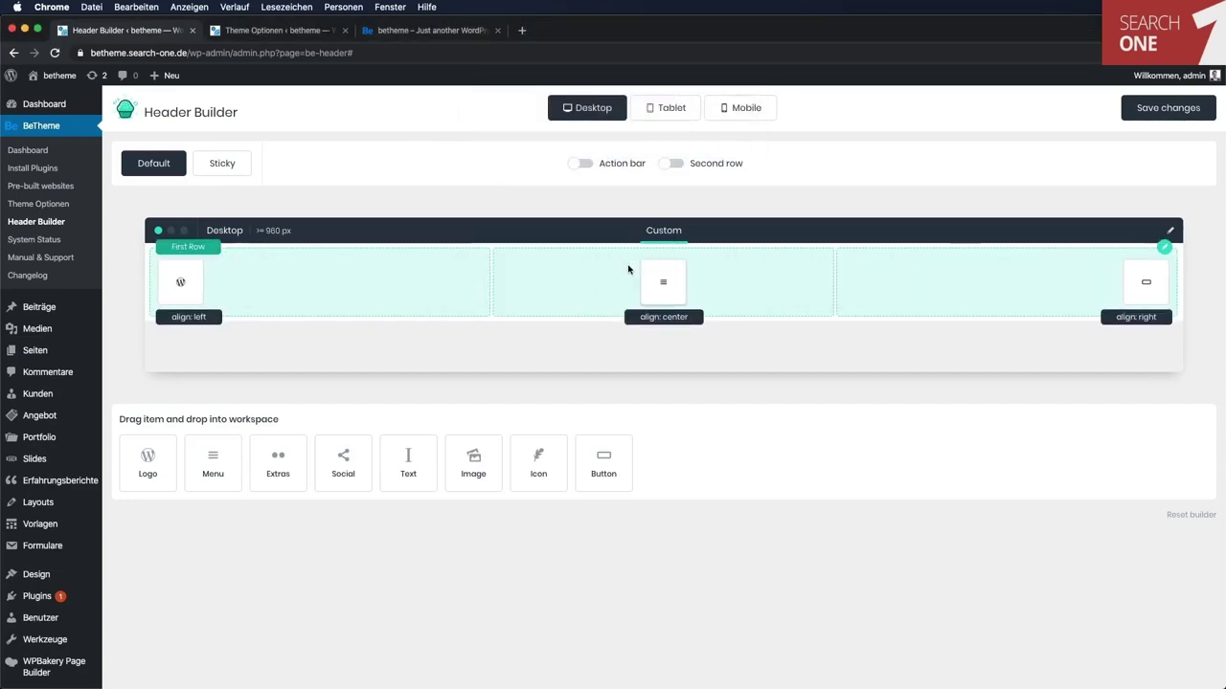
click(1168, 108)
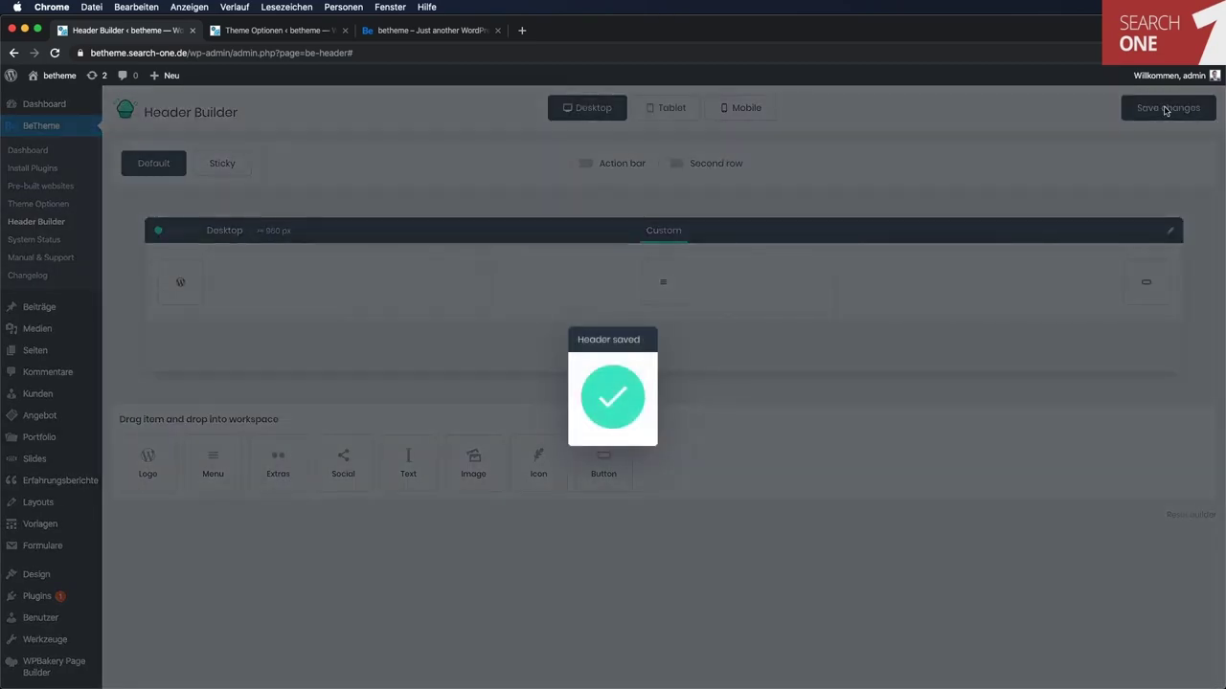
Reload the front page to check the centred menu beside the logo, and return to the Header Builder.
click(426, 30)
click(54, 52)
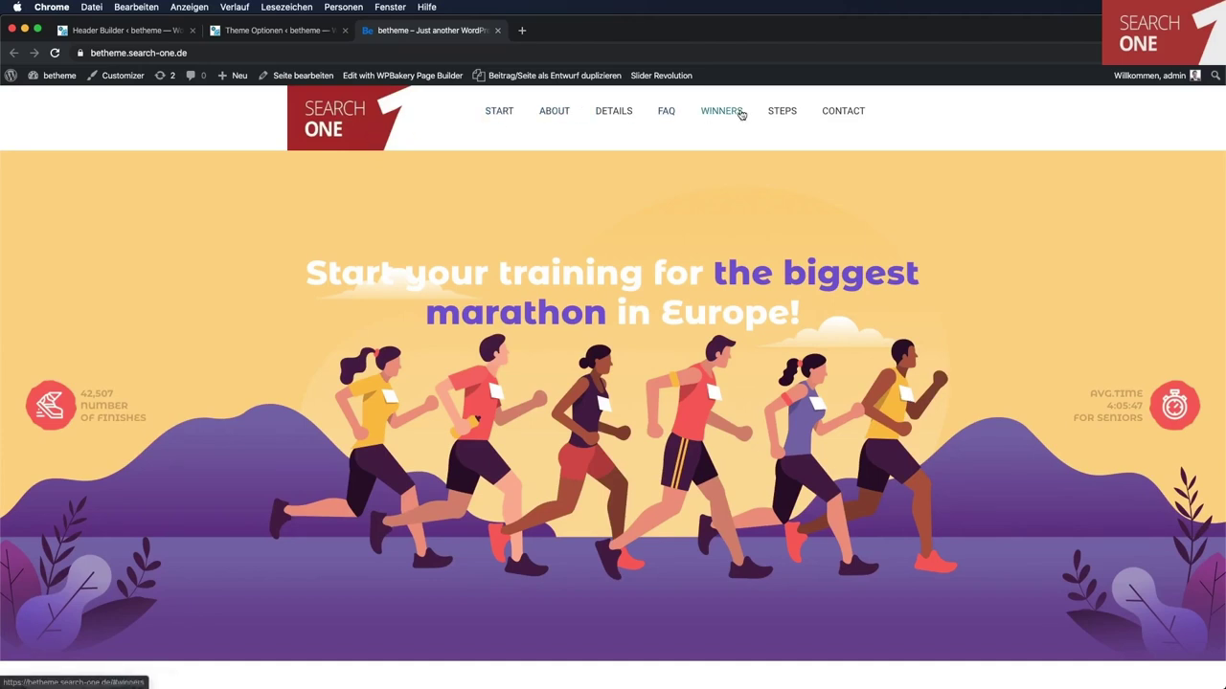
click(147, 30)
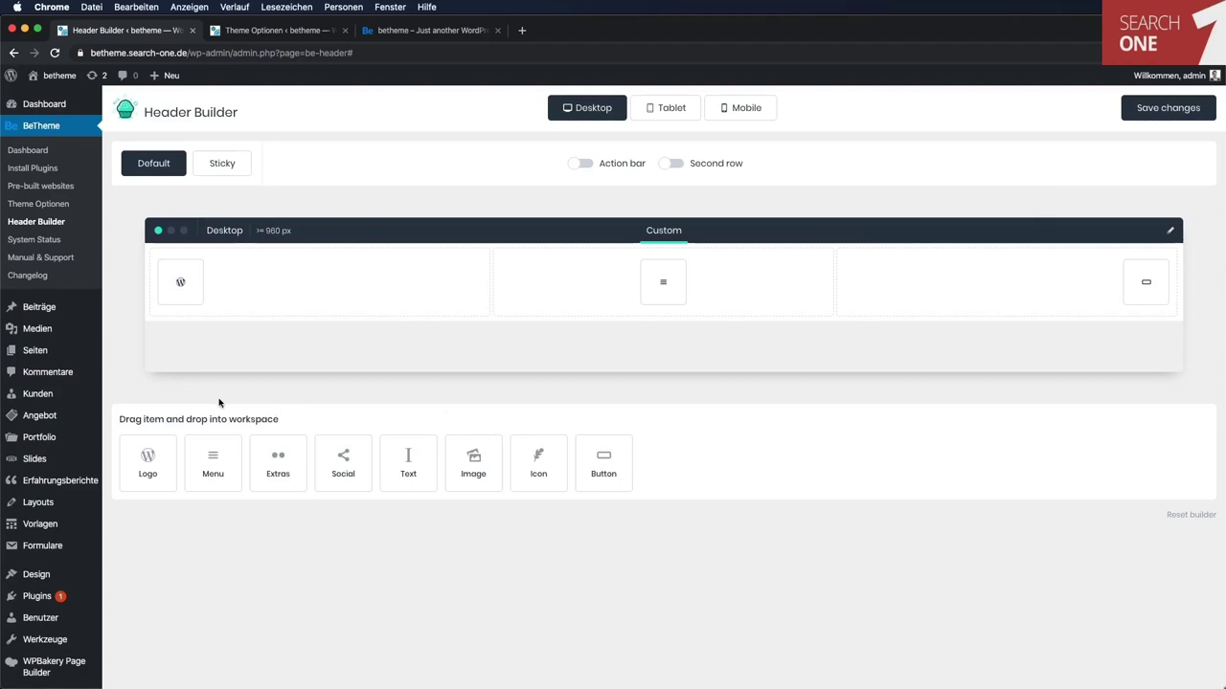
mouse_move(53, 400)
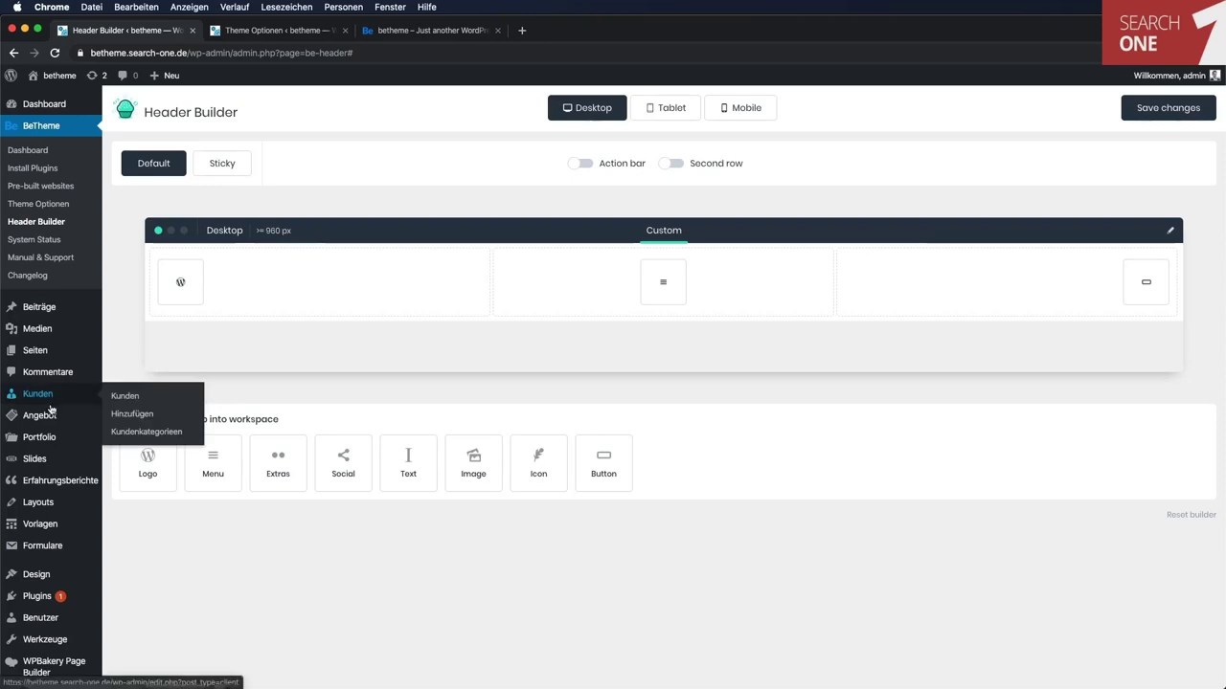
mouse_move(50, 441)
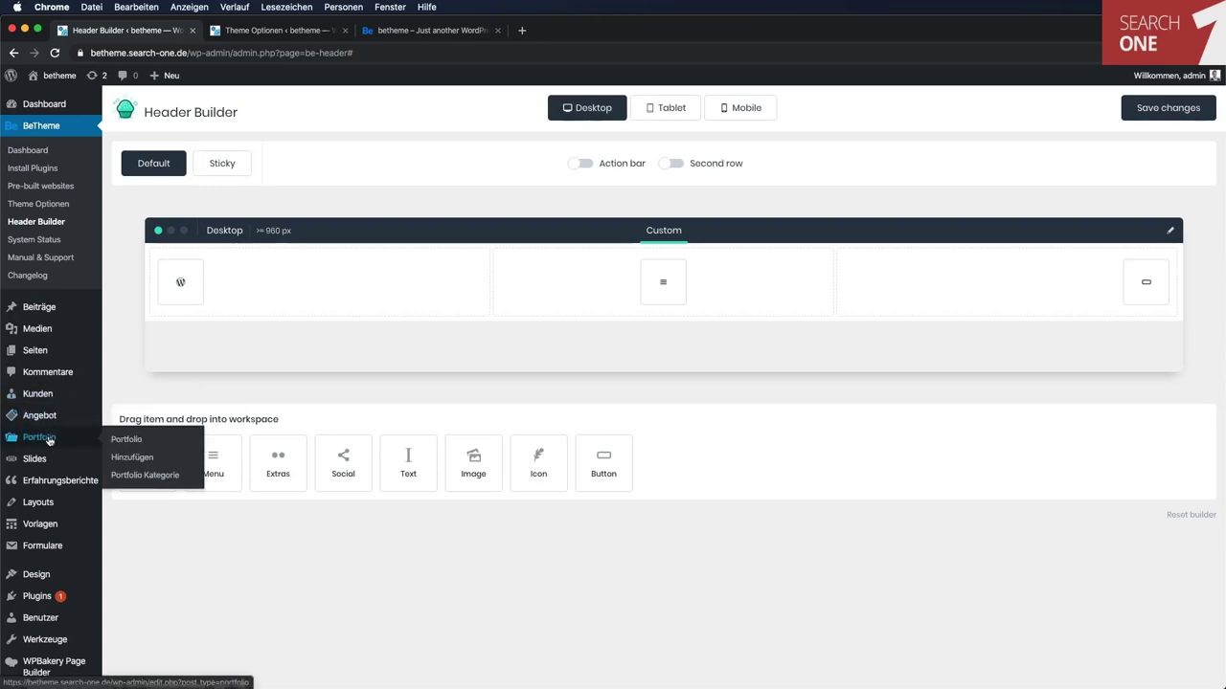
mouse_move(45, 497)
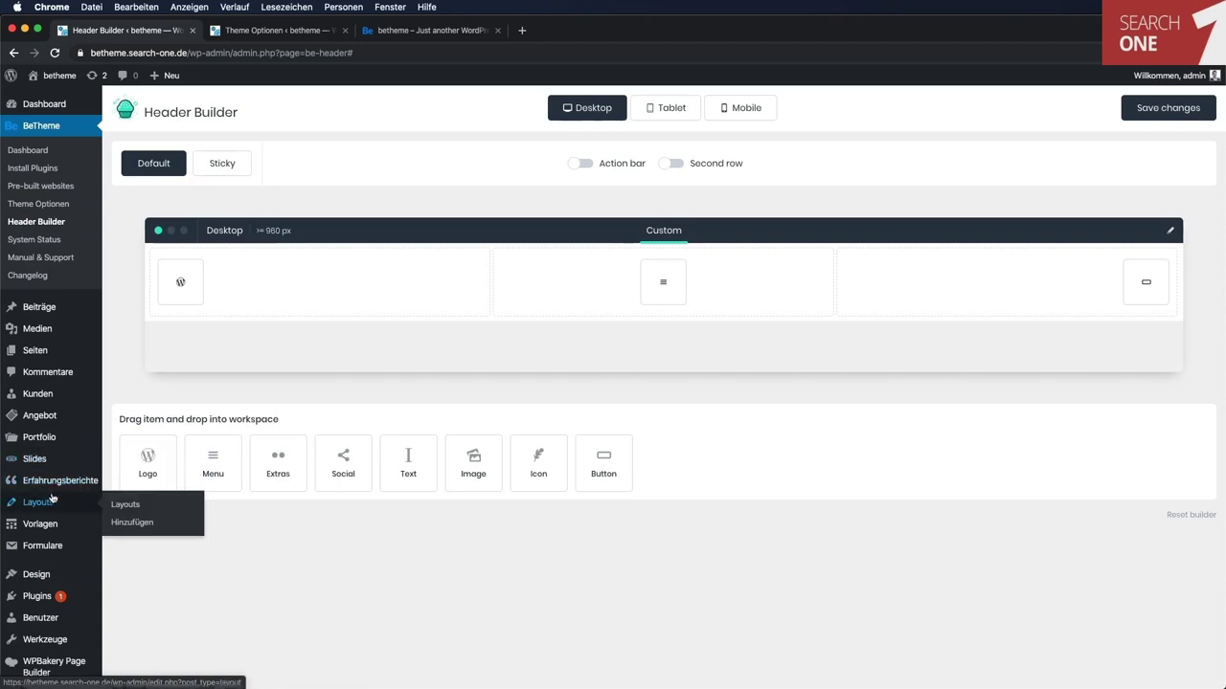
mouse_move(70, 524)
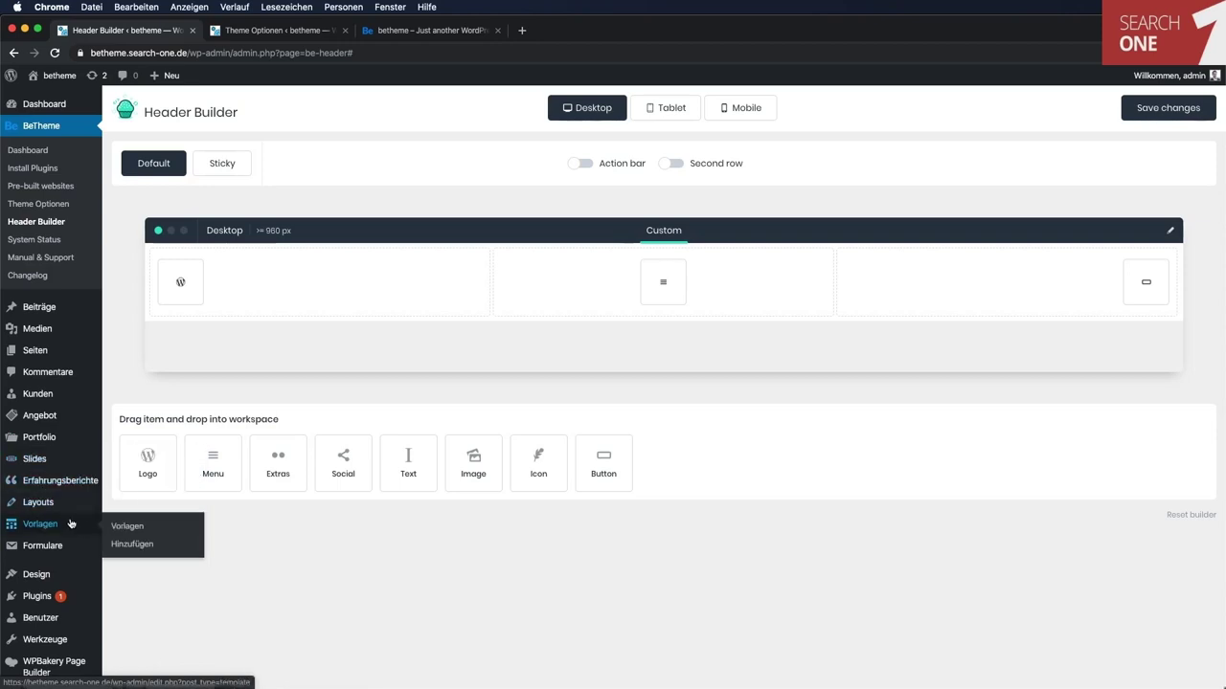
scroll(75, 520, down, 2)
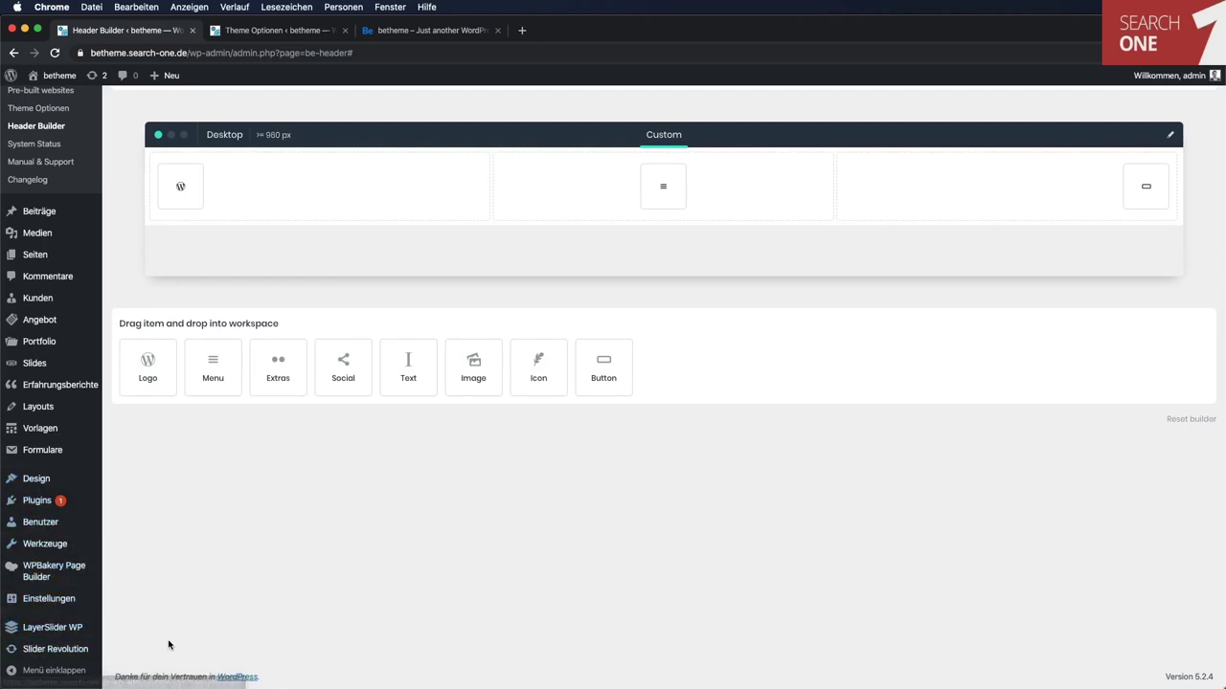
scroll(281, 553, up, 2)
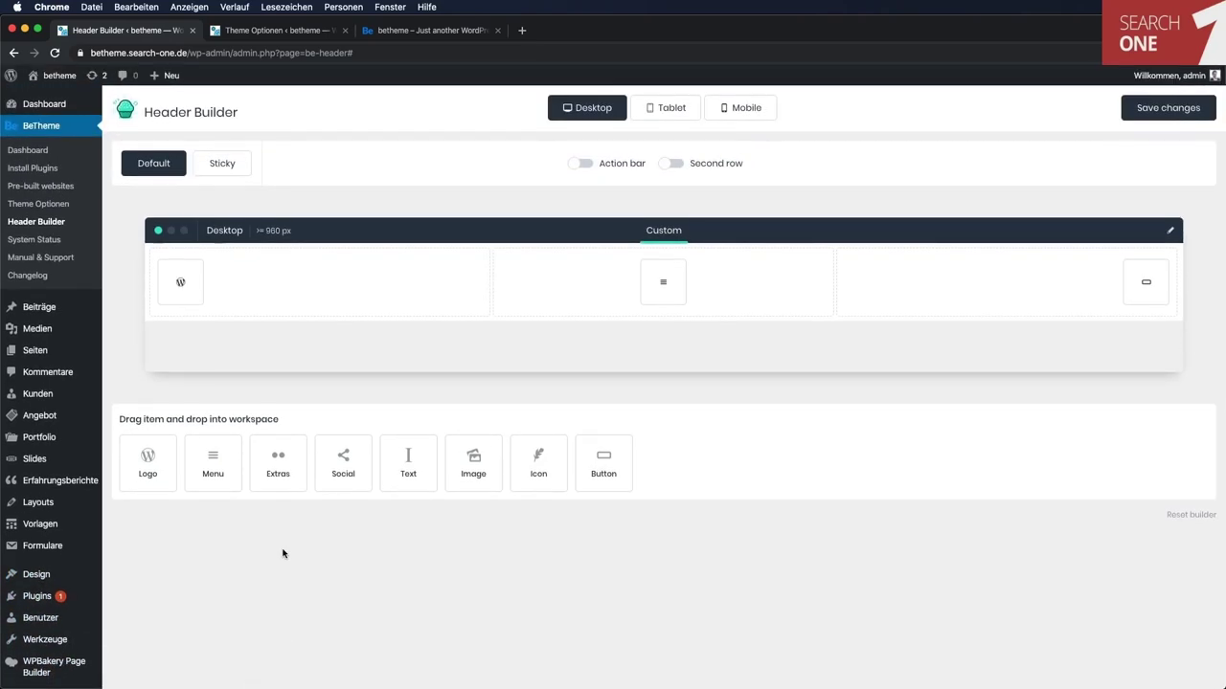
Create a new Kunden entry titled "Superkunde".
click(68, 395)
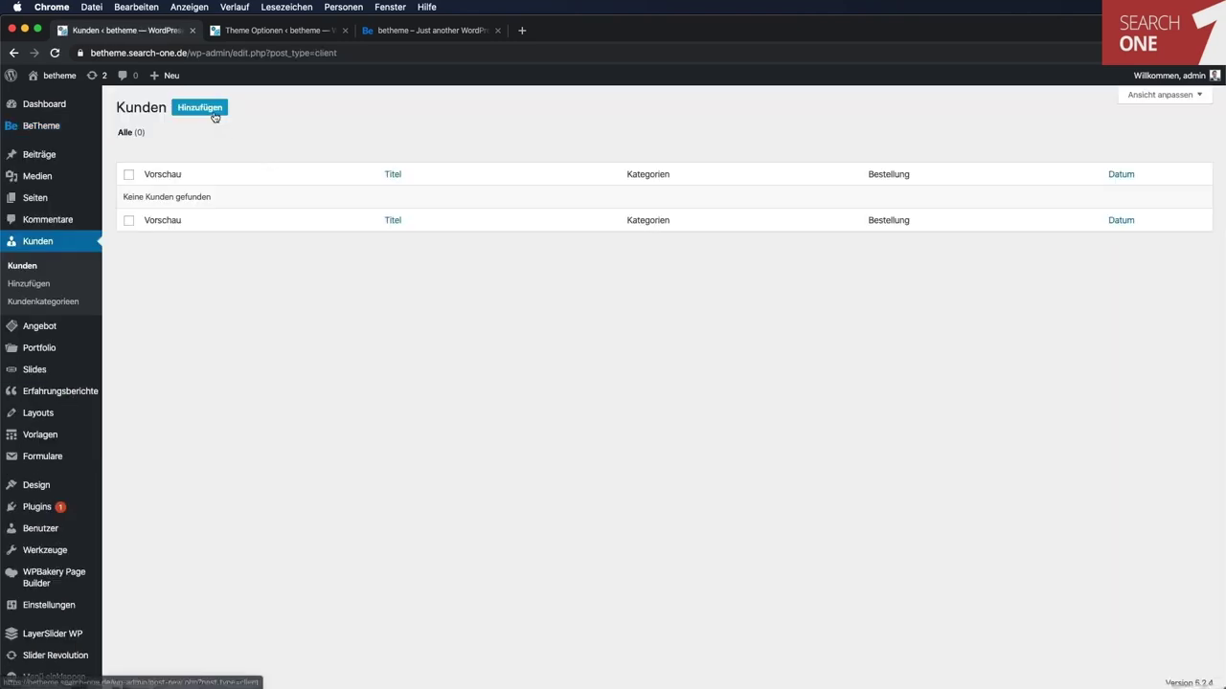
click(214, 114)
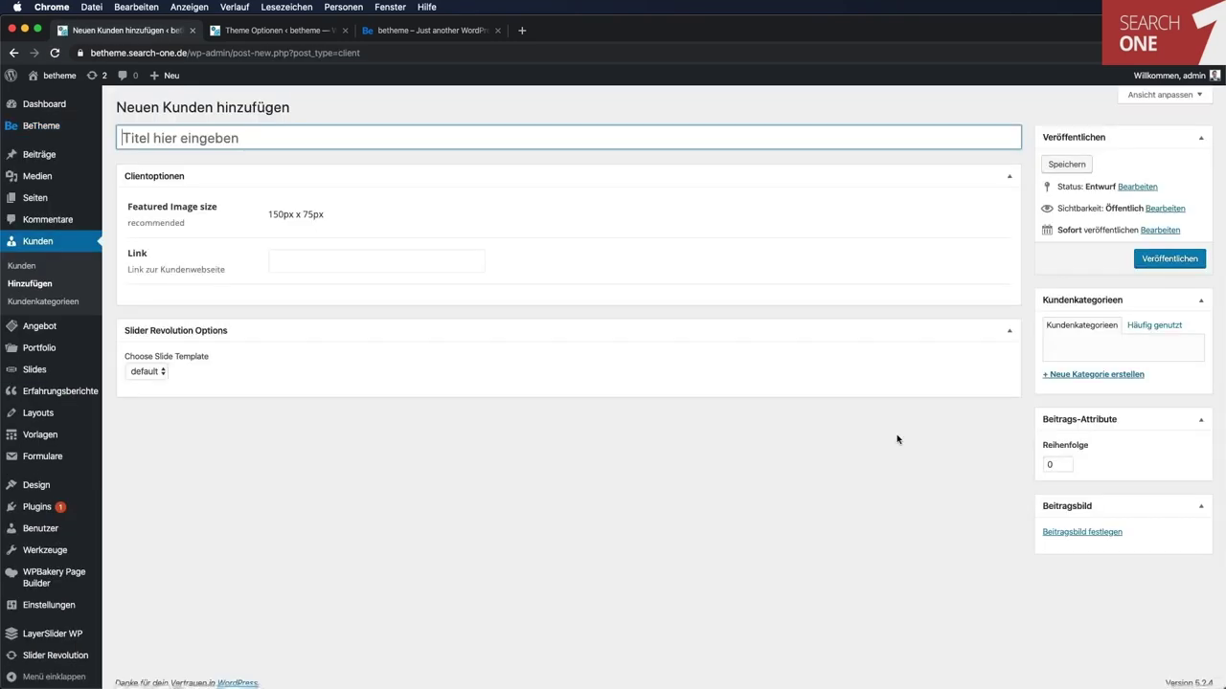
text(Superkunde)
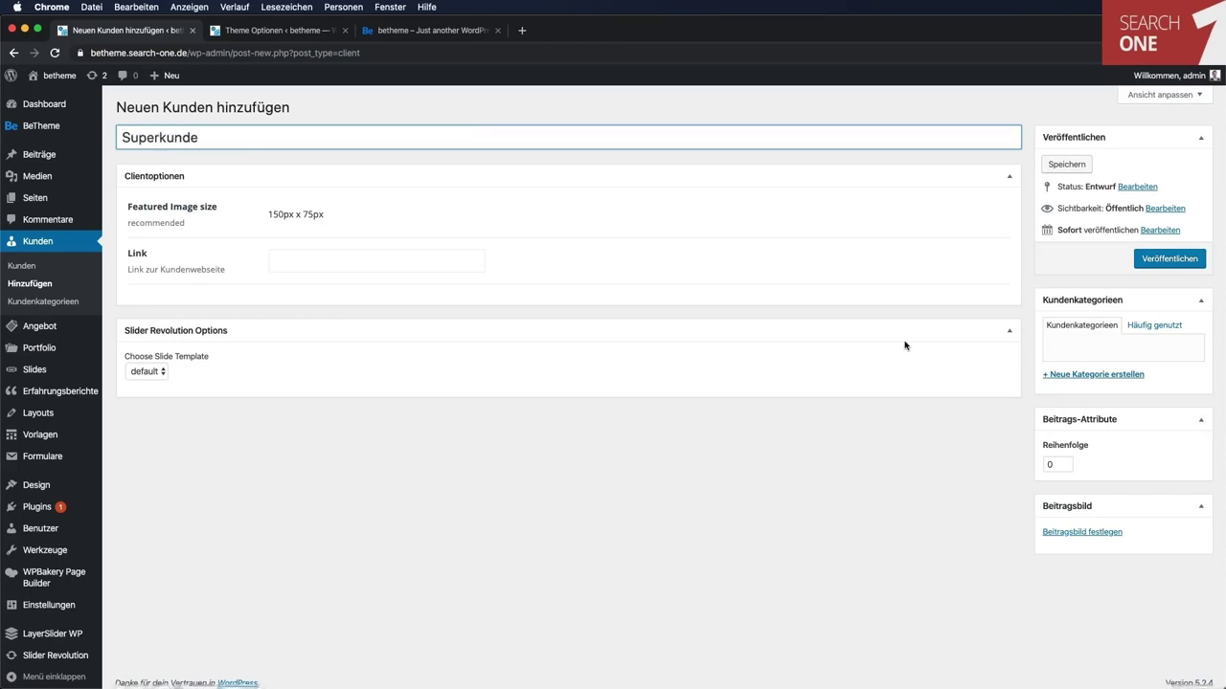
click(709, 523)
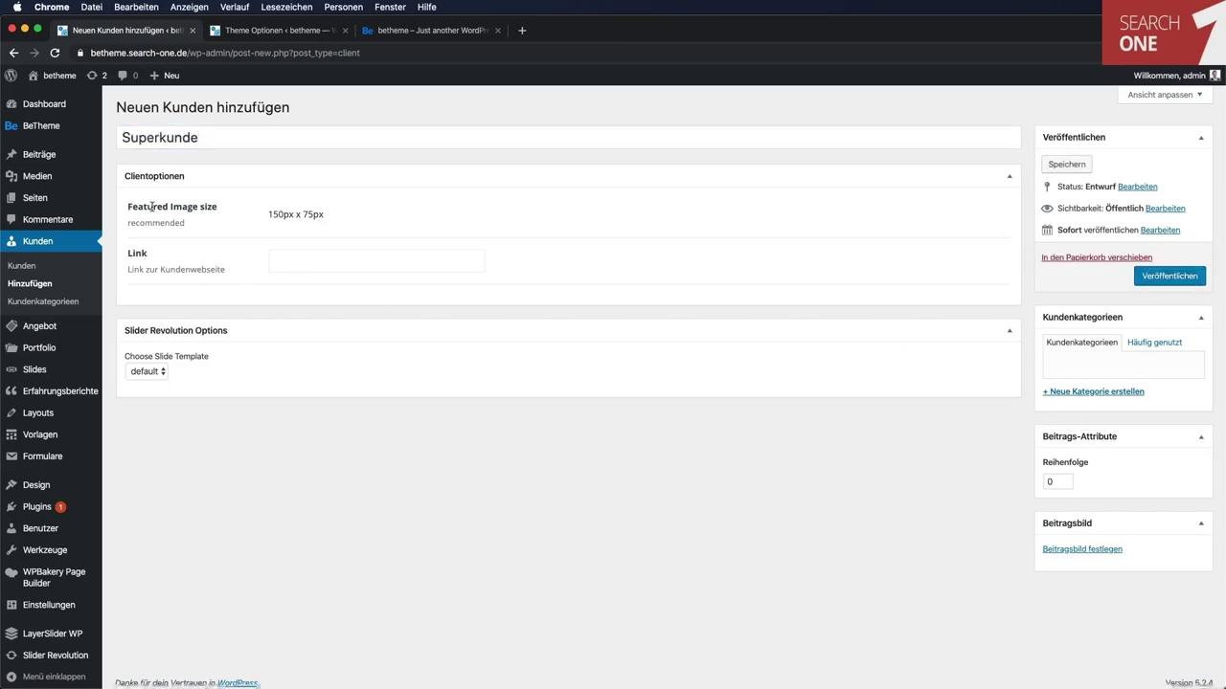
click(1085, 547)
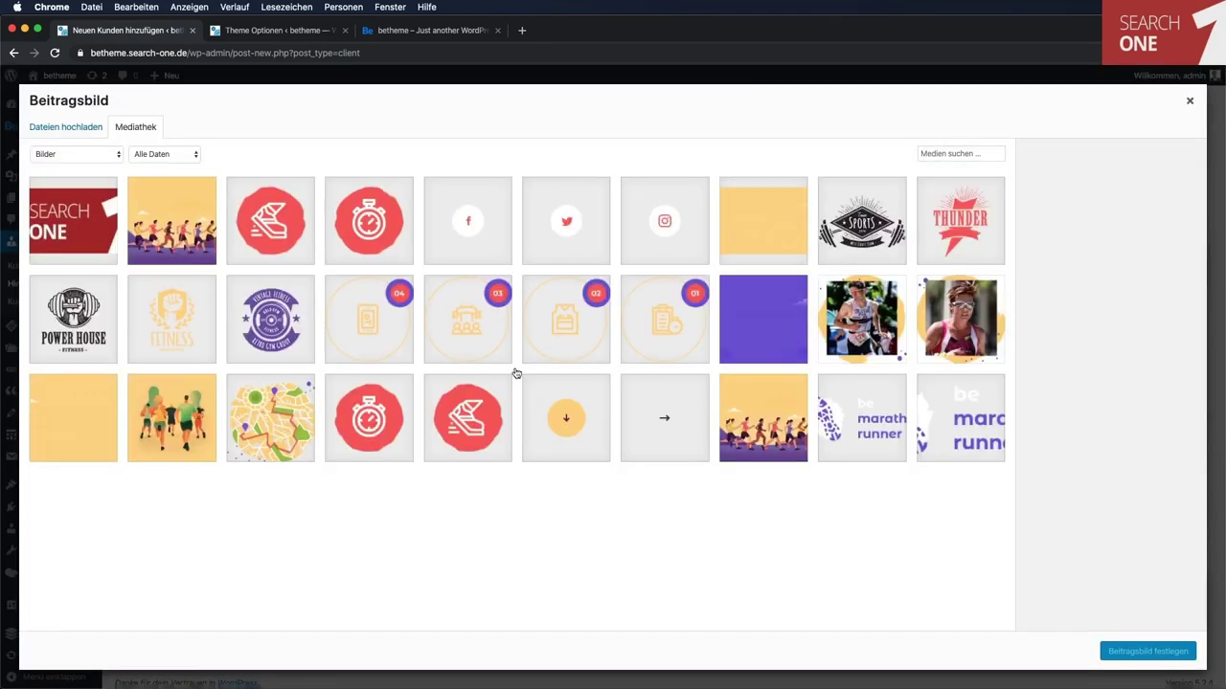
click(890, 322)
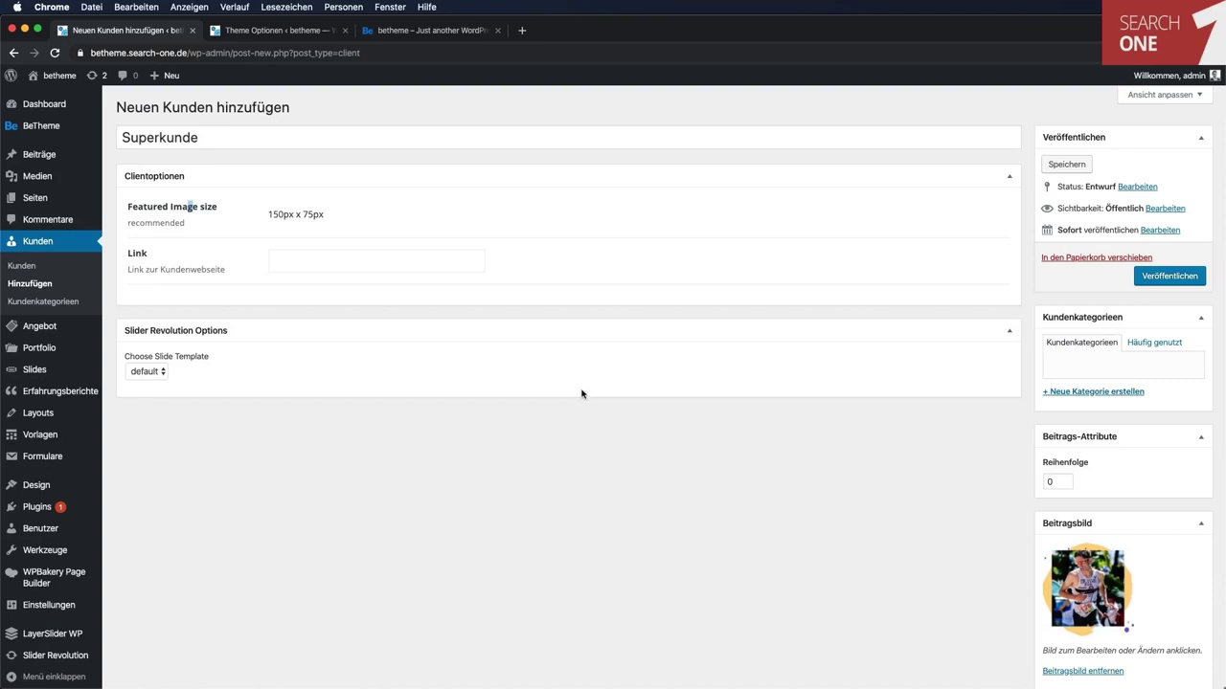
click(311, 254)
text(https://www.google.de)
click(1176, 276)
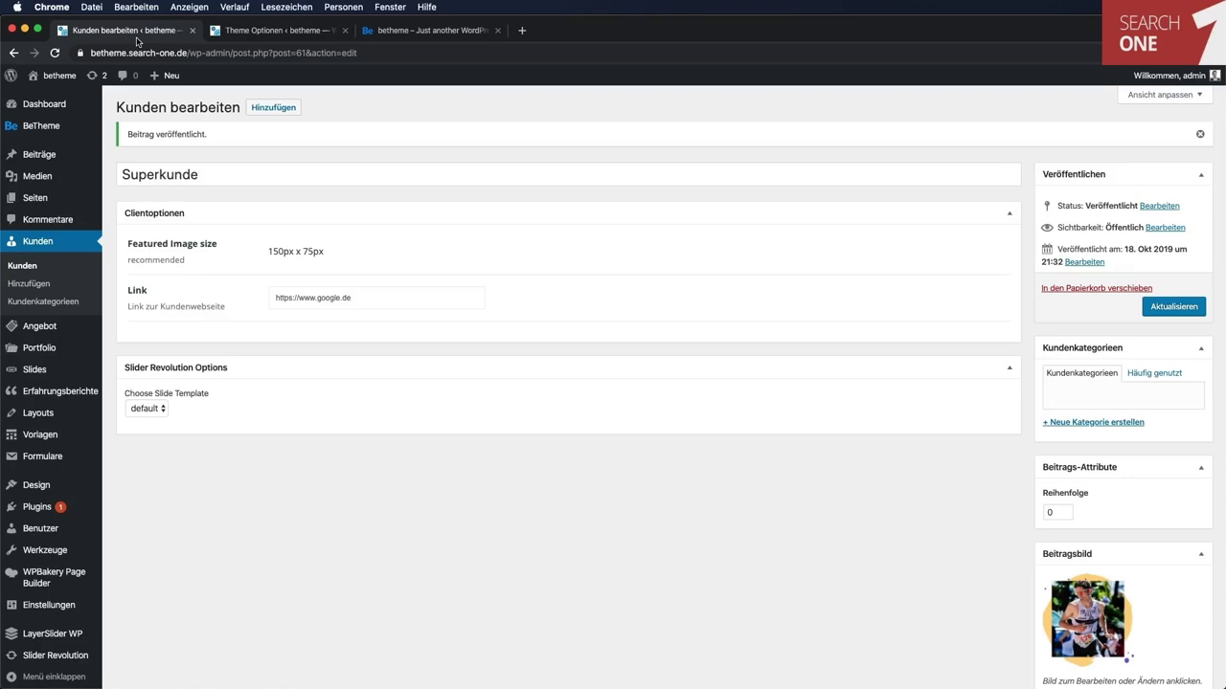
Open the Erfahrungsberichte section and start a new Bewertung to view its content, author, company and link fields.
click(73, 395)
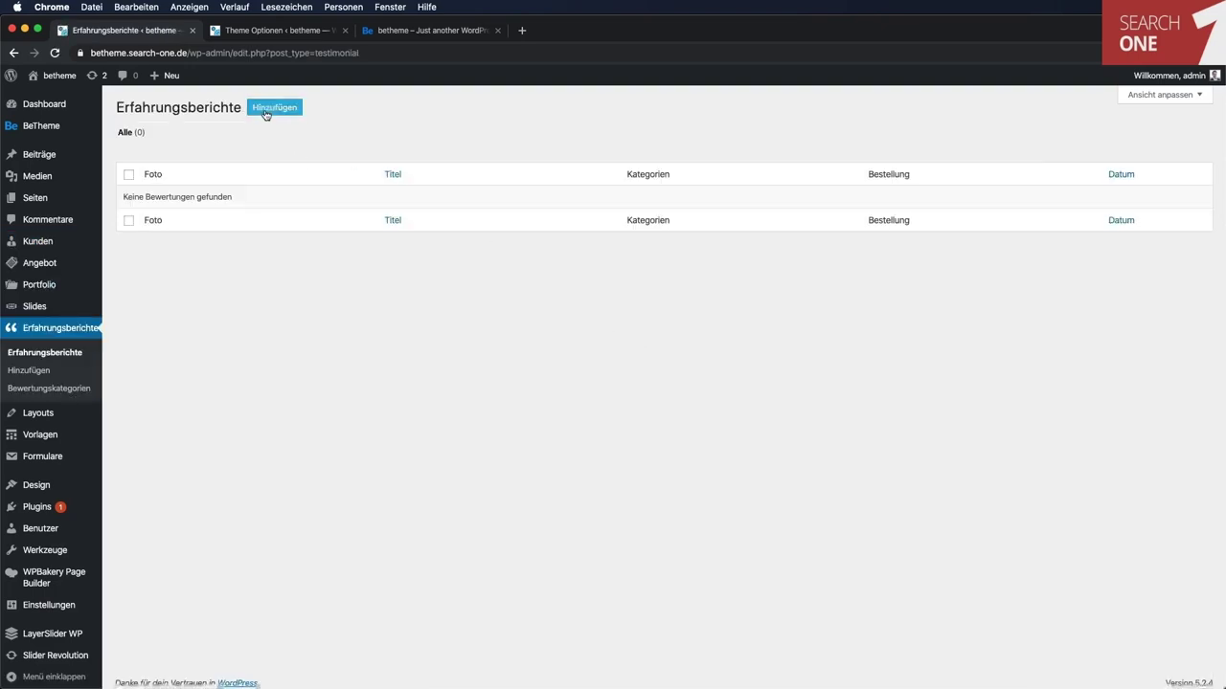
click(274, 109)
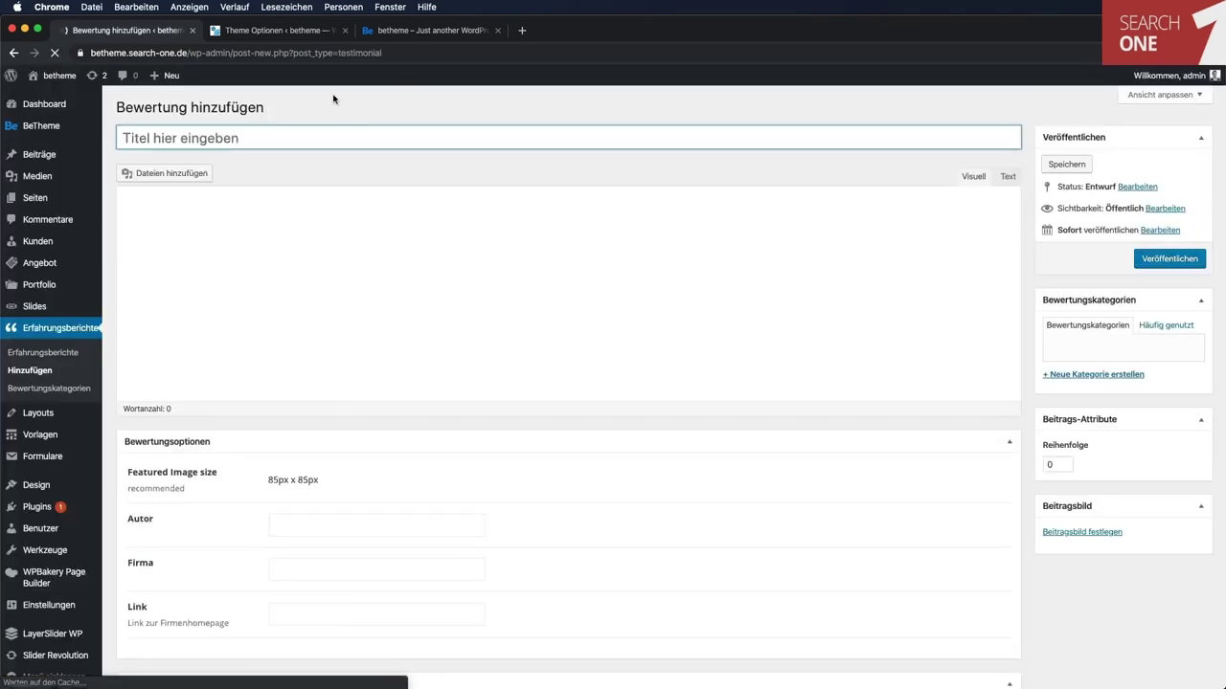
click(501, 294)
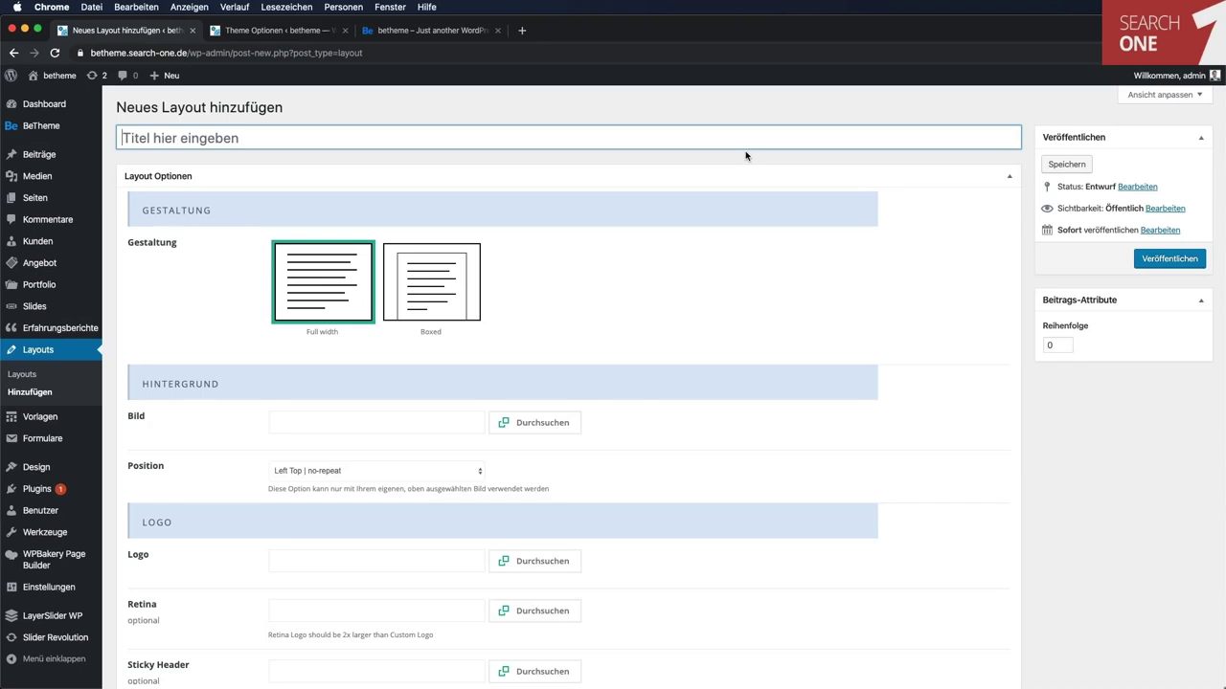
Title the new layout "Mein Layout" and review its background, logo and Kopfzeile style options.
text(Mein Layout)
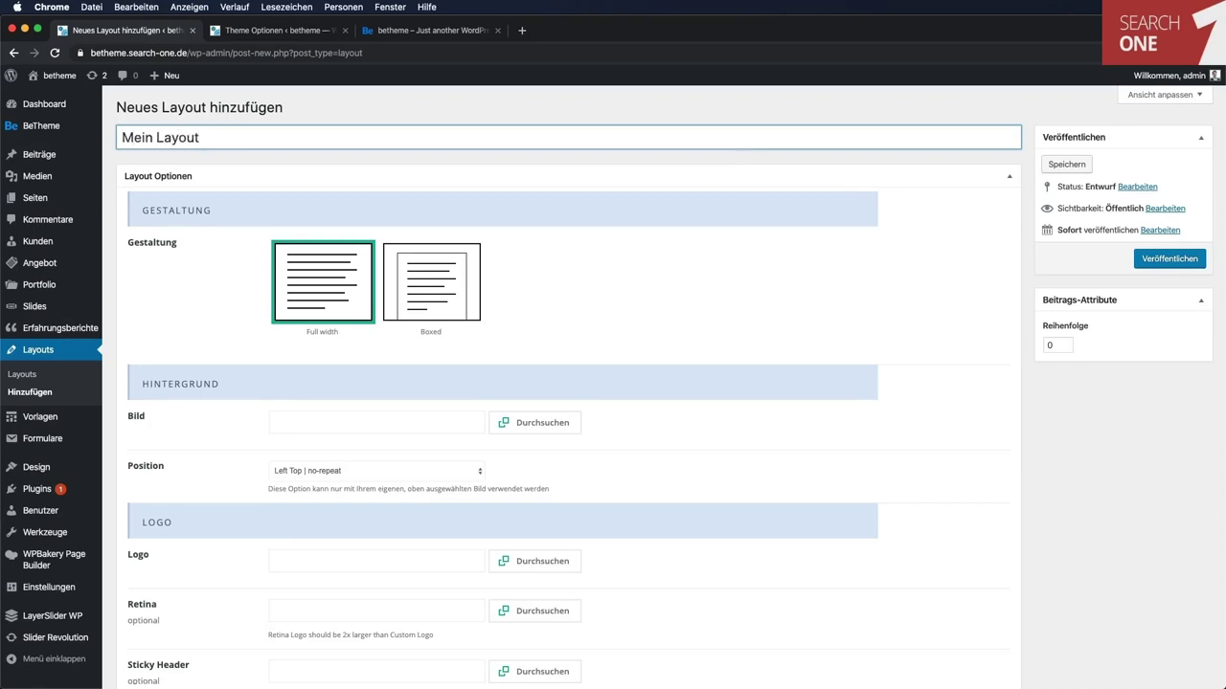
scroll(719, 327, down, 10)
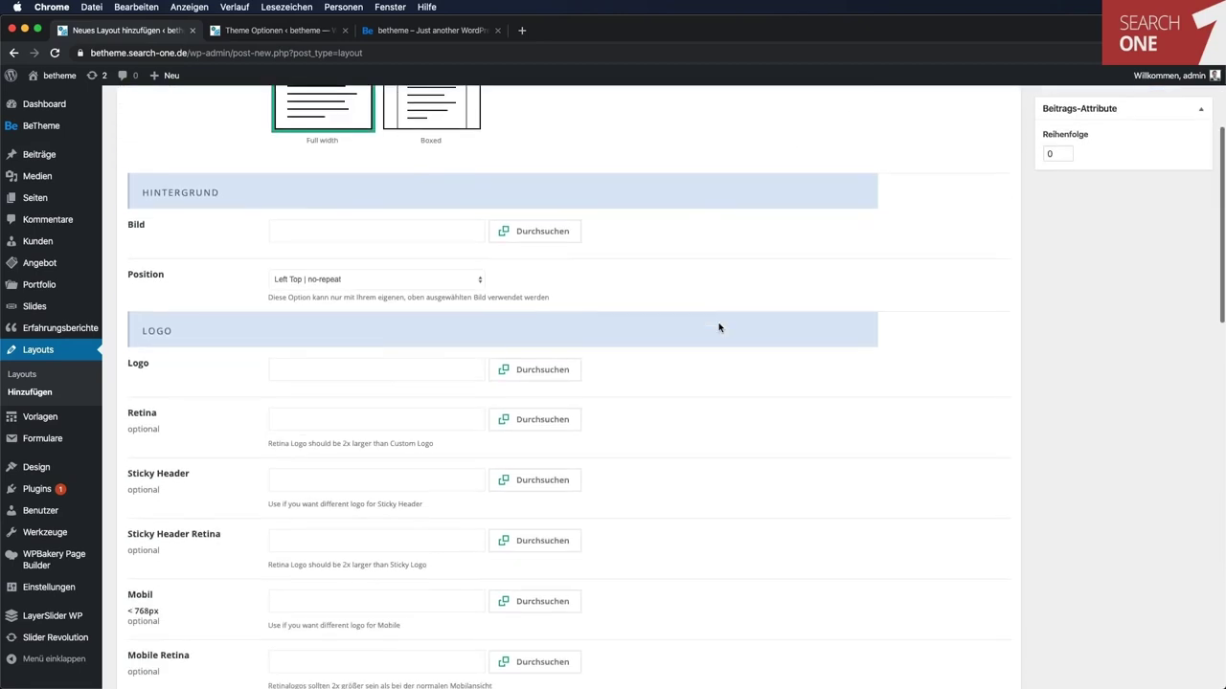
scroll(720, 327, down, 2)
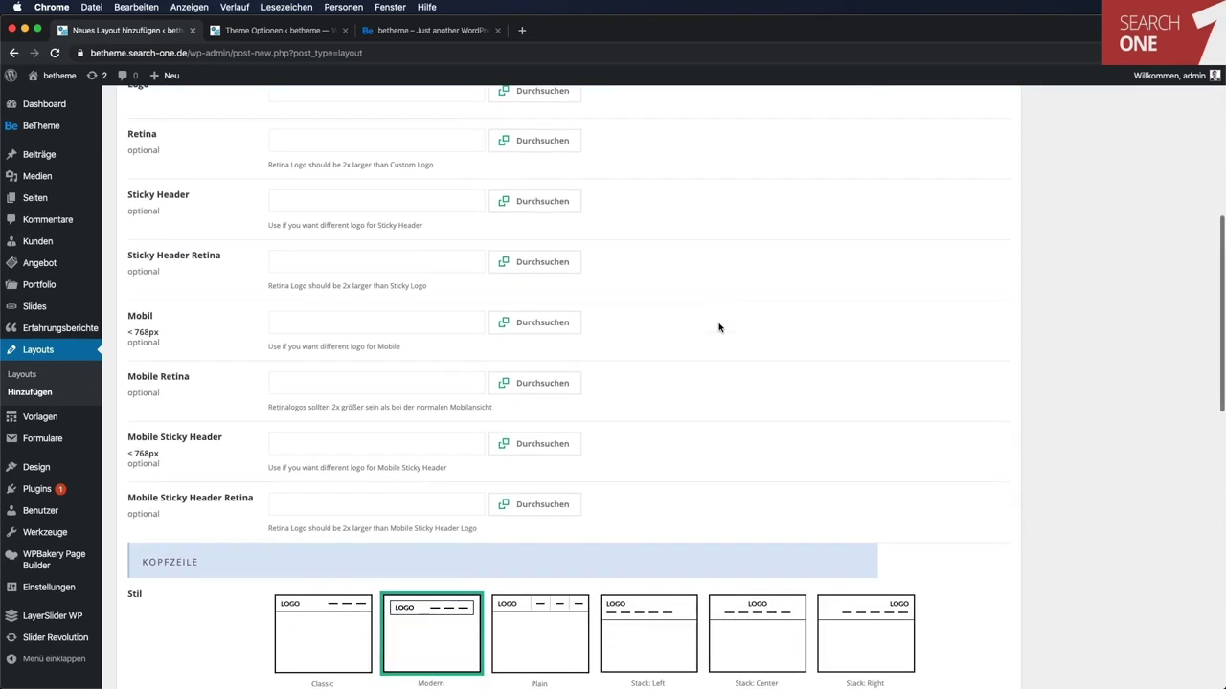
scroll(719, 328, down, 6)
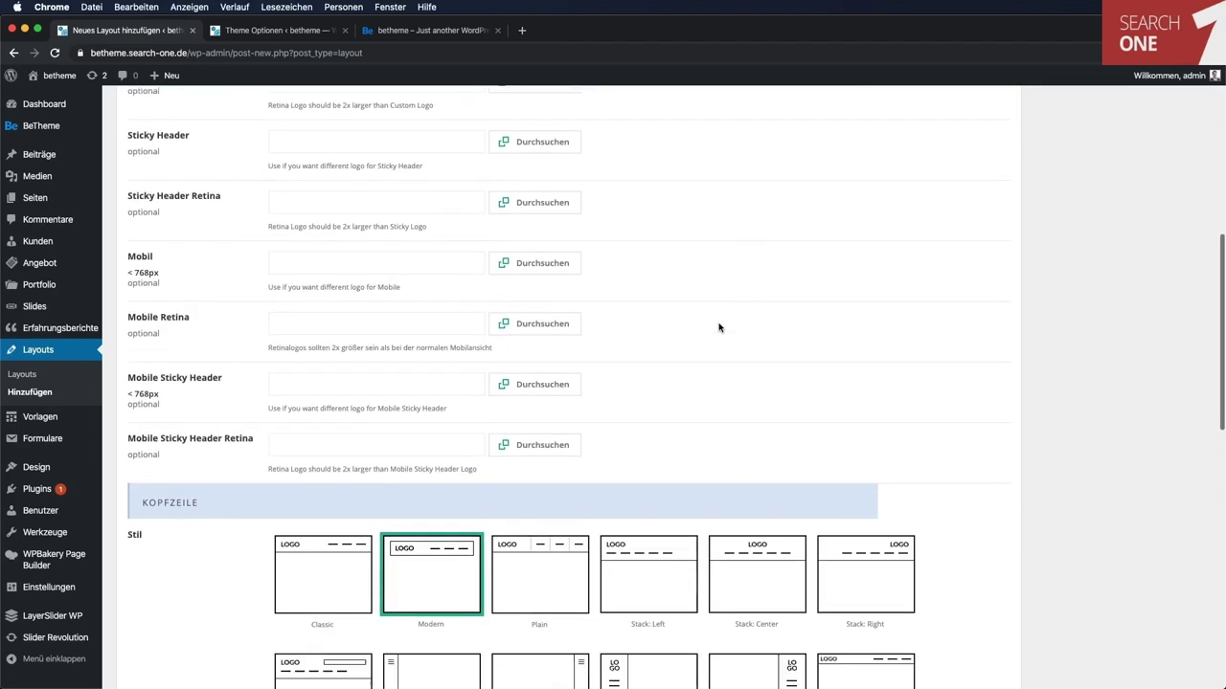
scroll(719, 328, down, 4)
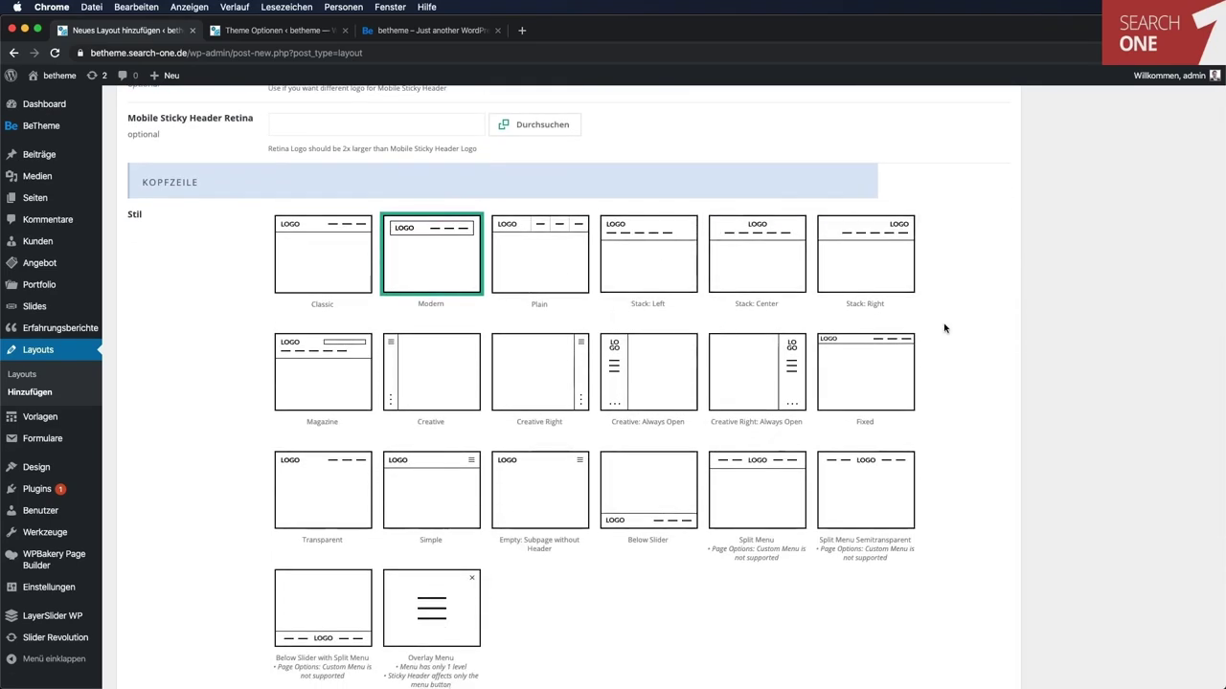
scroll(944, 328, down, 2)
scroll(944, 329, down, 10)
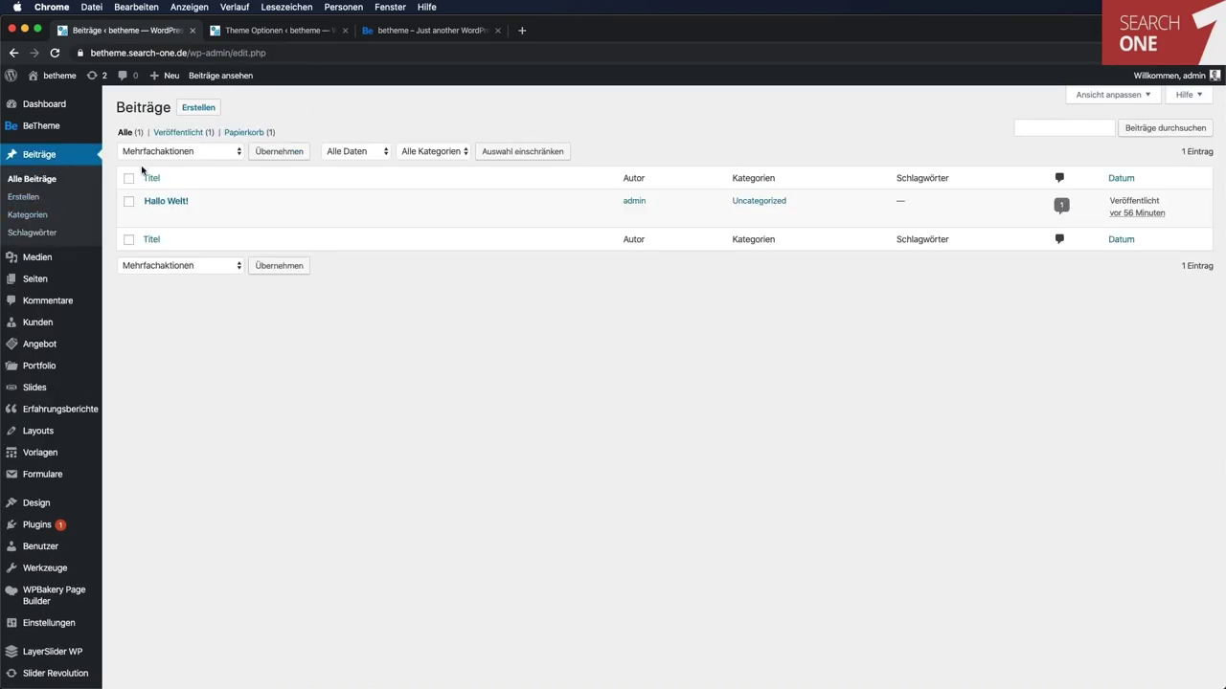
Add a first Muffin Builder section to the "Hallo Welt!" post and review the section's settings.
click(170, 204)
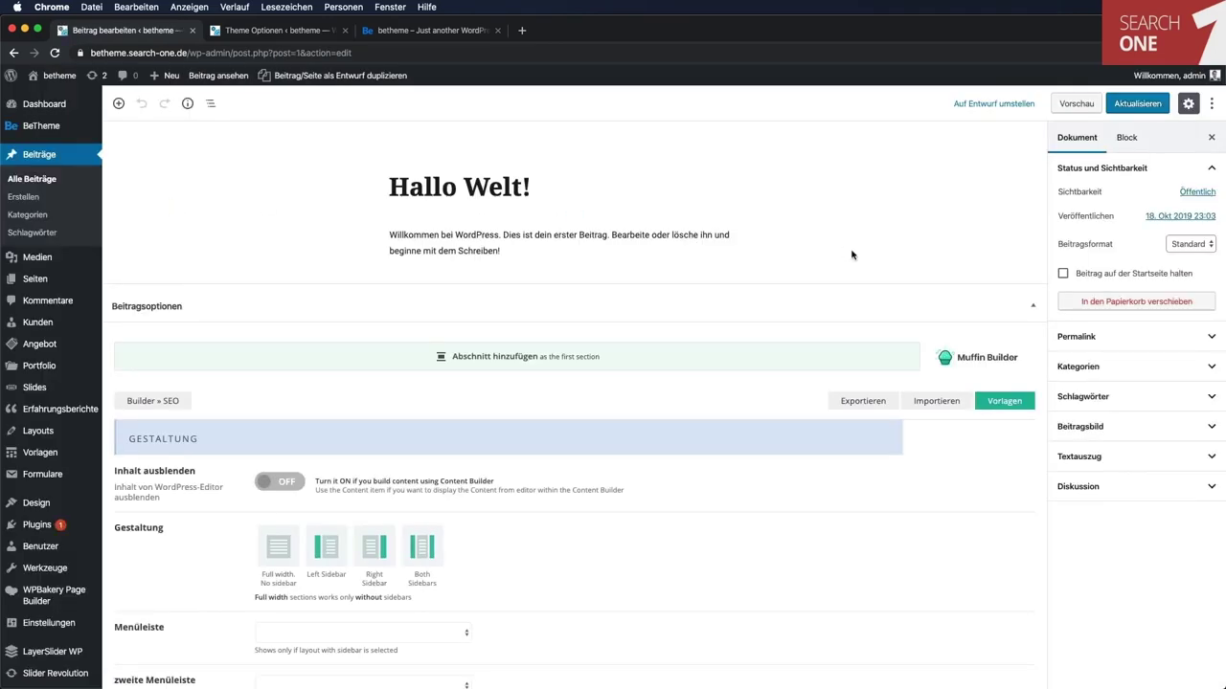
click(529, 358)
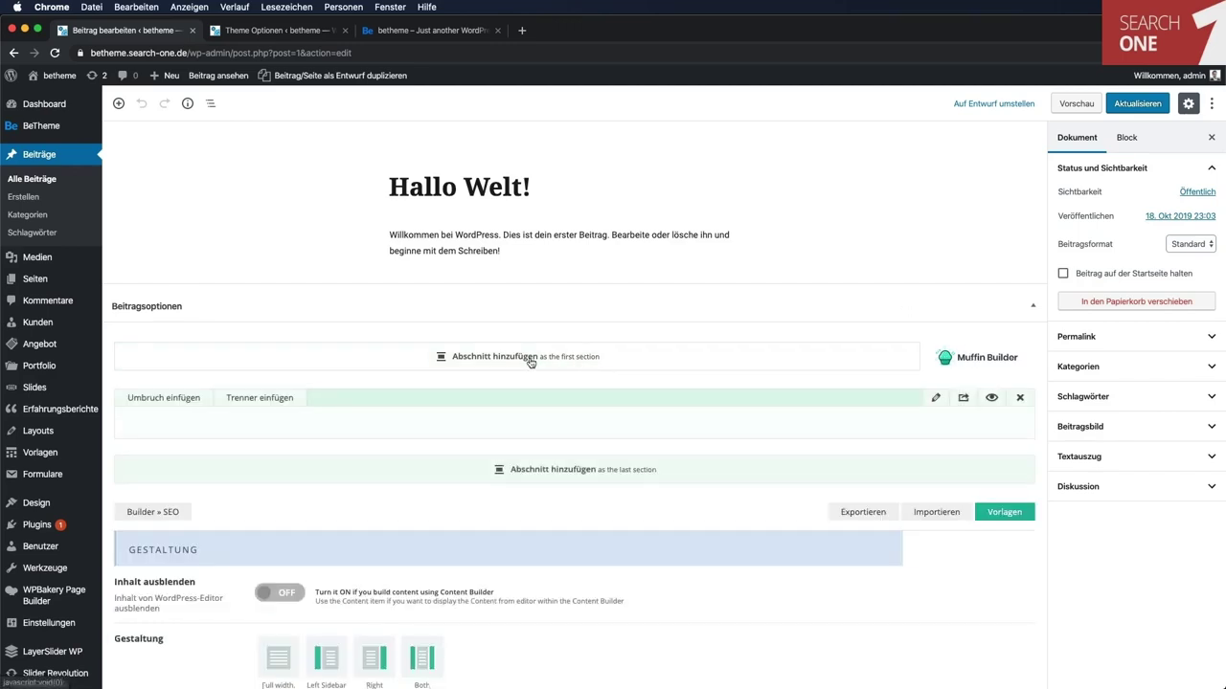
scroll(528, 361, down, 2)
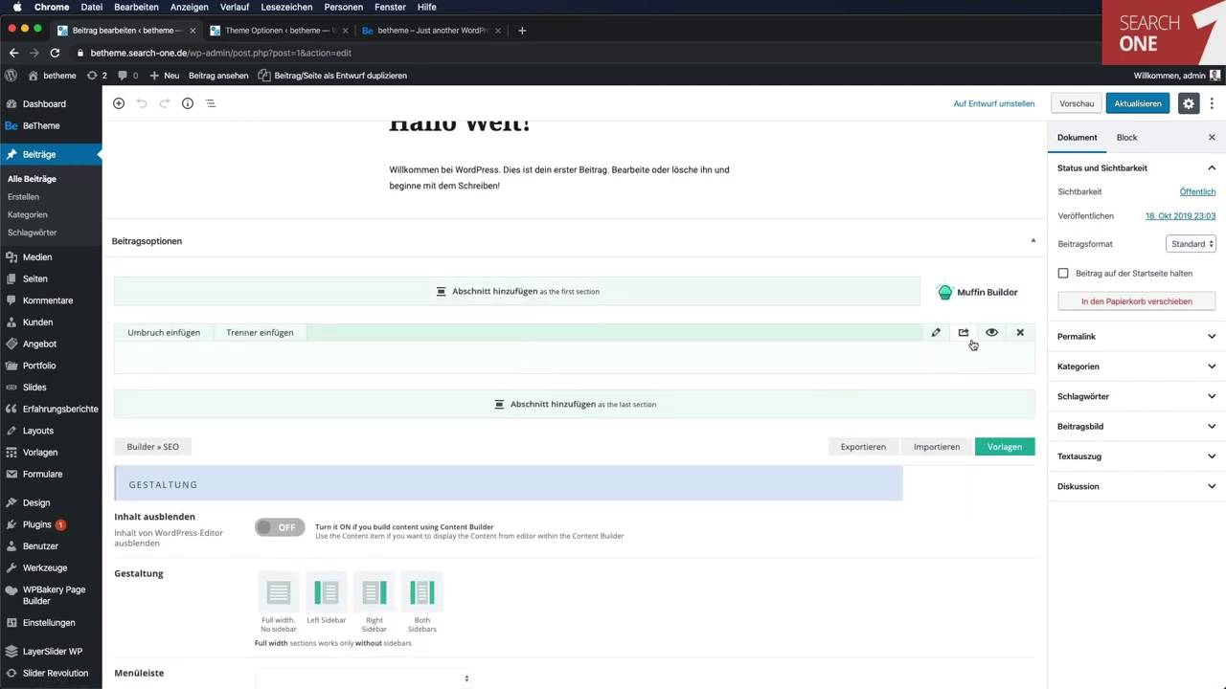
click(938, 334)
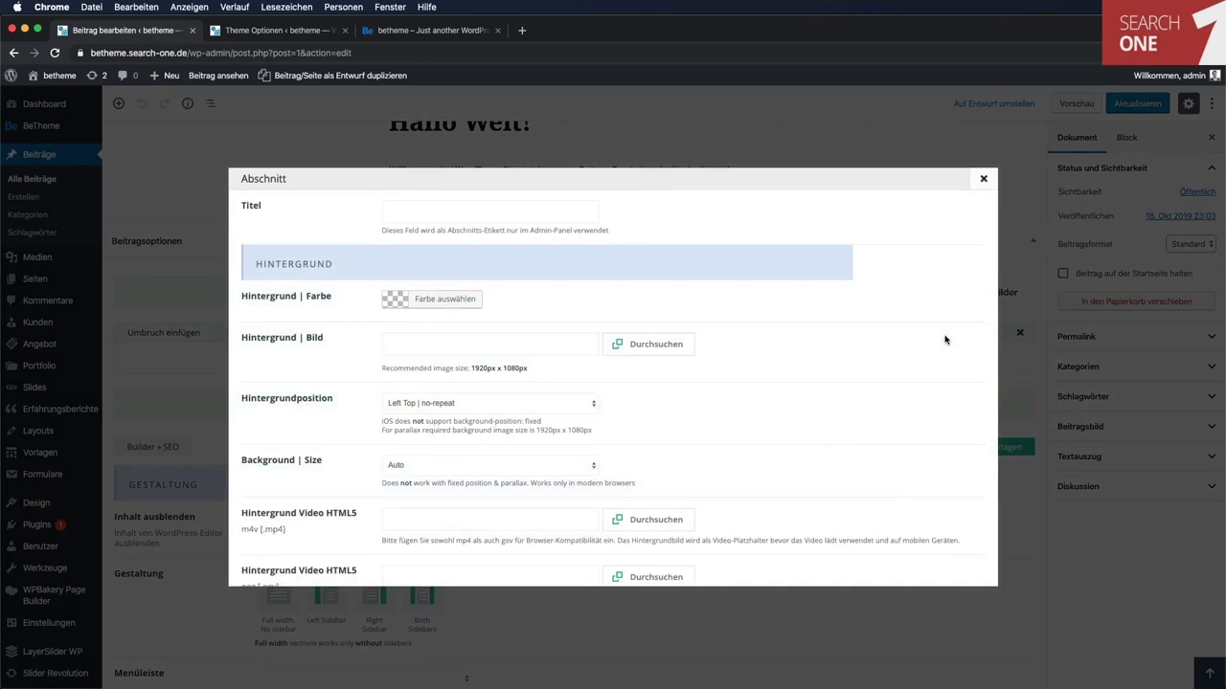
scroll(782, 386, down, 15)
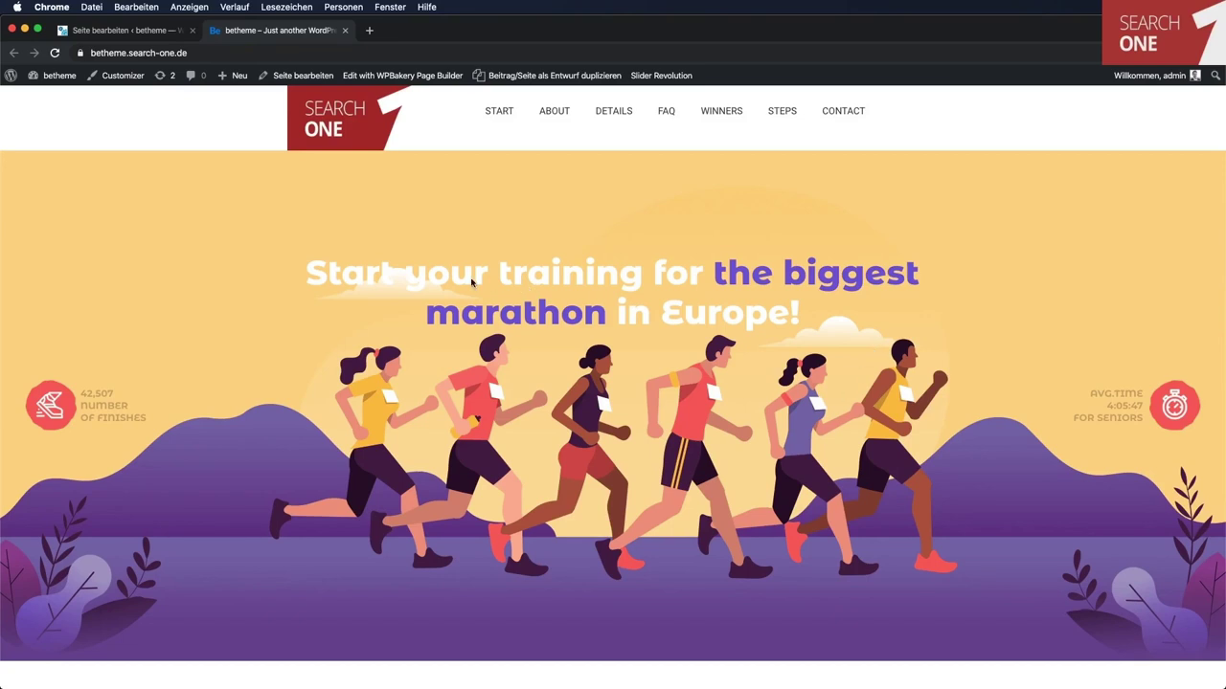
Examine the "sign up for the next run" countdown section on the front page.
scroll(670, 254, down, 8)
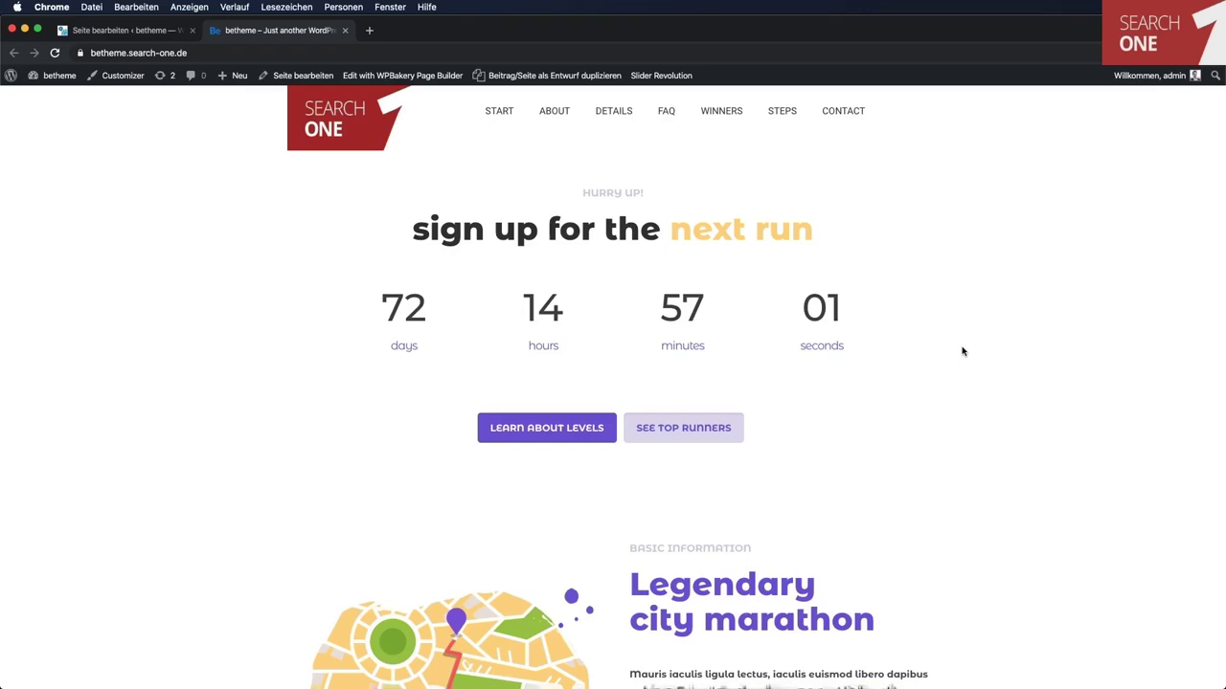
double_click(422, 302)
click(438, 309)
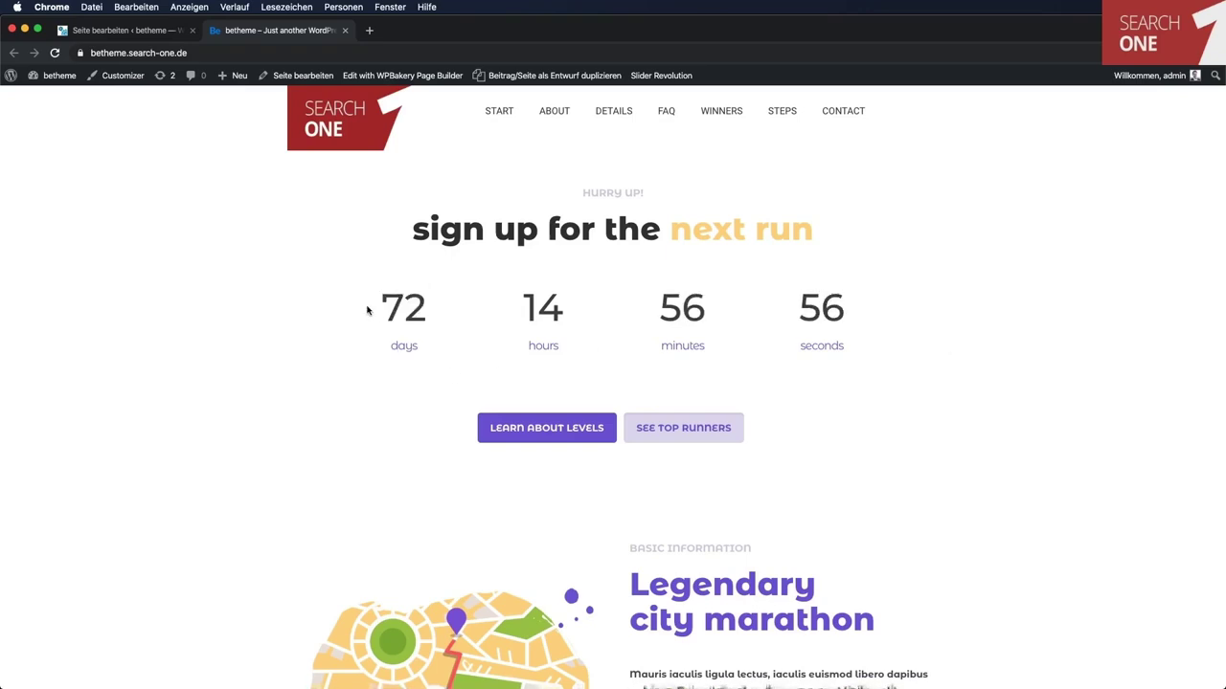
Examine the Home page's Muffin Builder sections down to the MORE INFO IN FAQ button, and inspect that button's settings.
click(149, 35)
scroll(522, 287, down, 5)
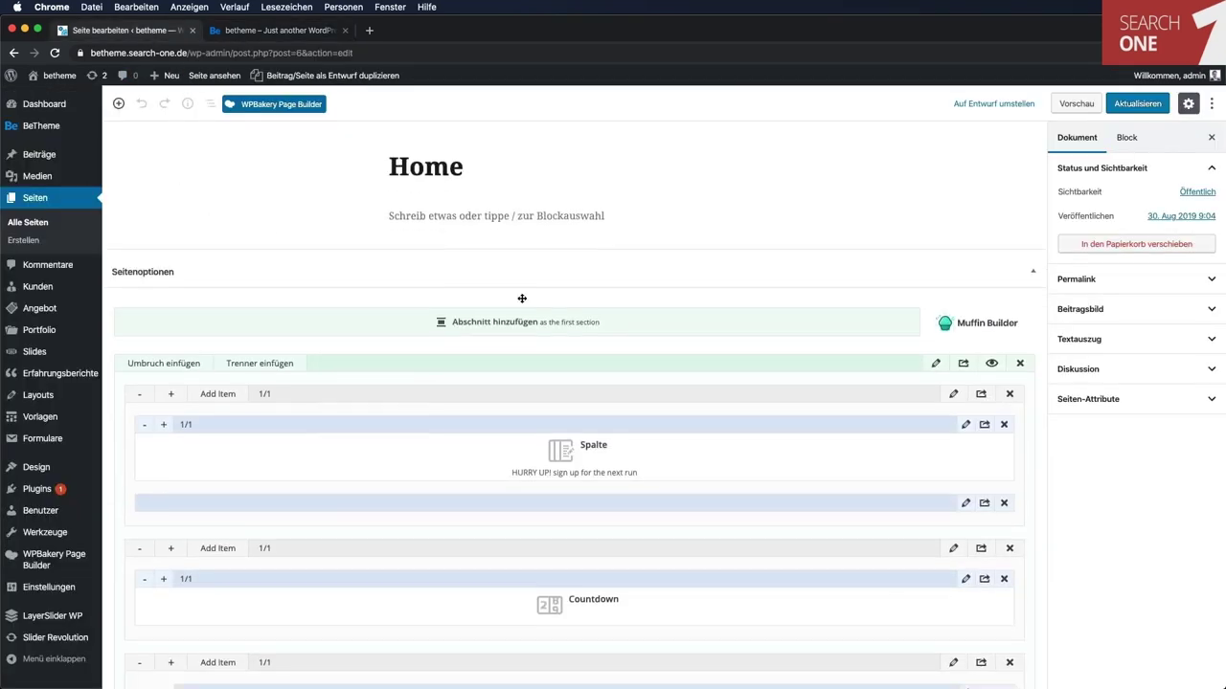
scroll(428, 344, down, 4)
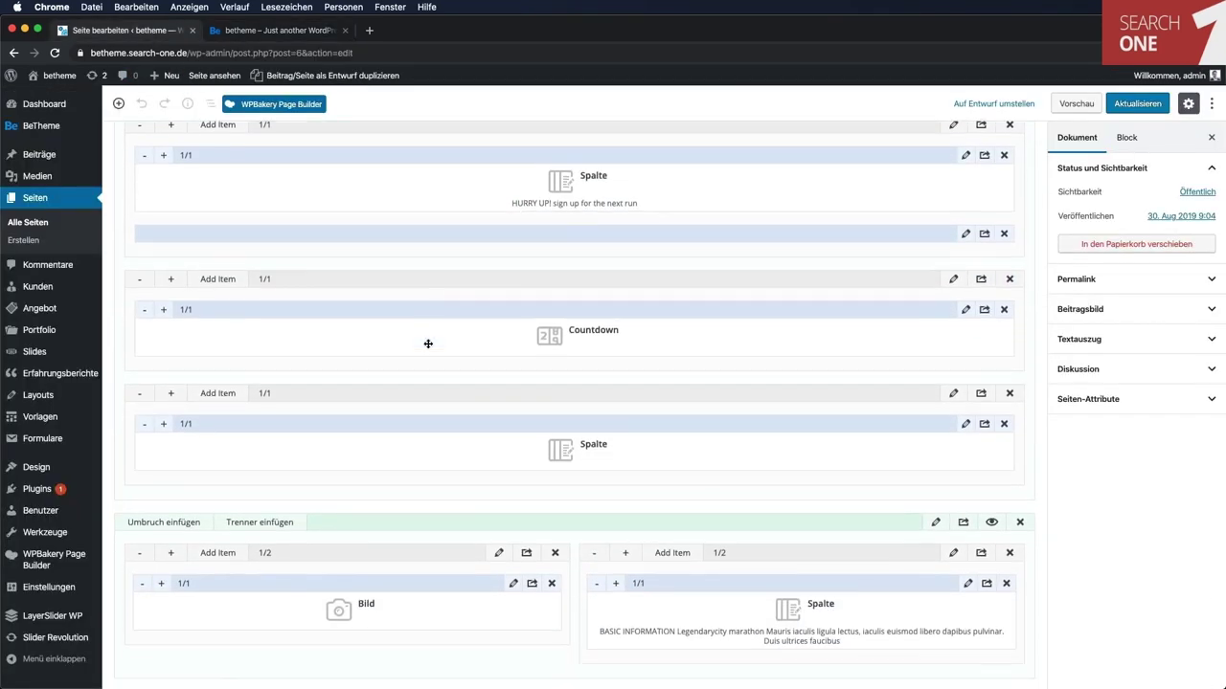
scroll(412, 340, down, 5)
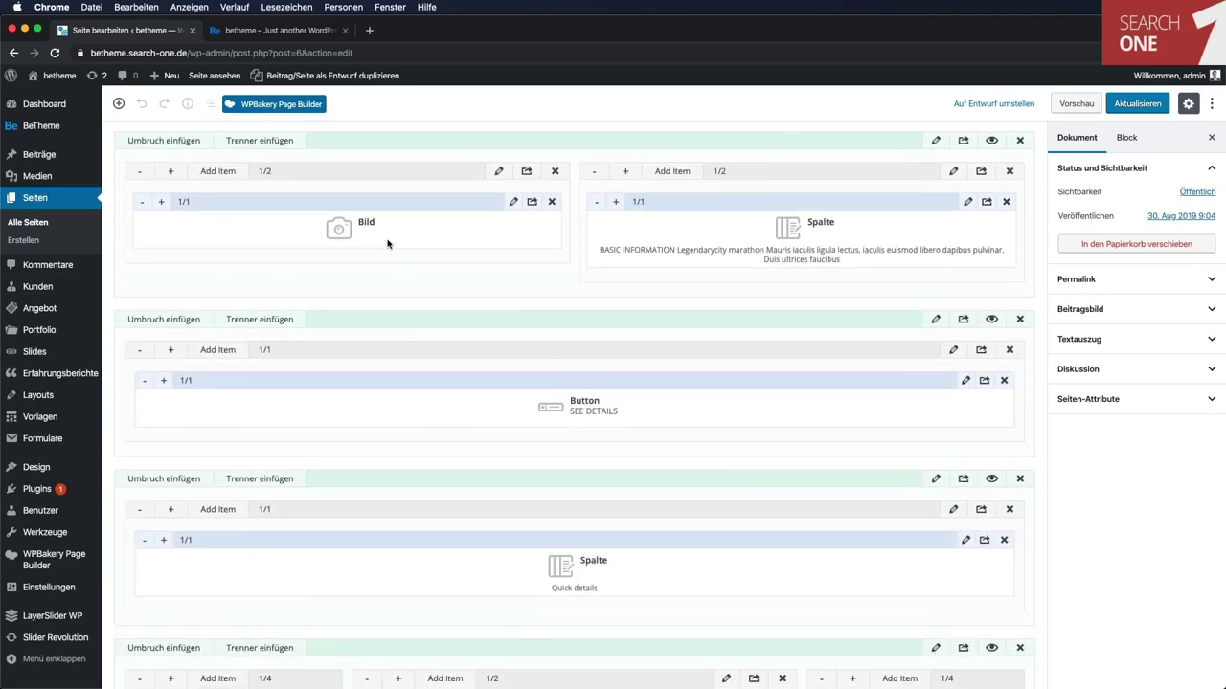
scroll(583, 460, down, 6)
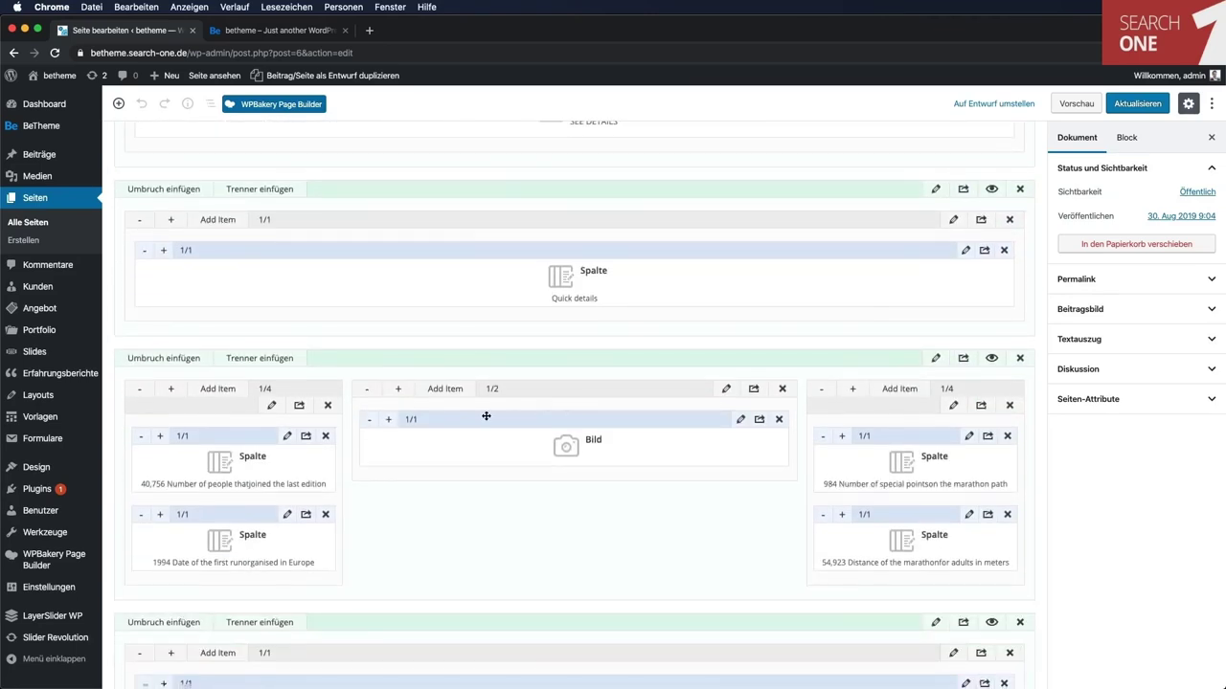
scroll(562, 519, down, 7)
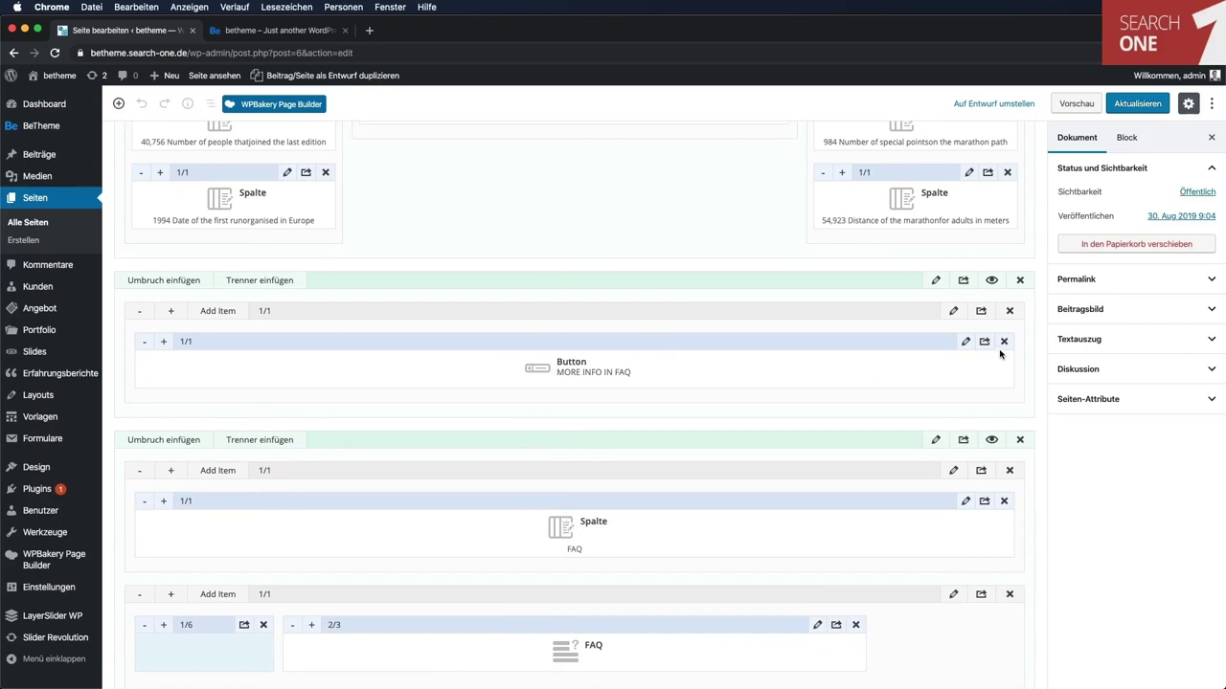
click(965, 342)
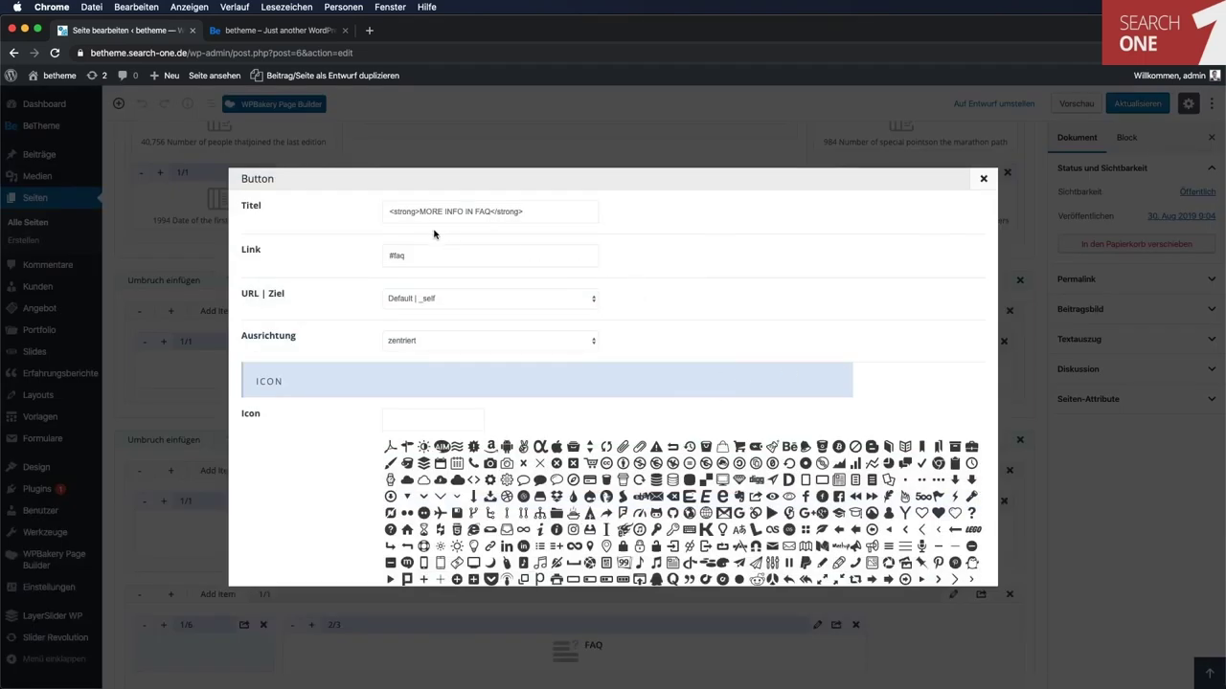
click(983, 179)
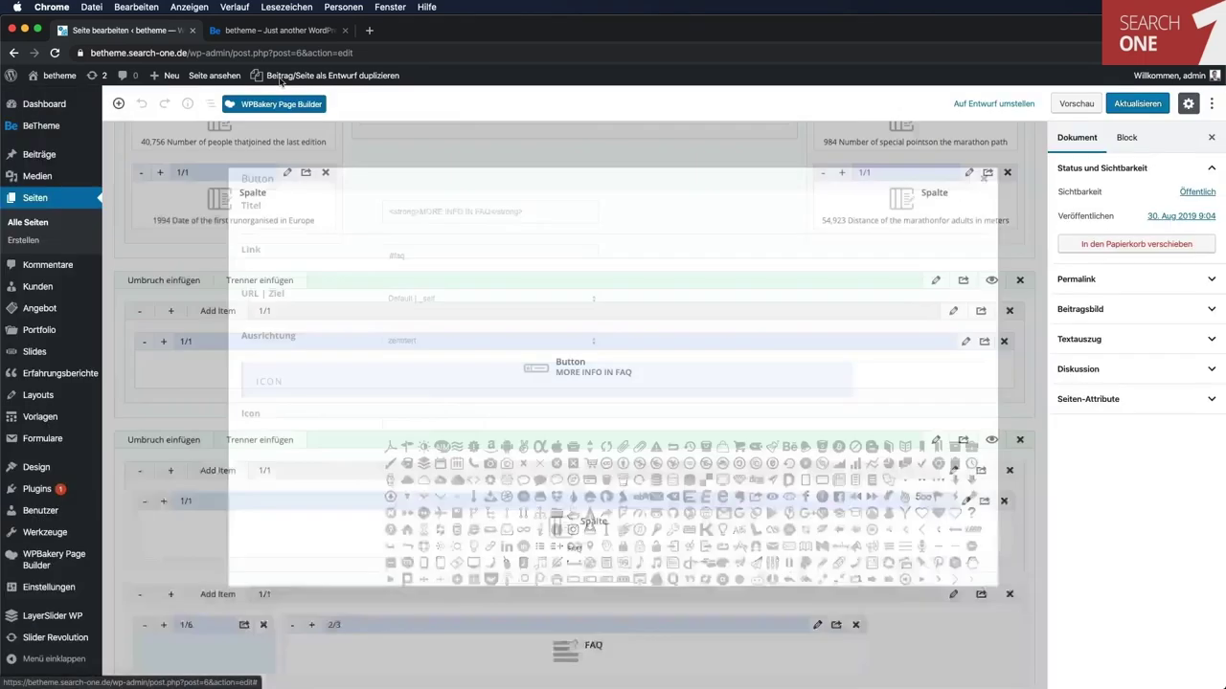
Locate the MORE INFO IN FAQ button on the front page by searching the page for "more in".
click(275, 29)
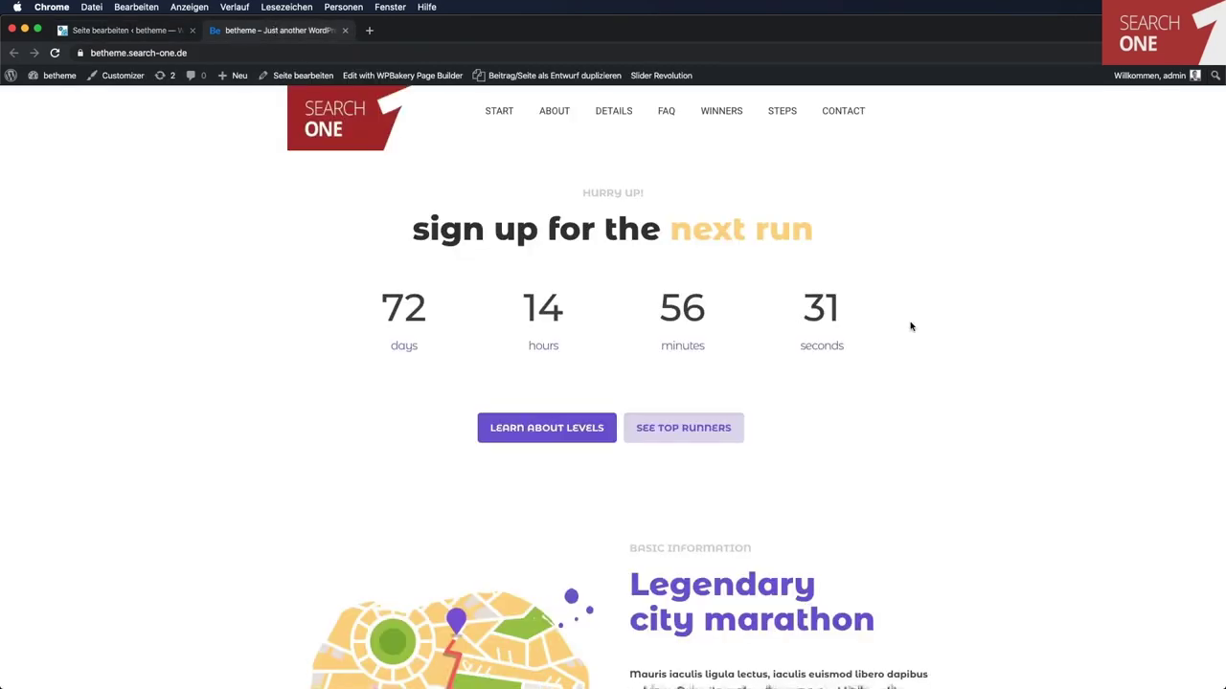
scroll(911, 327, down, 10)
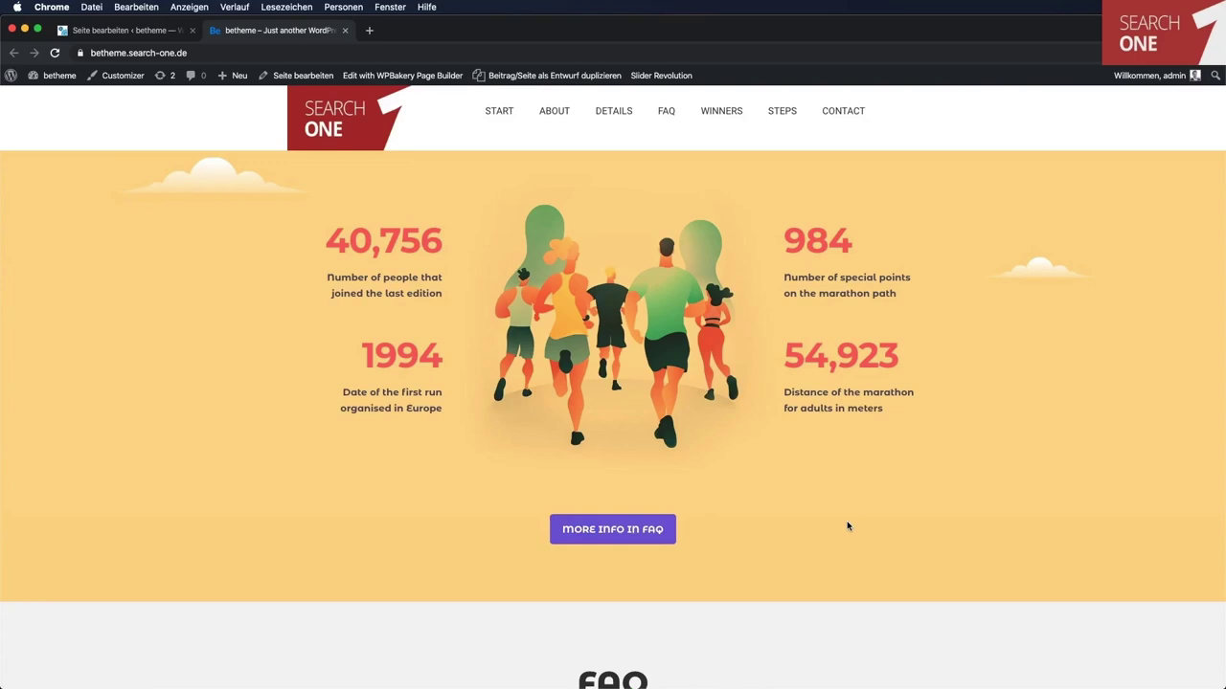
key(super+f)
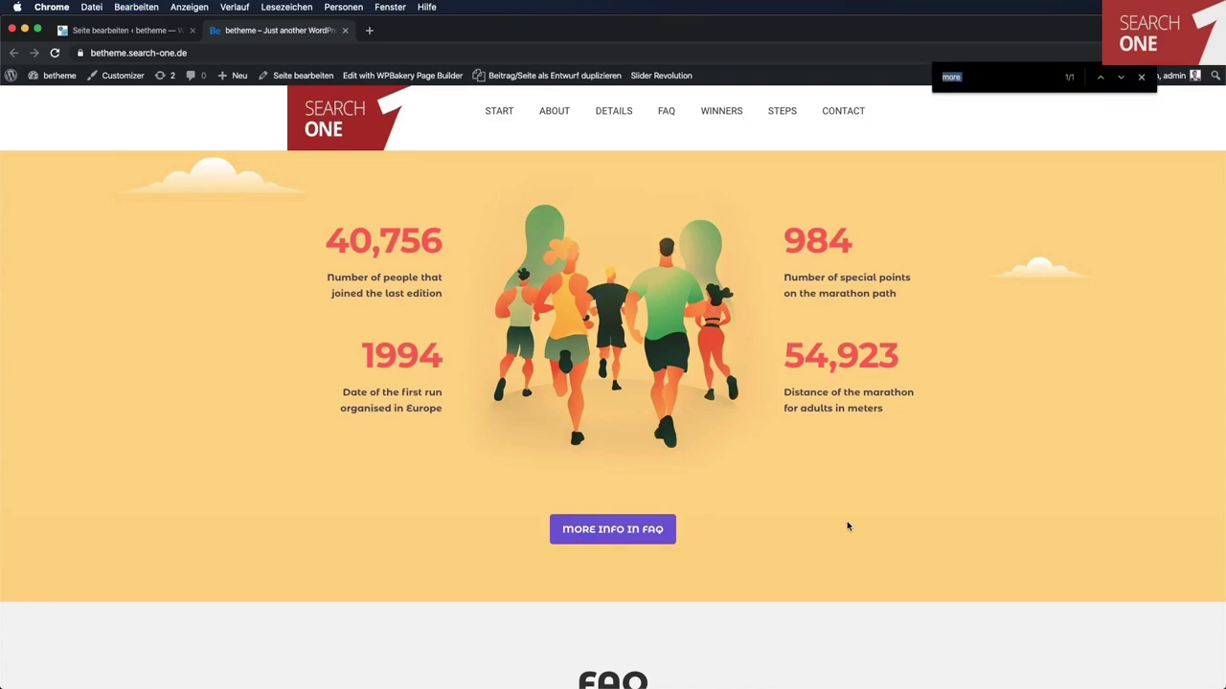
text(more in)
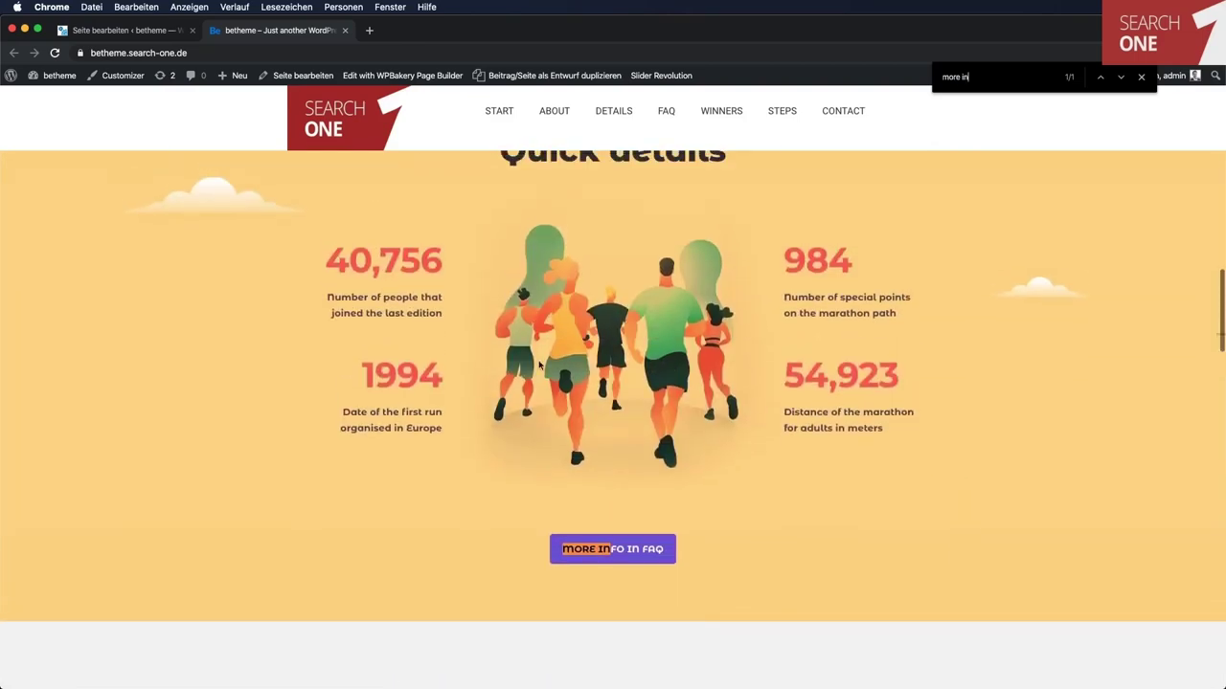
scroll(756, 429, up, 15)
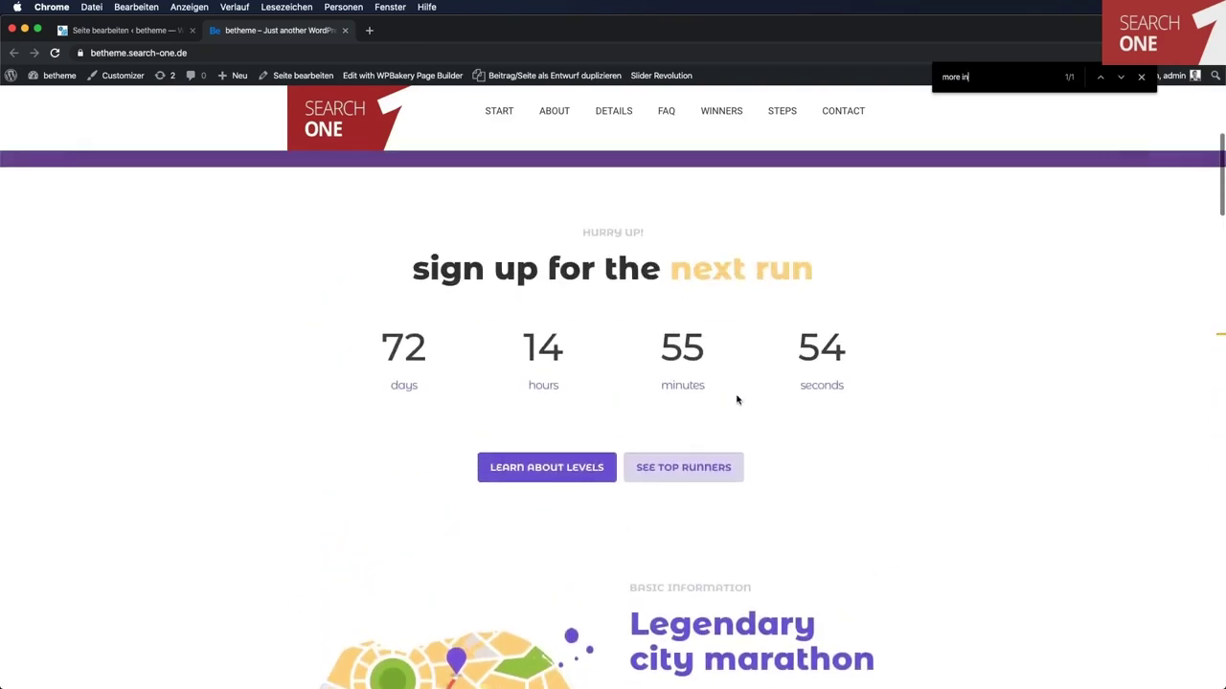
Inspect the settings of the "Quick details" Spalte element in the Home page builder and compare it with the front page.
click(137, 31)
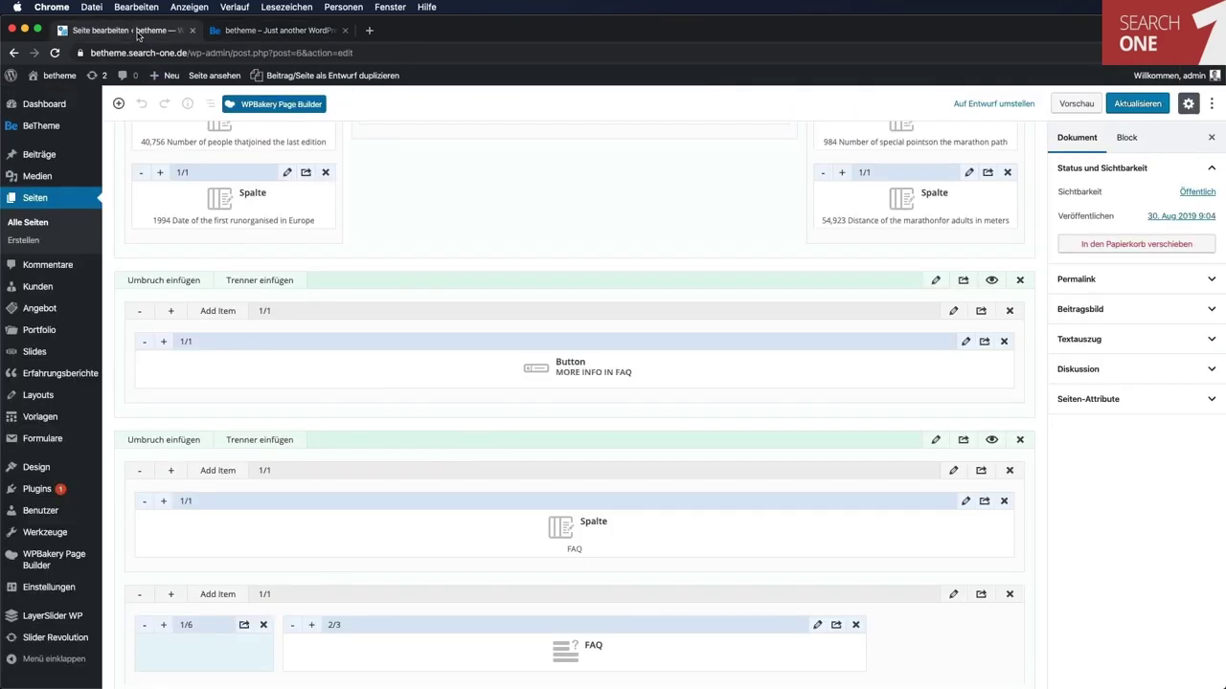
scroll(564, 385, up, 8)
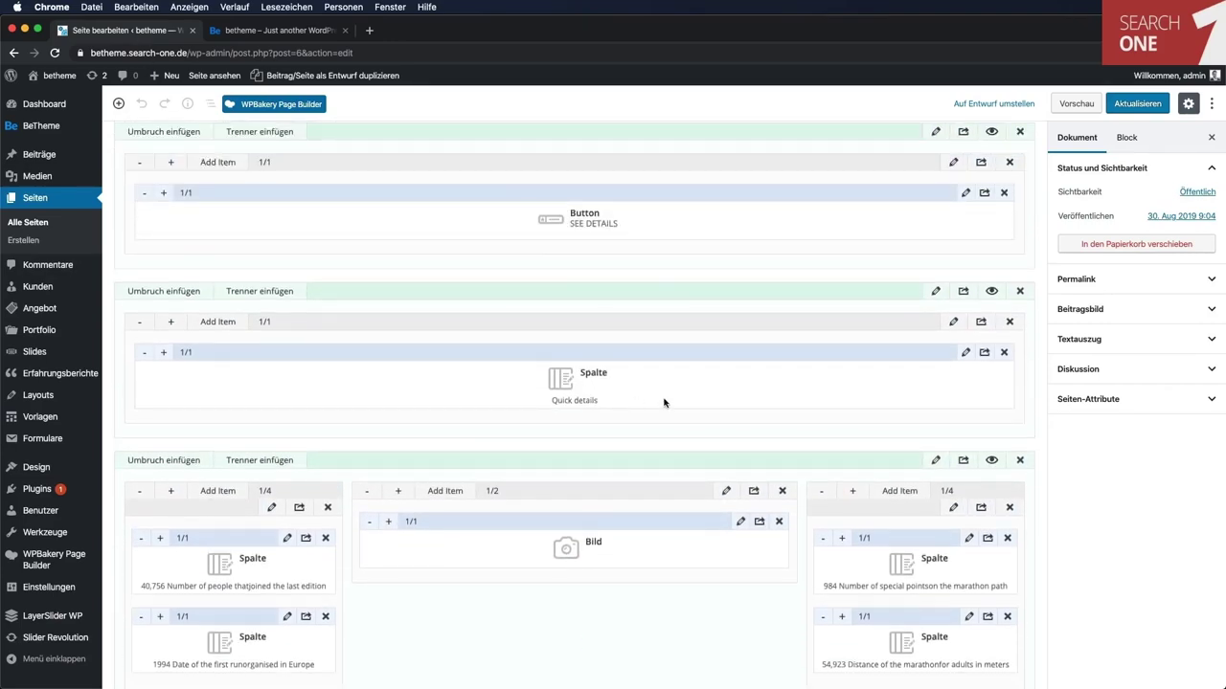
click(965, 352)
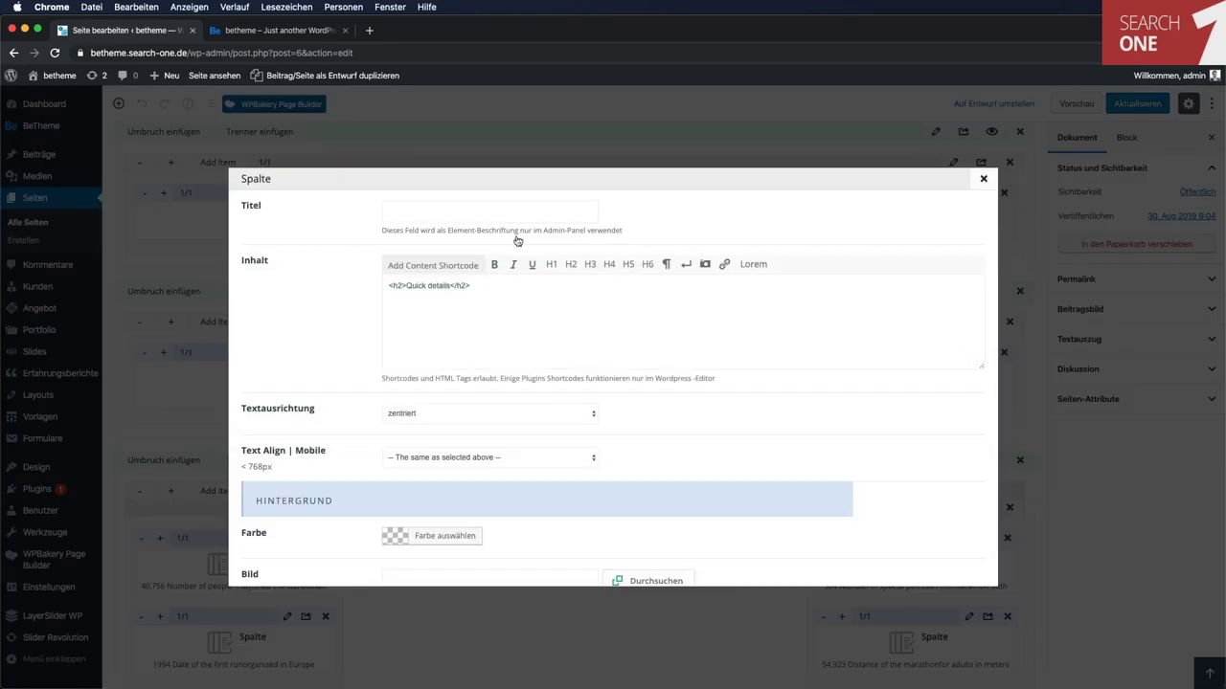
click(297, 39)
scroll(1021, 432, down, 4)
click(110, 32)
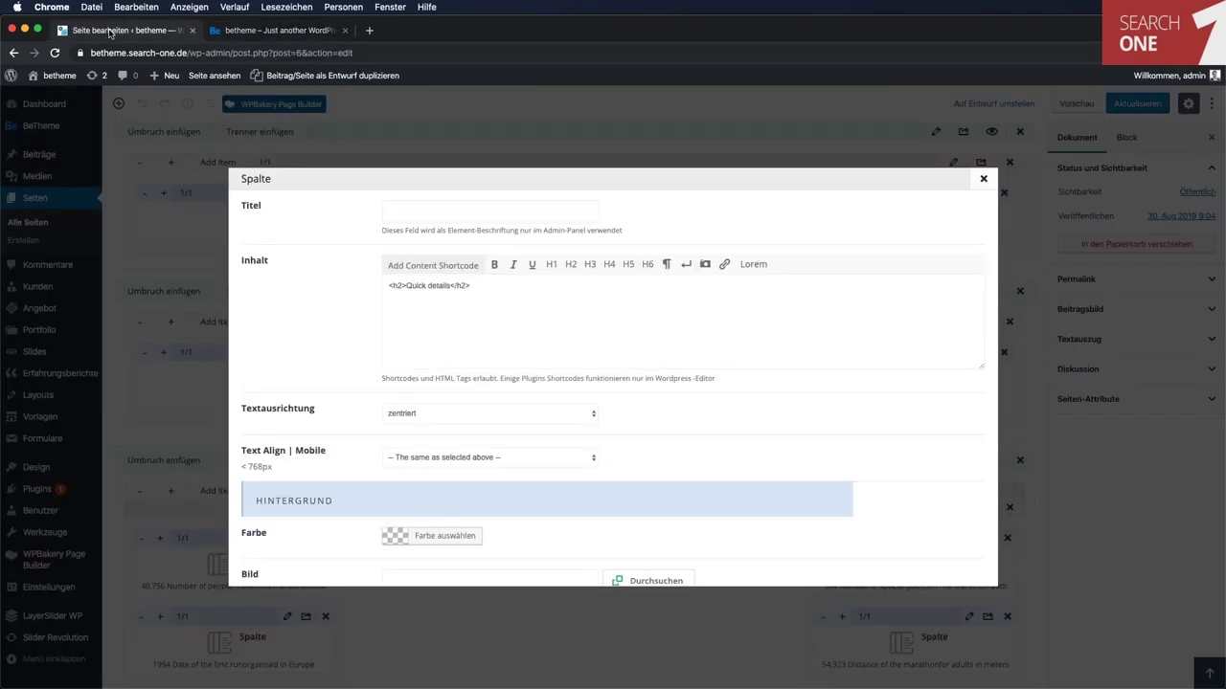
click(983, 179)
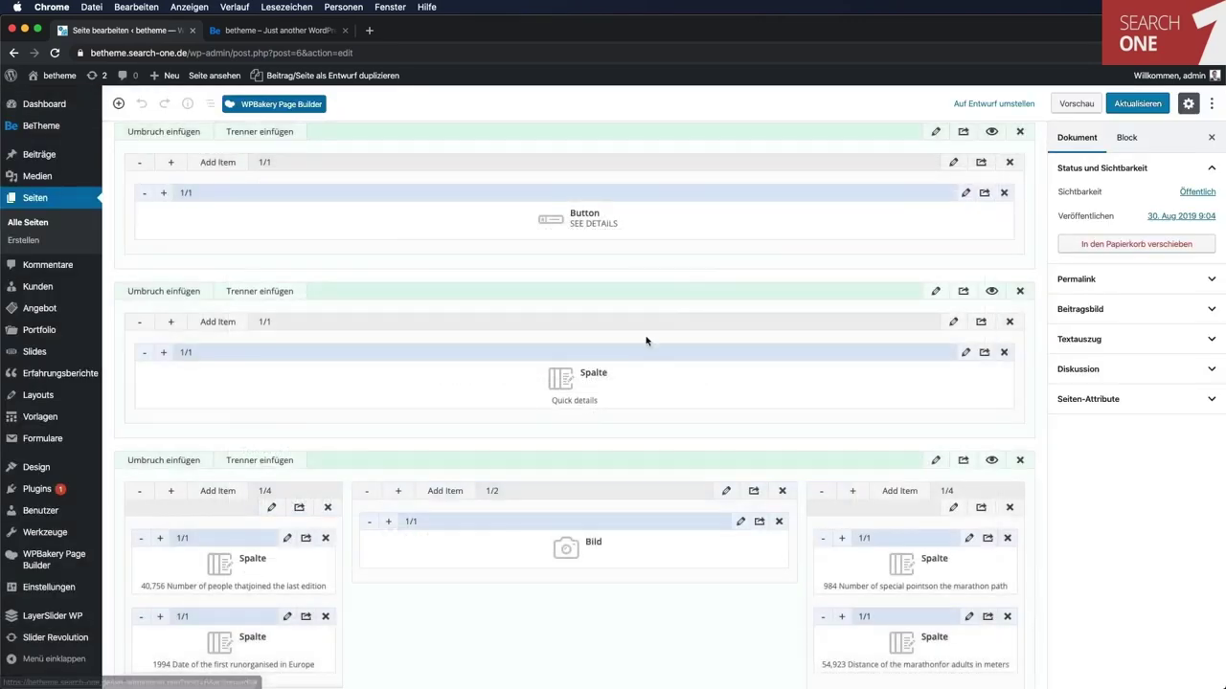
Change the Erscheinungsdatum of the Countdown element in the "sign up for the next run" section, and update the page.
scroll(637, 350, up, 2)
scroll(804, 350, up, 5)
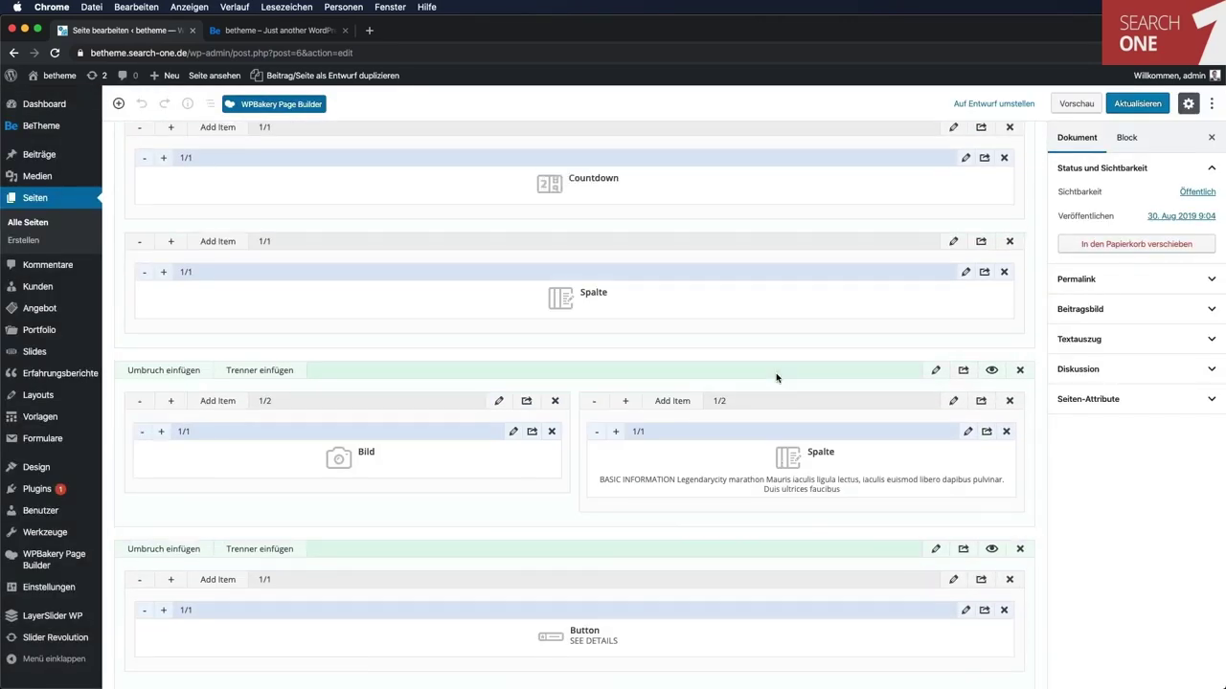
scroll(771, 364, up, 2)
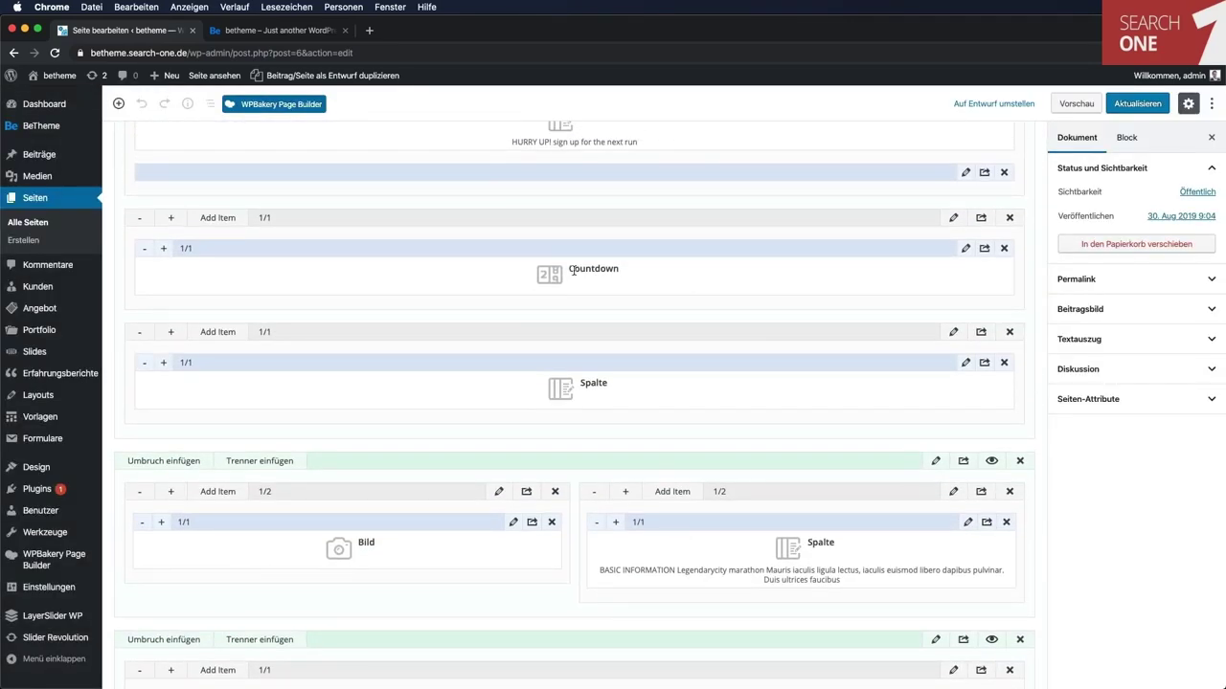
click(965, 250)
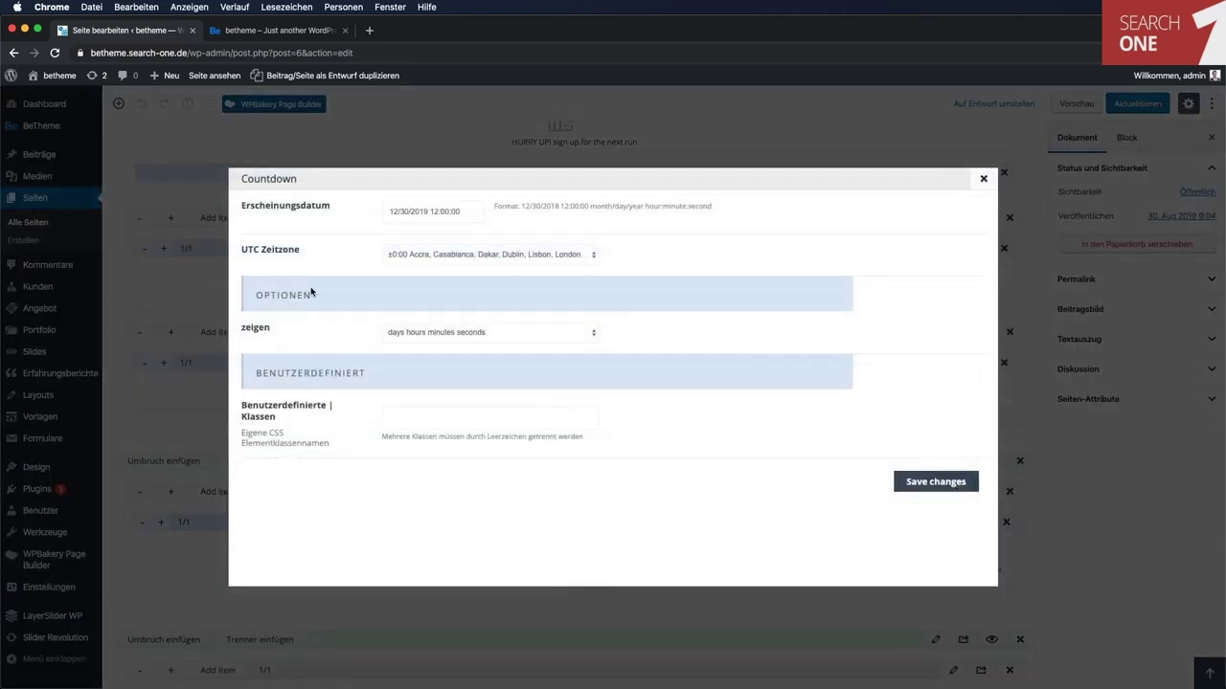
click(410, 212)
click(430, 212)
click(935, 482)
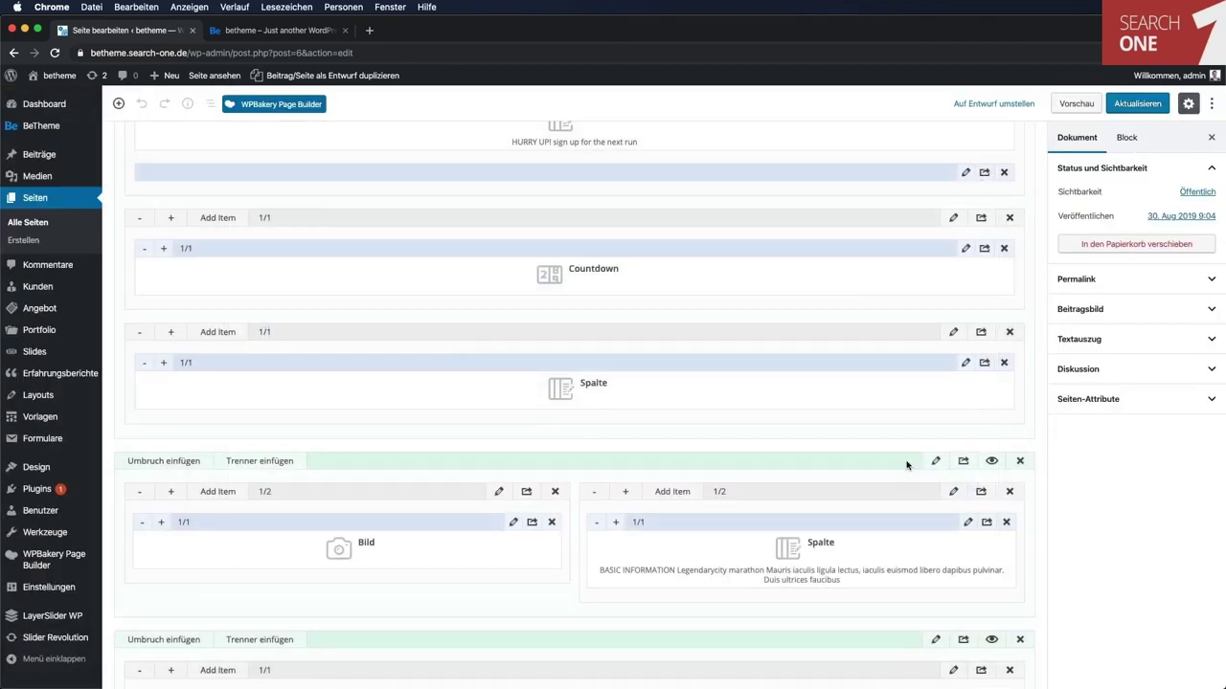
click(1108, 105)
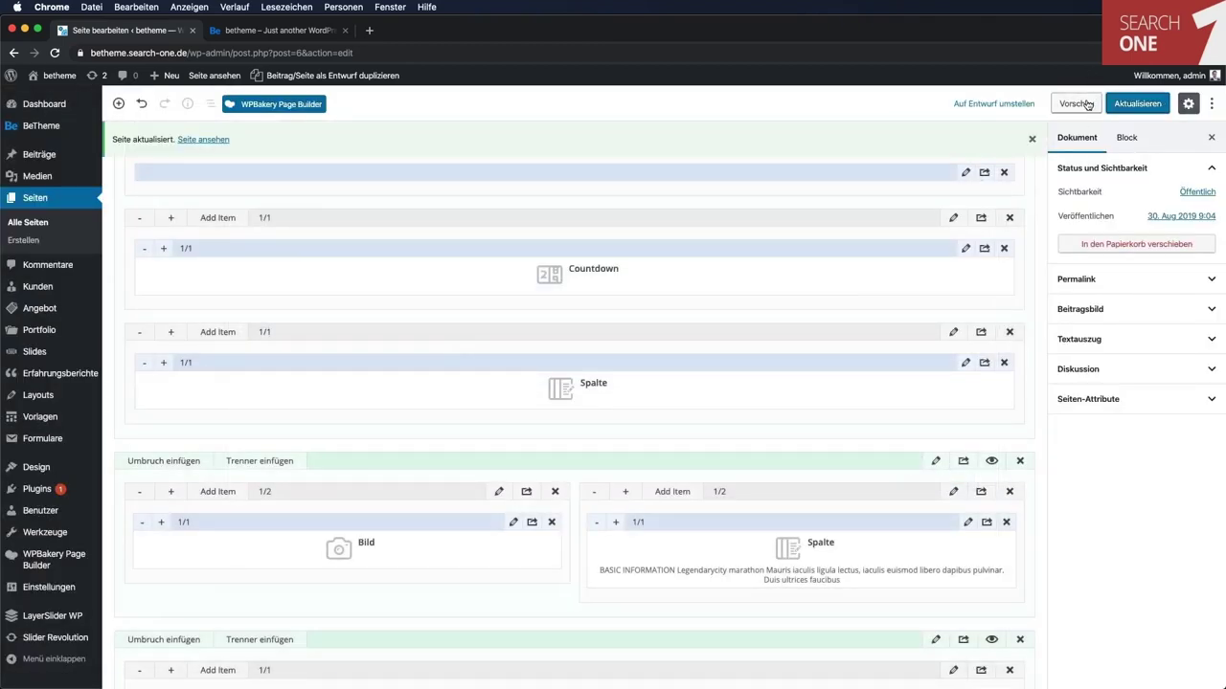
Preview the page and check the countdown and the "Legendary city marathon" section below it.
click(1074, 103)
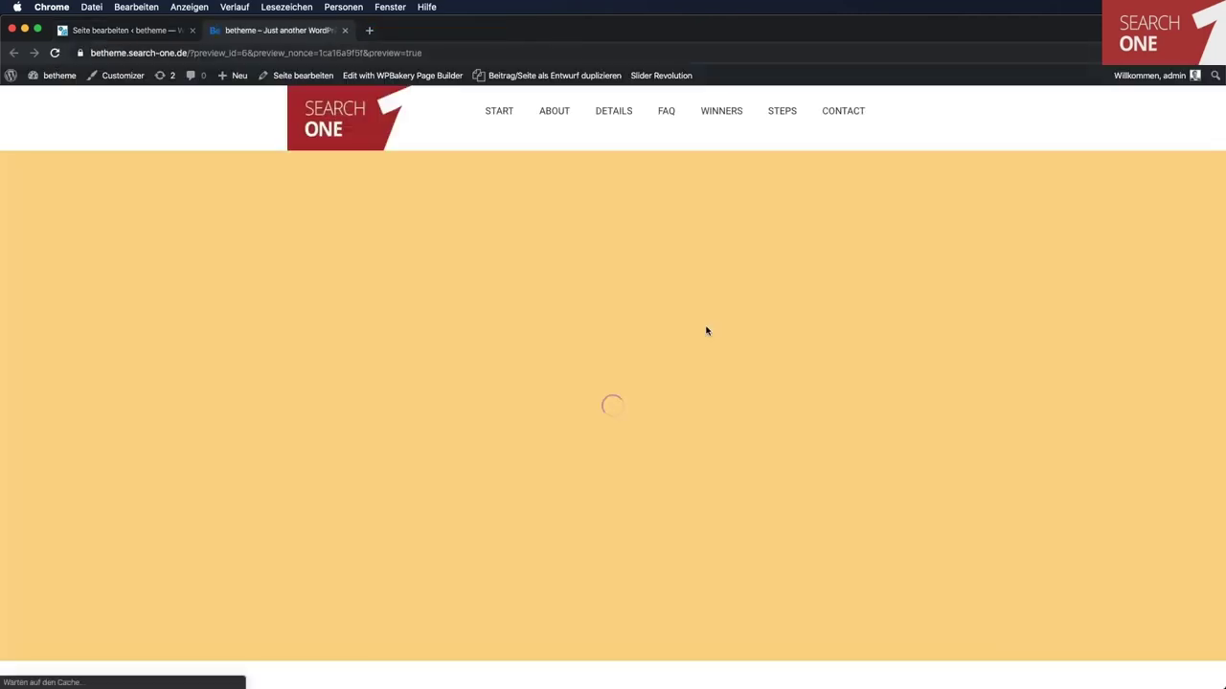
scroll(706, 330, down, 10)
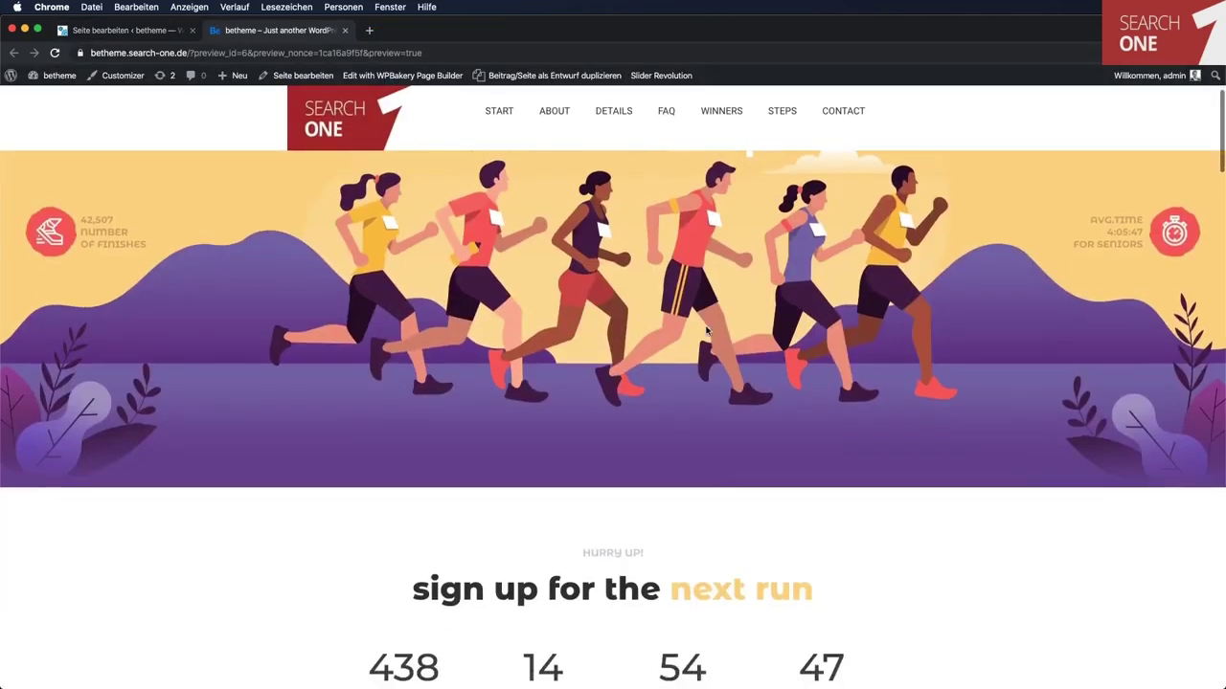
scroll(705, 330, up, 1)
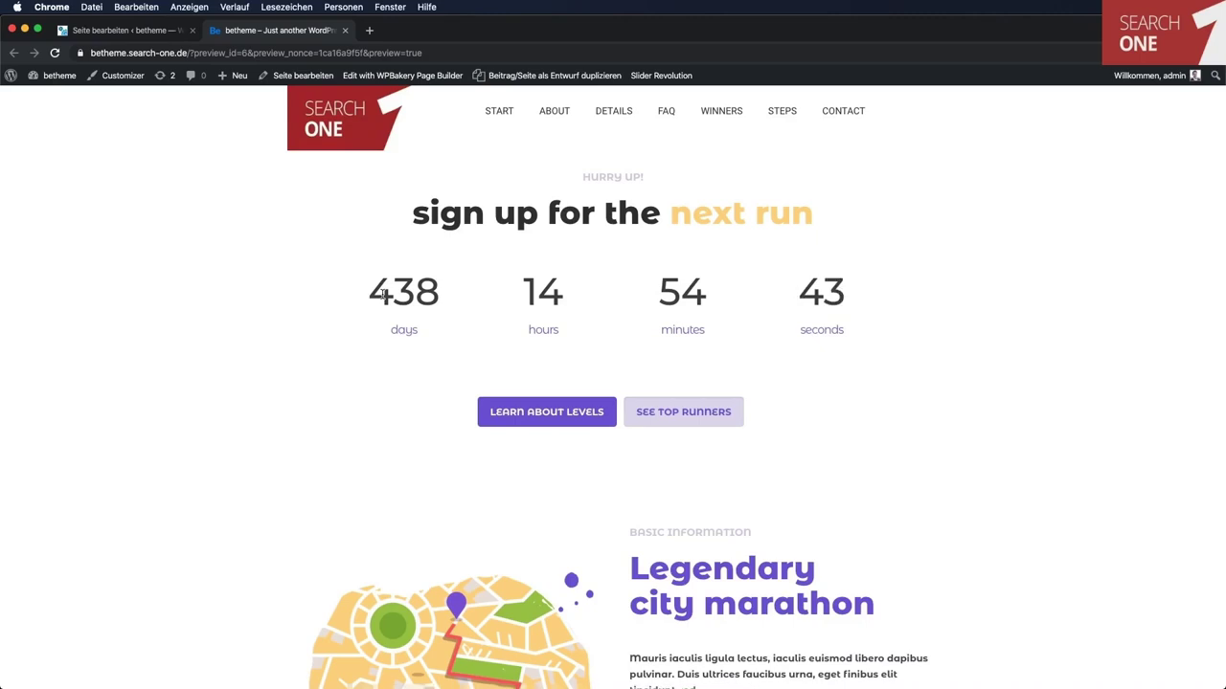
scroll(291, 269, down, 3)
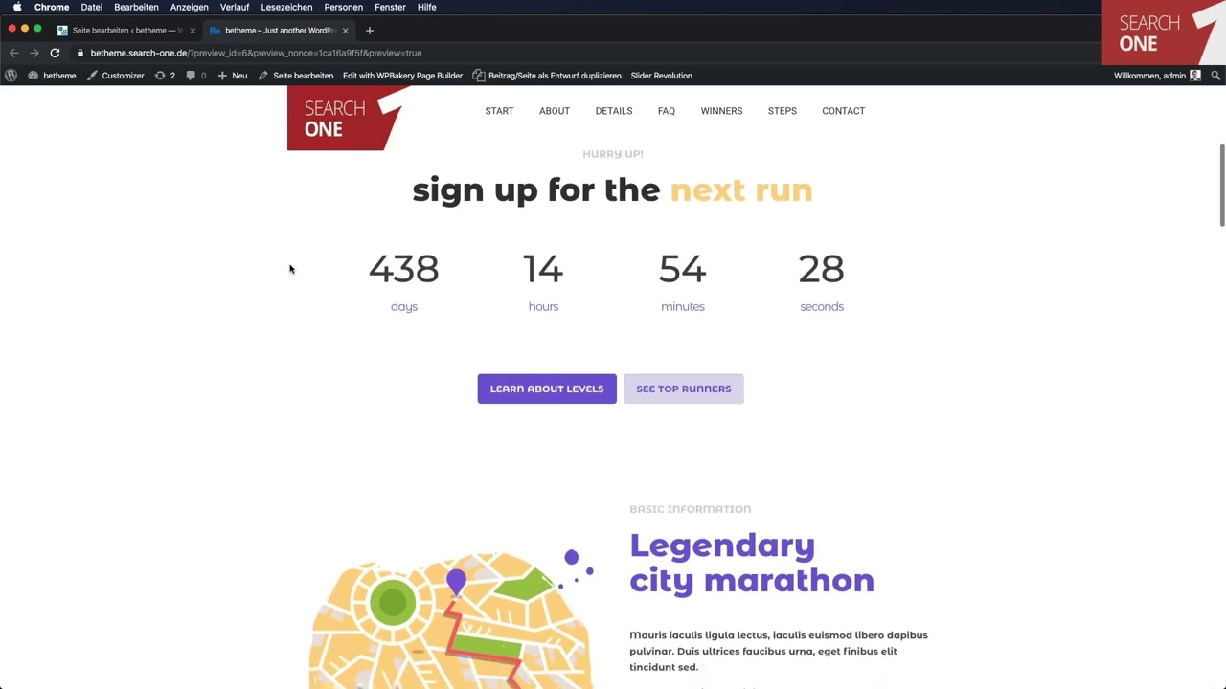
scroll(291, 269, down, 2)
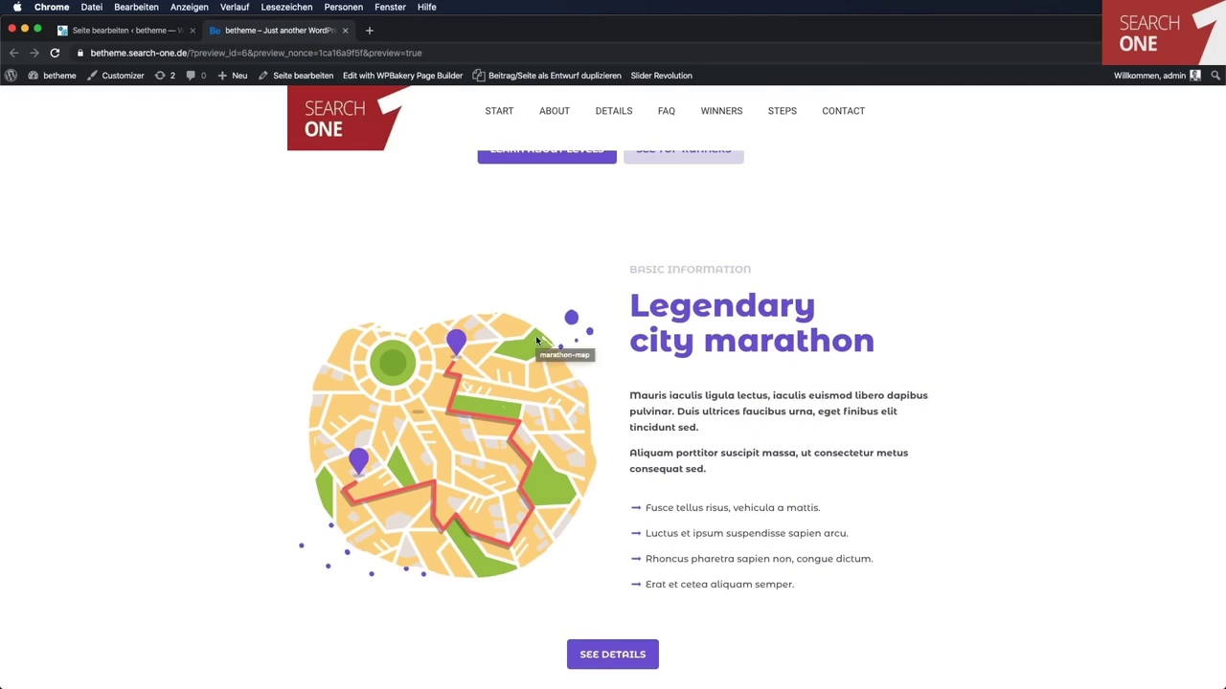
scroll(442, 337, up, 3)
scroll(442, 337, up, 2)
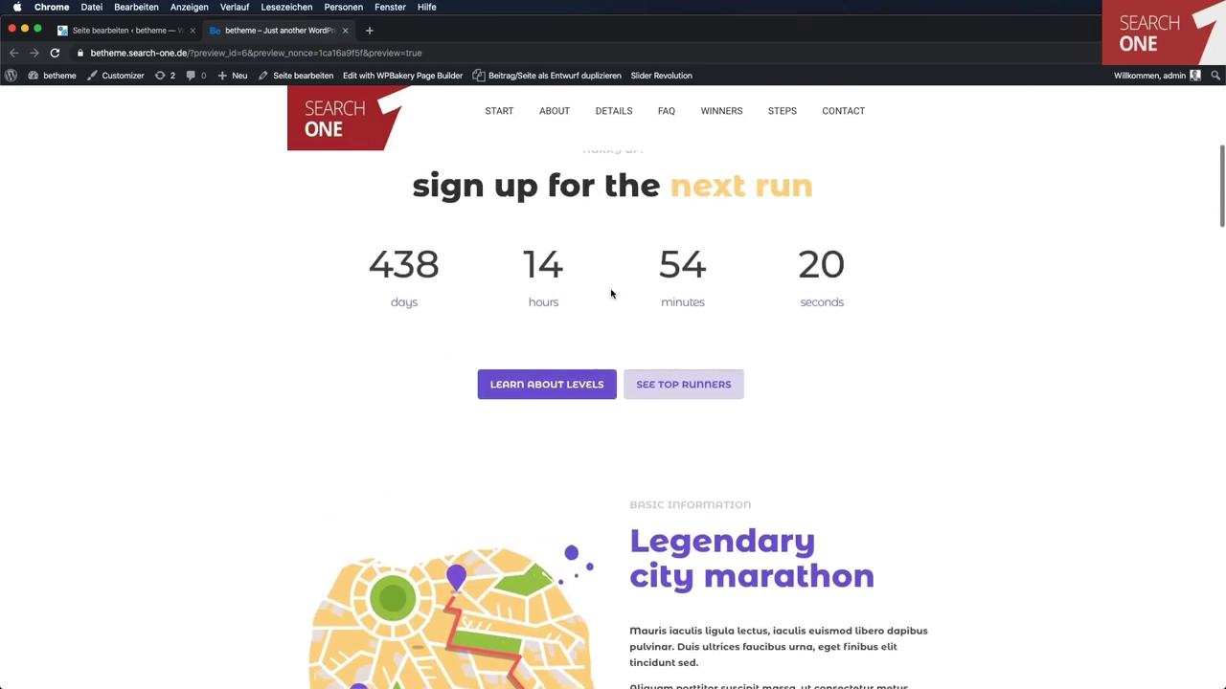
Swap the two half-width columns so the BASIC INFORMATION Spalte precedes the Bild, and update and preview the page.
click(125, 29)
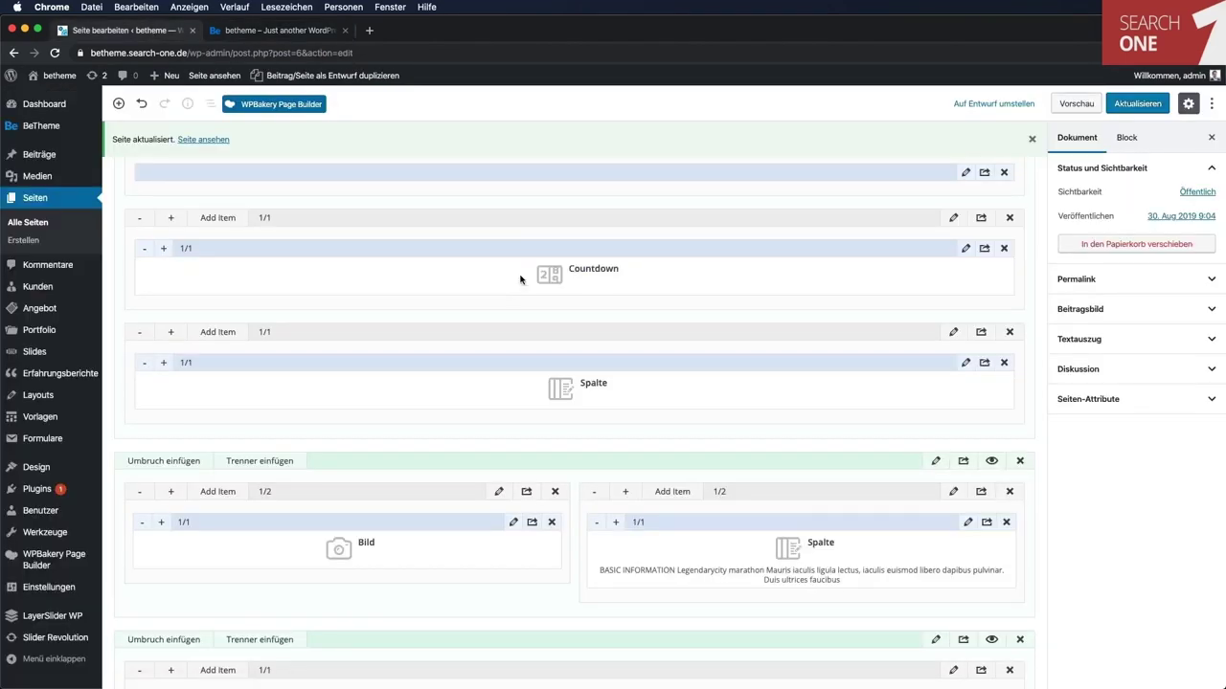
scroll(565, 284, down, 3)
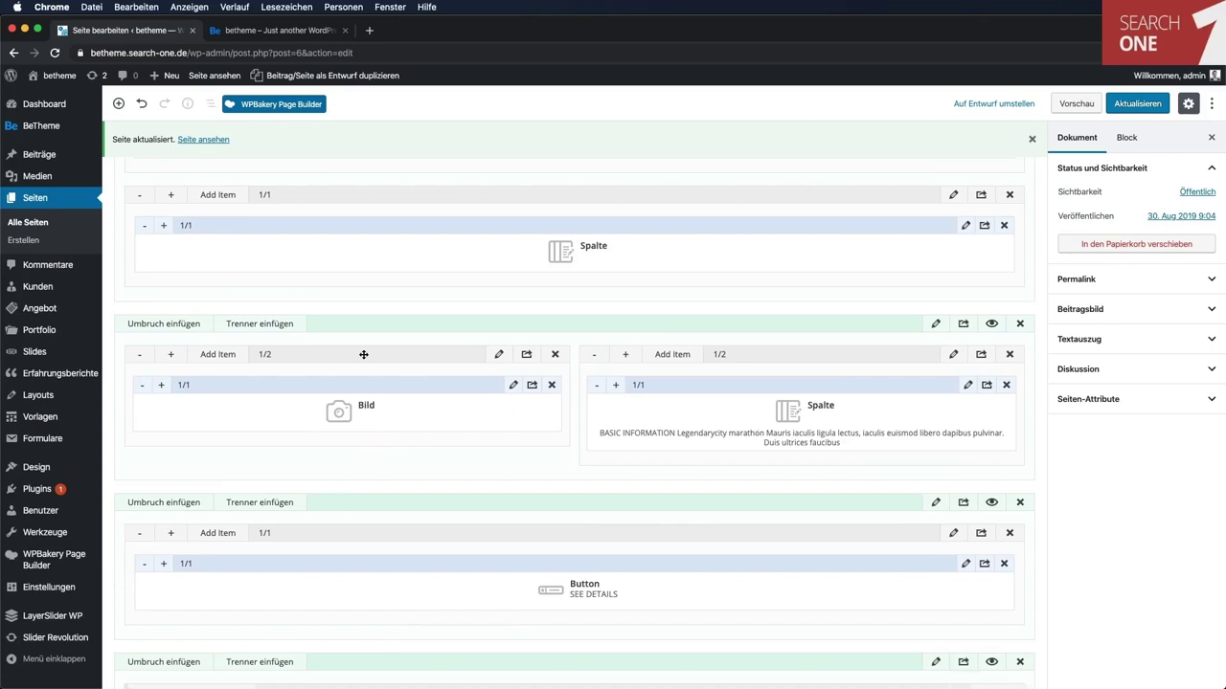
drag(362, 354, 793, 359)
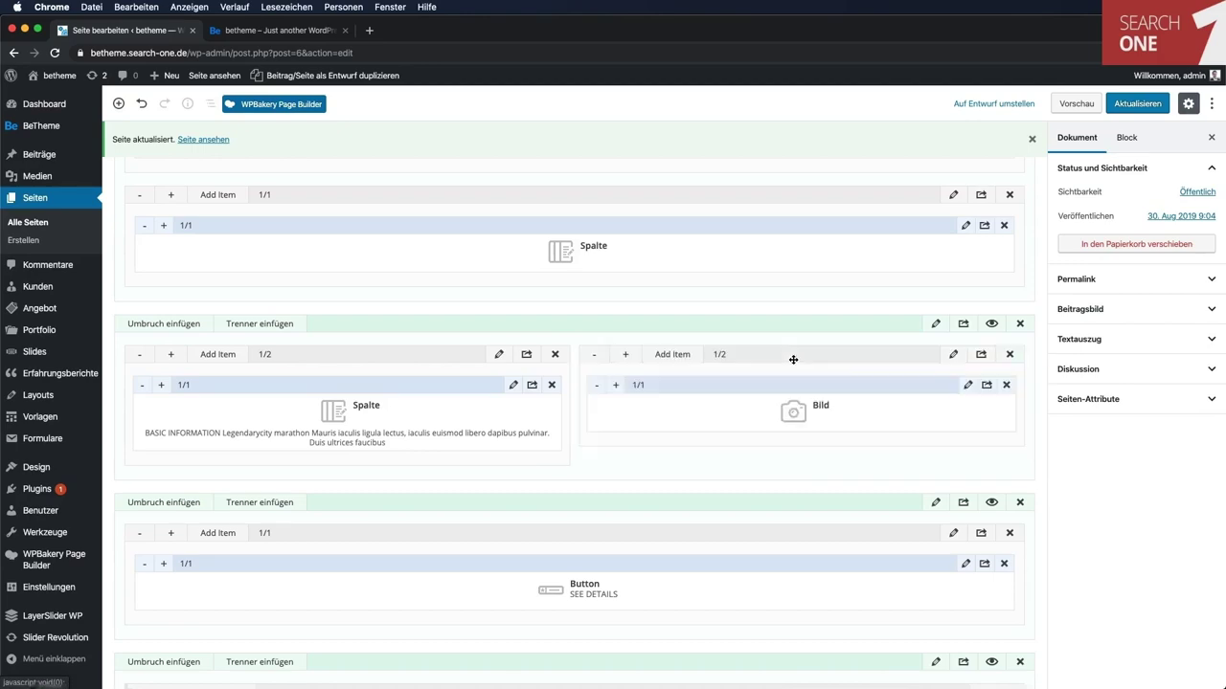
click(1078, 105)
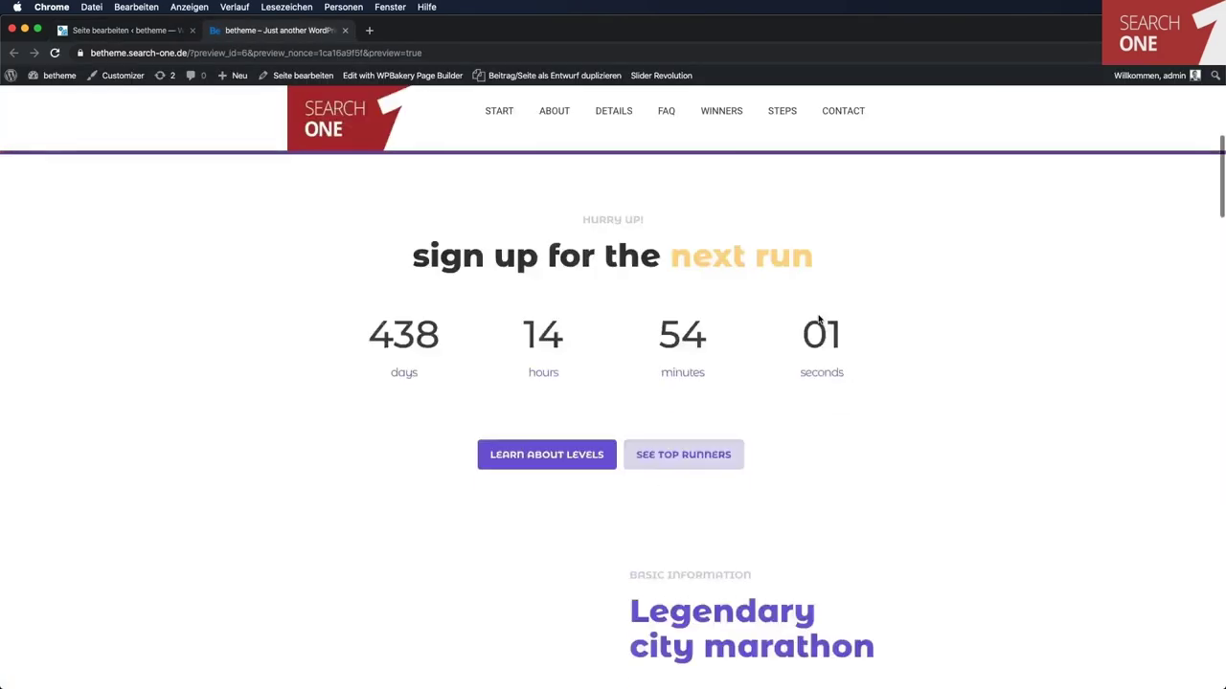
scroll(815, 317, down, 5)
click(124, 29)
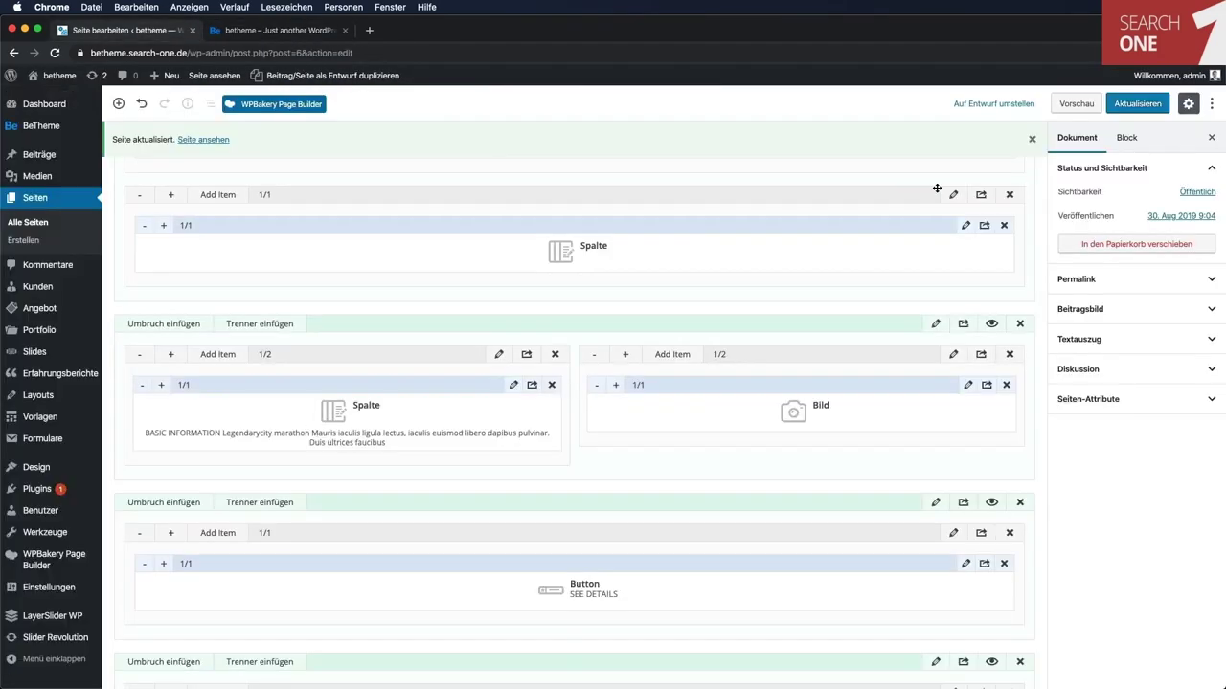
click(1131, 99)
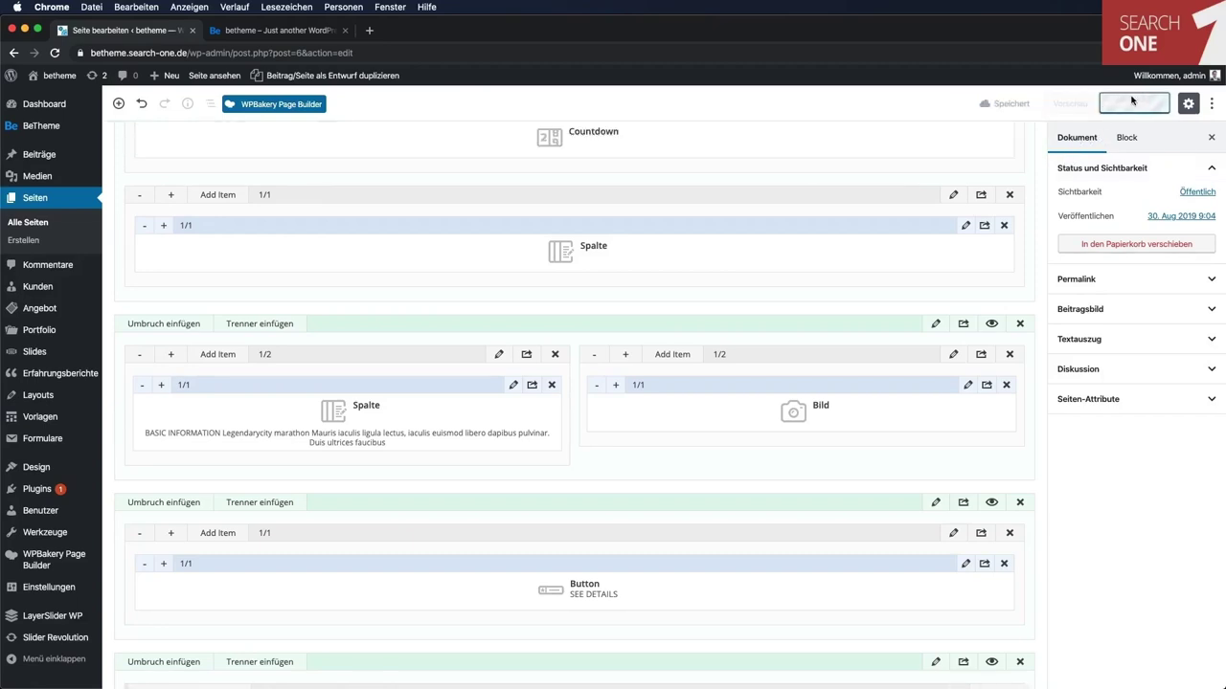
click(1091, 101)
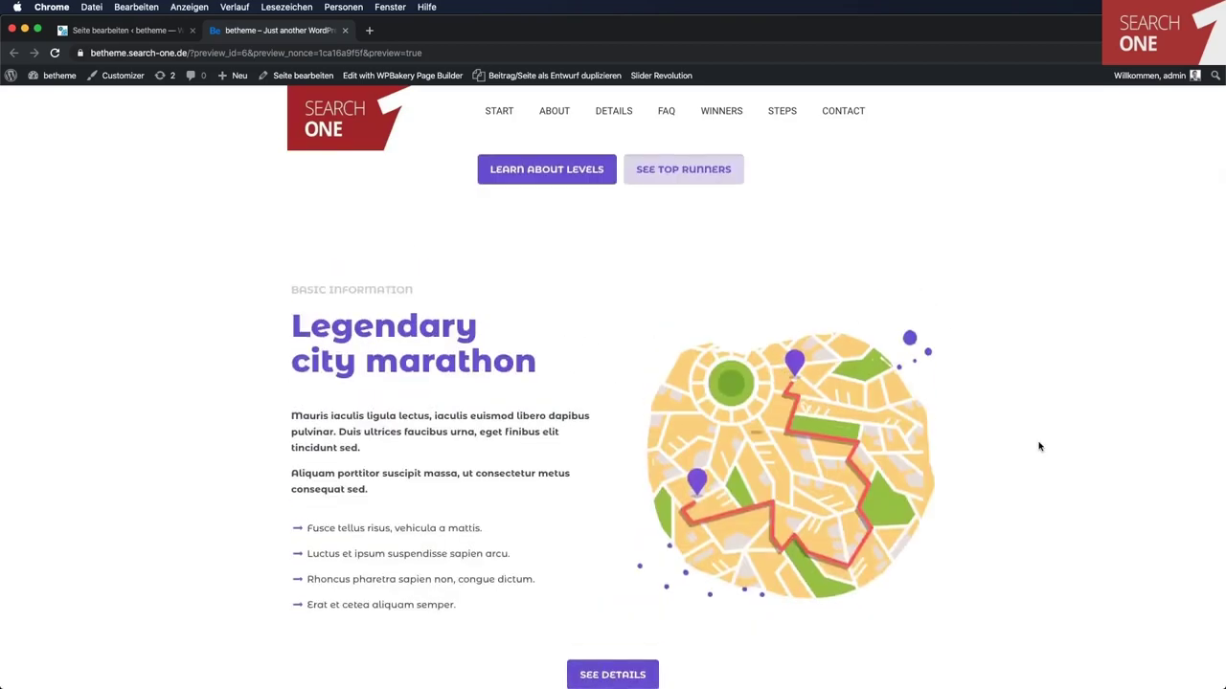
Review the previewed page from the marathon map through Quick details and FAQ to the Women and Men progress bars.
scroll(1039, 446, down, 1)
scroll(467, 345, down, 10)
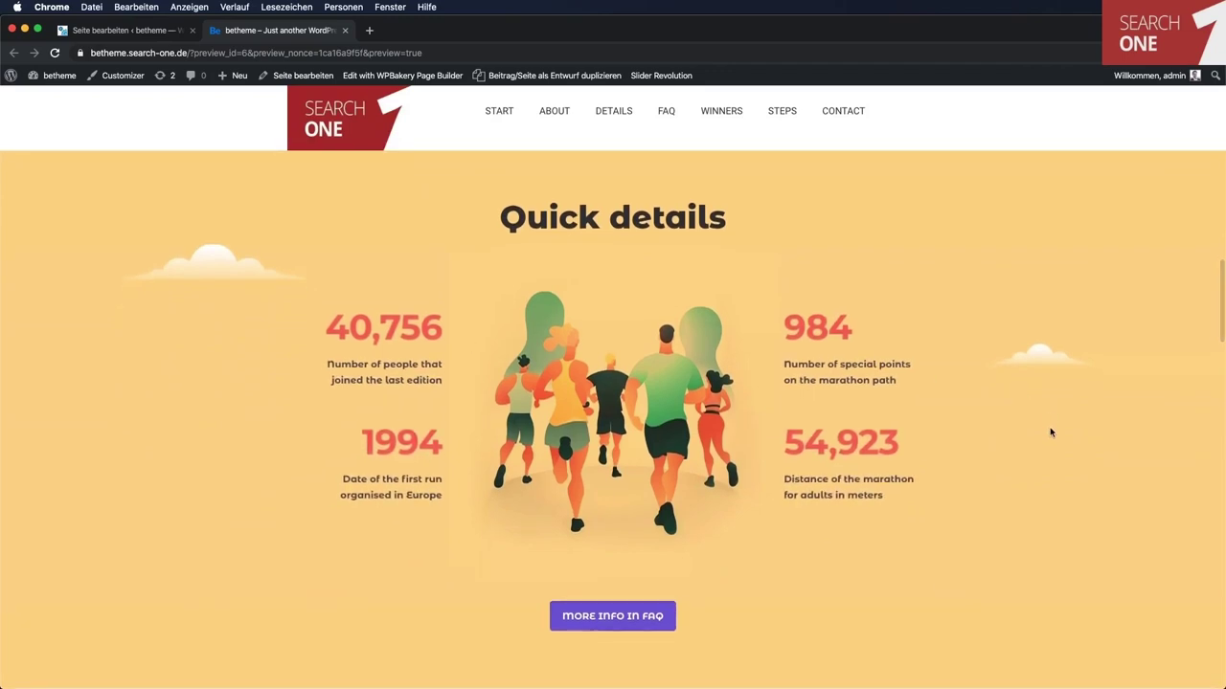
scroll(1050, 431, down, 8)
scroll(1051, 433, down, 10)
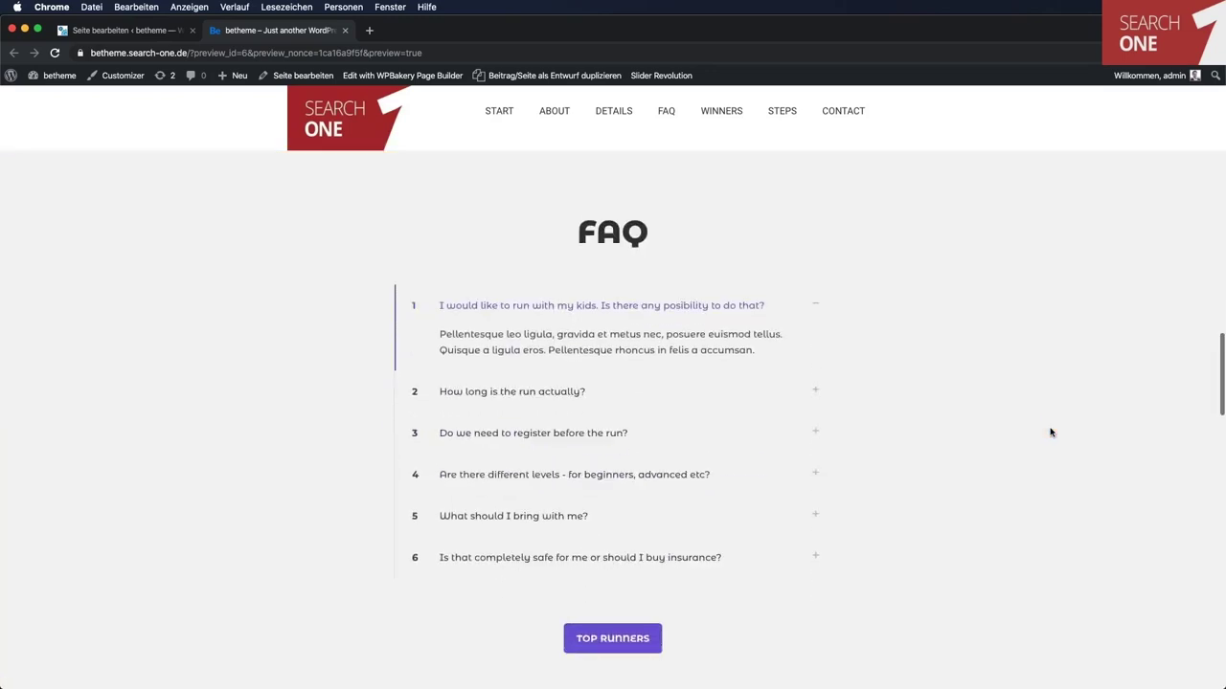
scroll(1050, 433, down, 8)
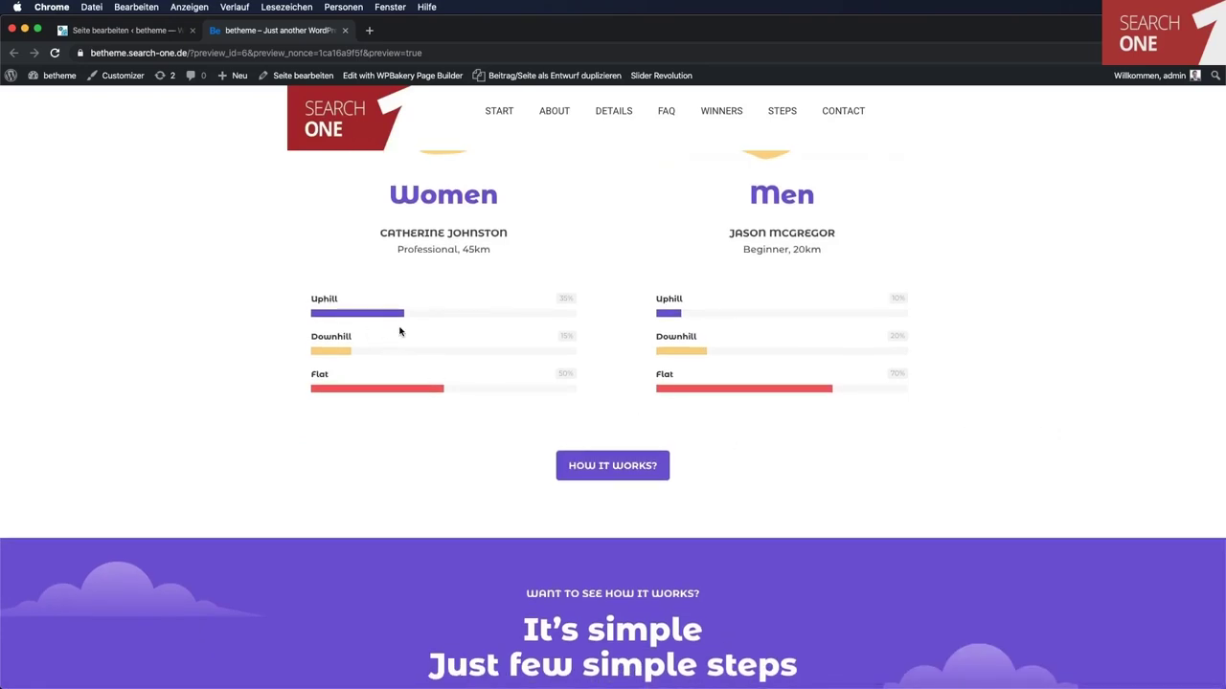
Locate the winners section in the page's builder by searching for "women".
click(130, 32)
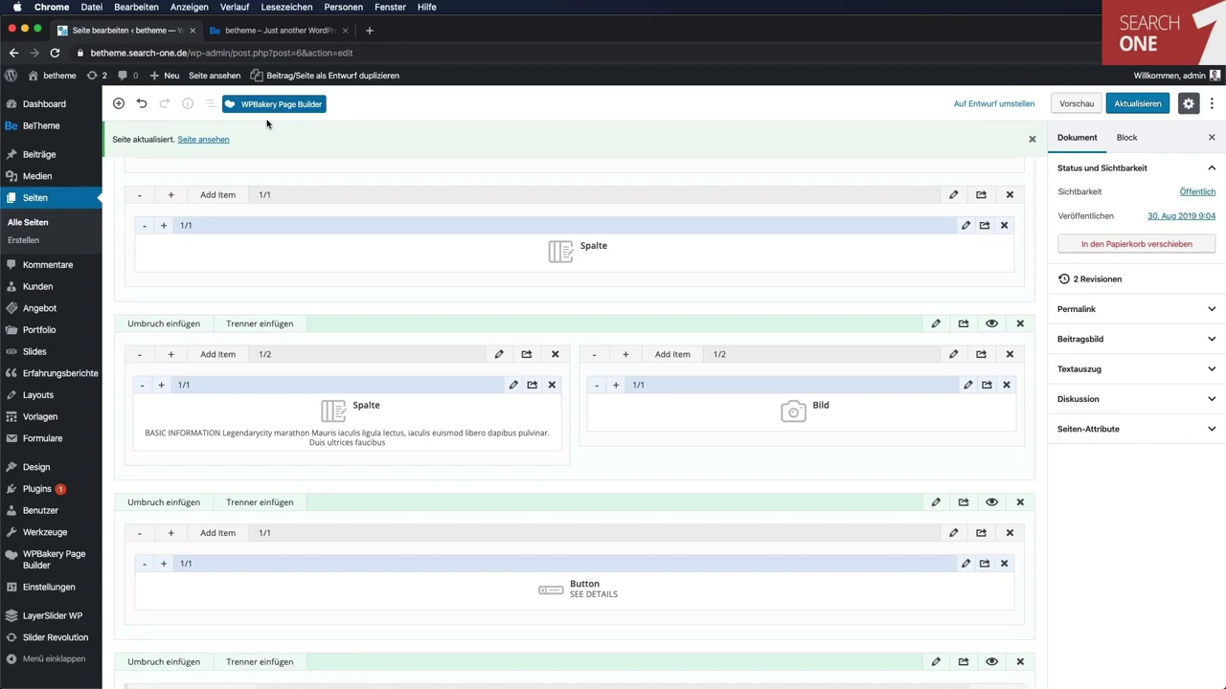
key(super+f)
text(women)
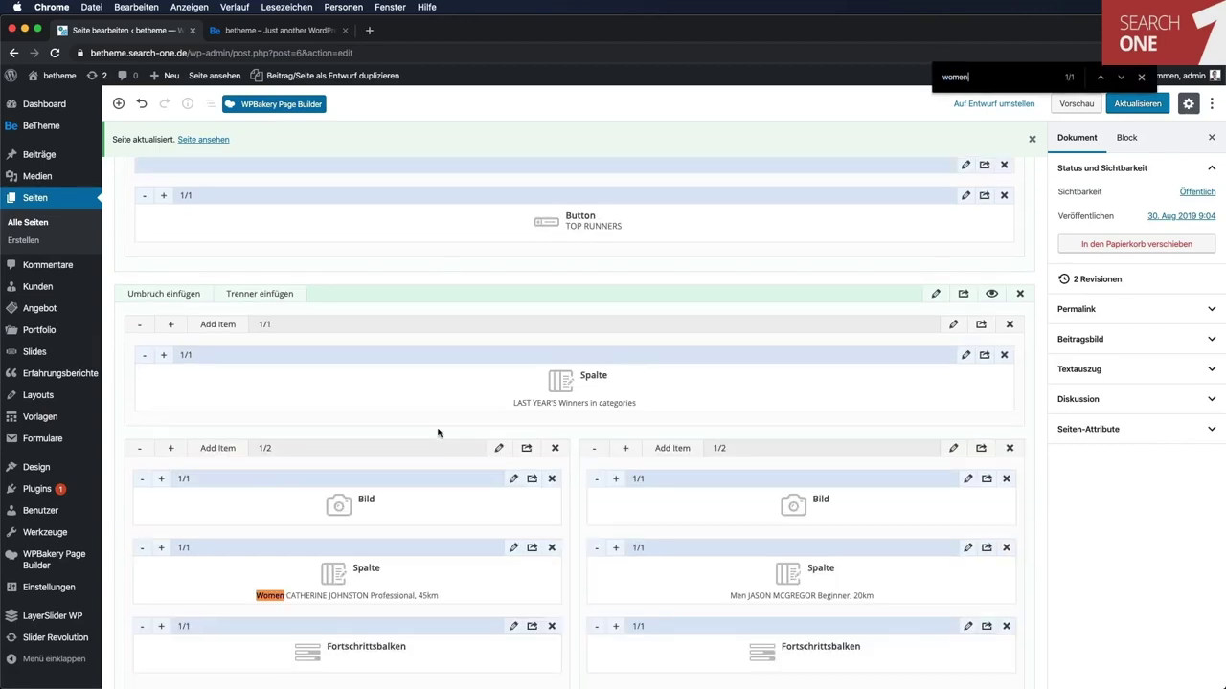
scroll(437, 433, down, 4)
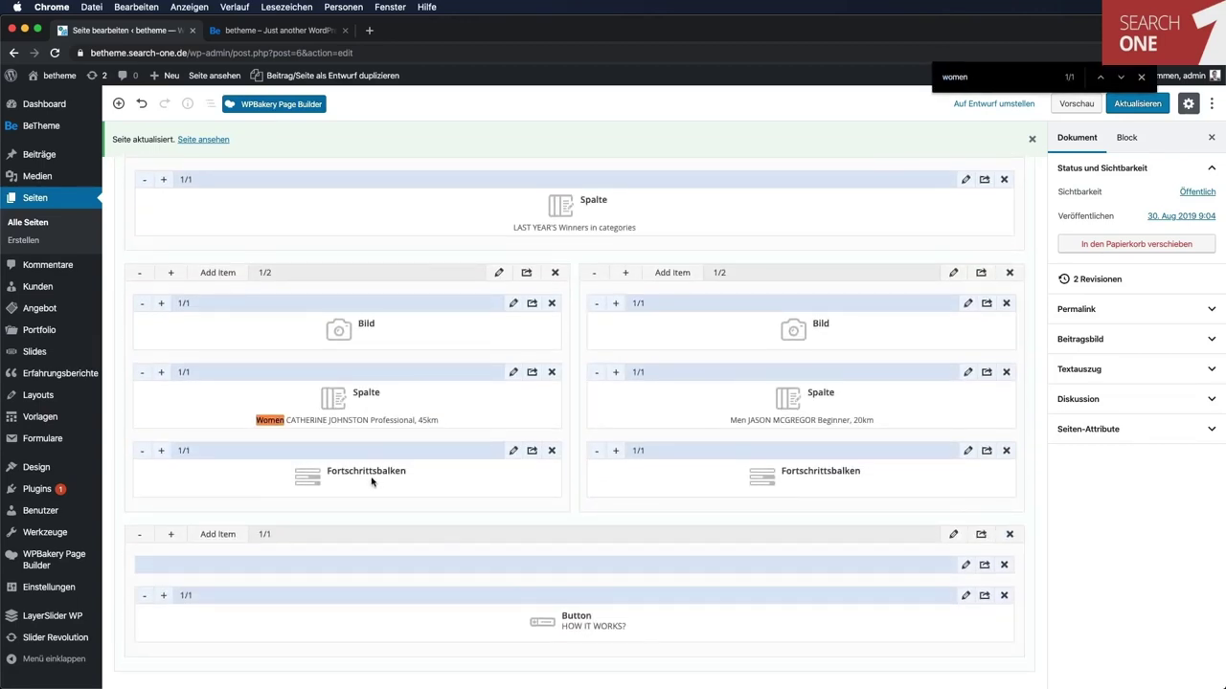
Inspect the bar shortcodes in the Fortschrittsbalken element under the Women column, and close its settings.
click(513, 450)
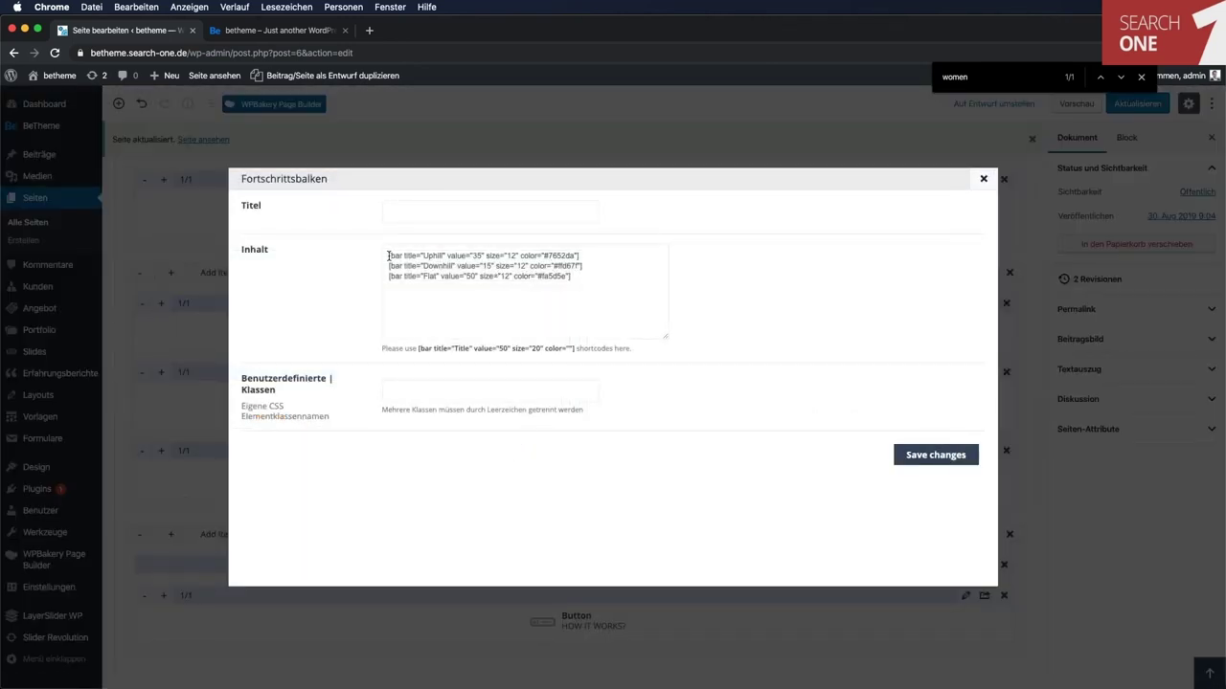
drag(388, 256, 597, 252)
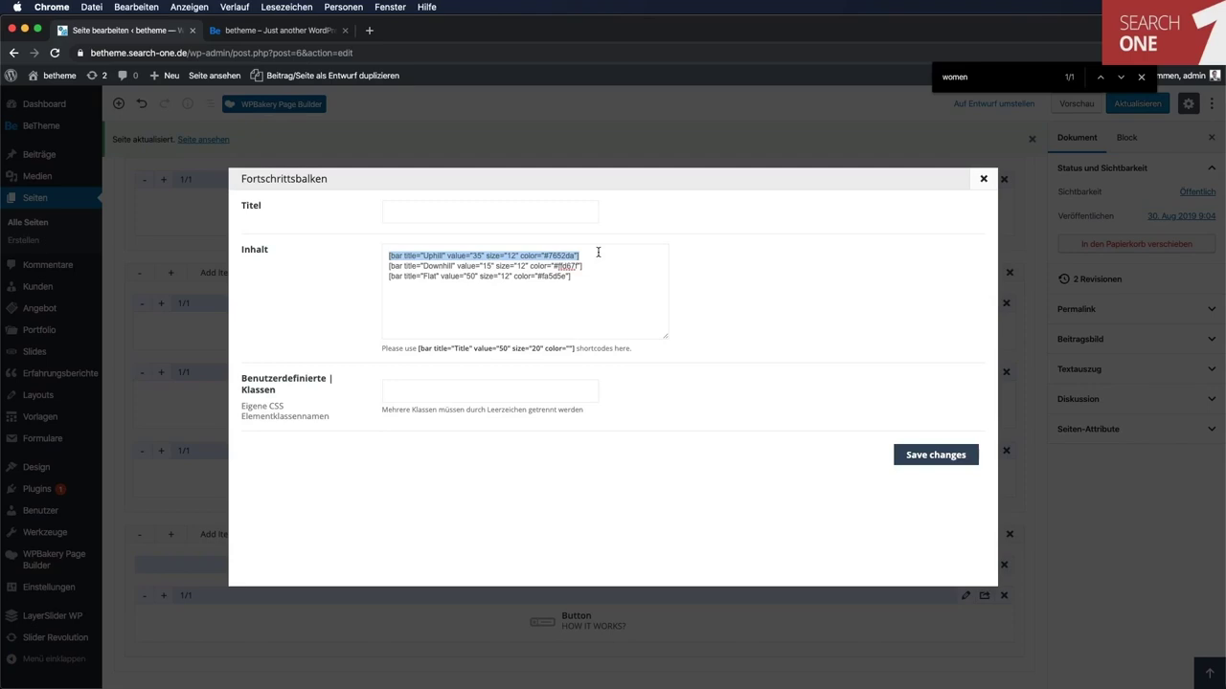
key(Escape)
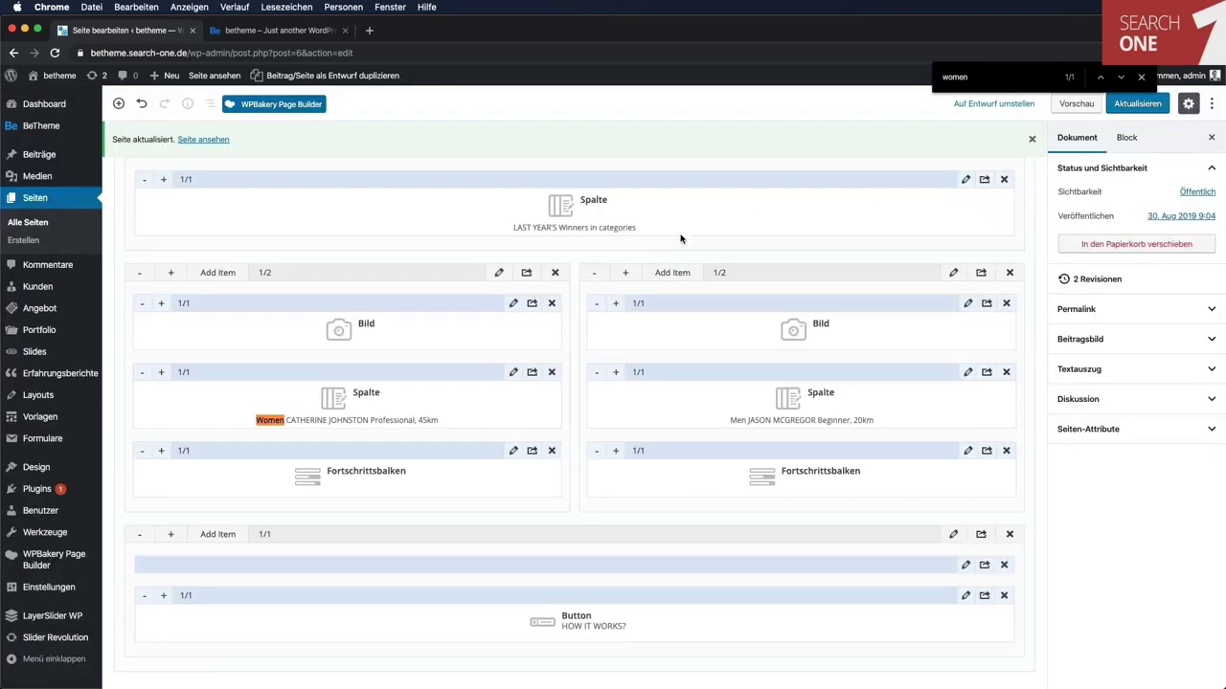
Leave the page editor and open BeTheme's pre-built websites.
click(46, 126)
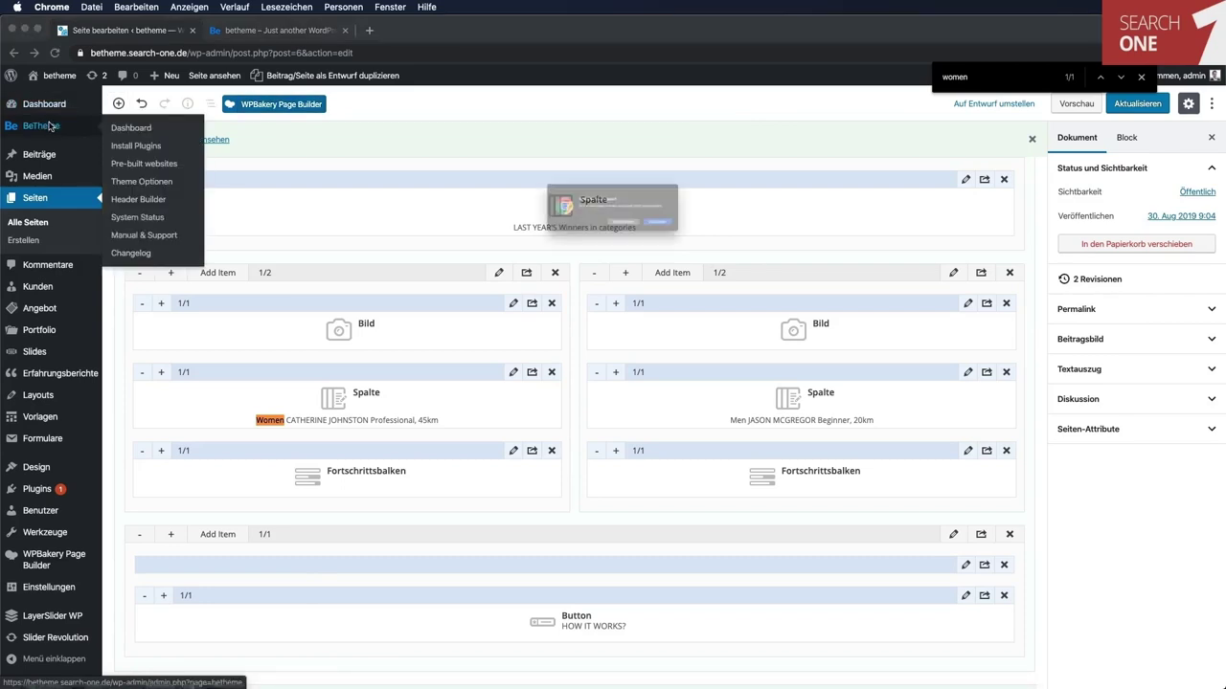
click(689, 238)
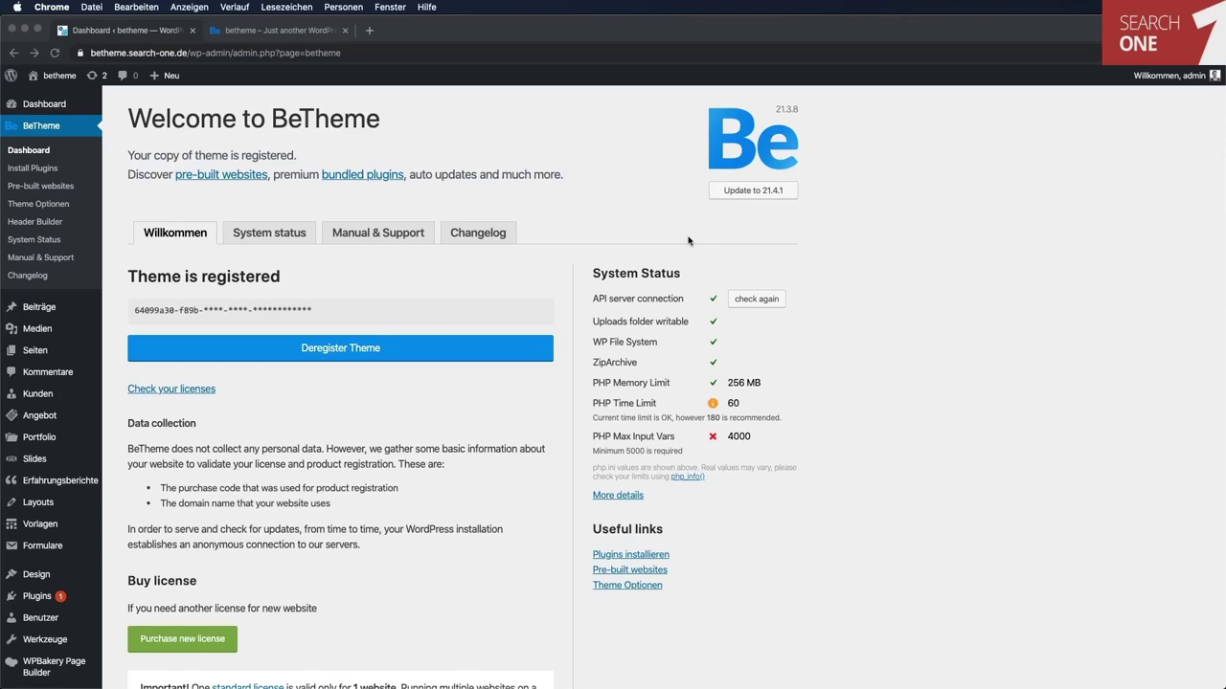
click(41, 189)
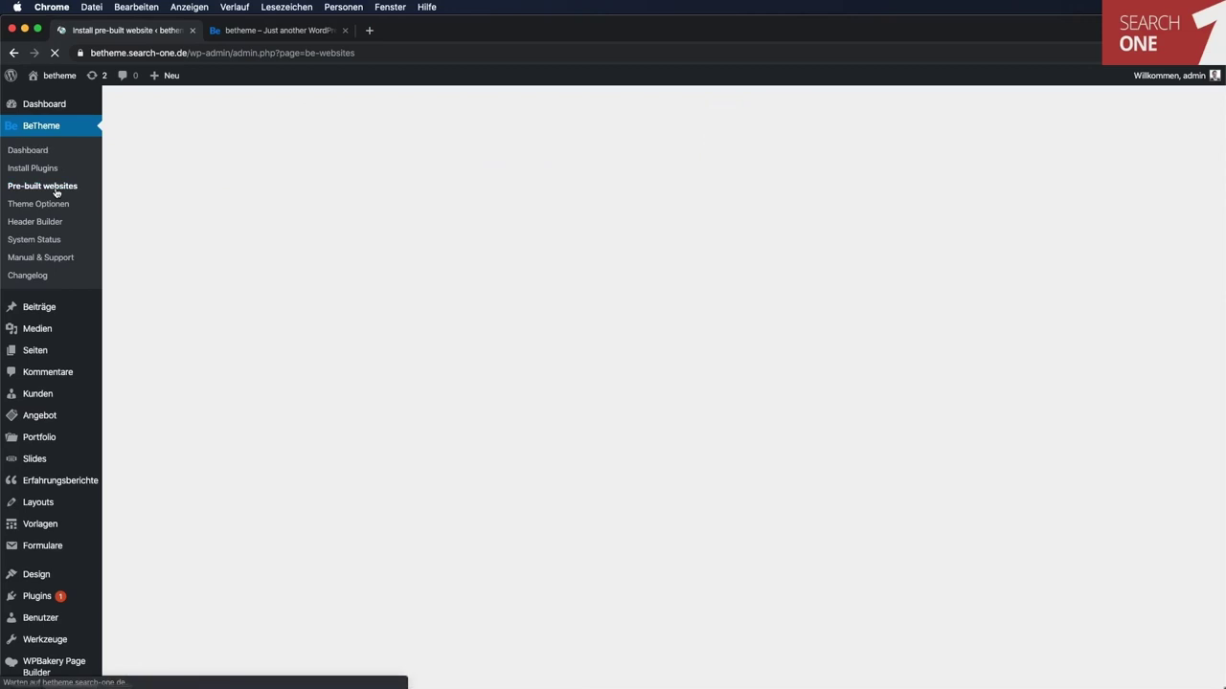